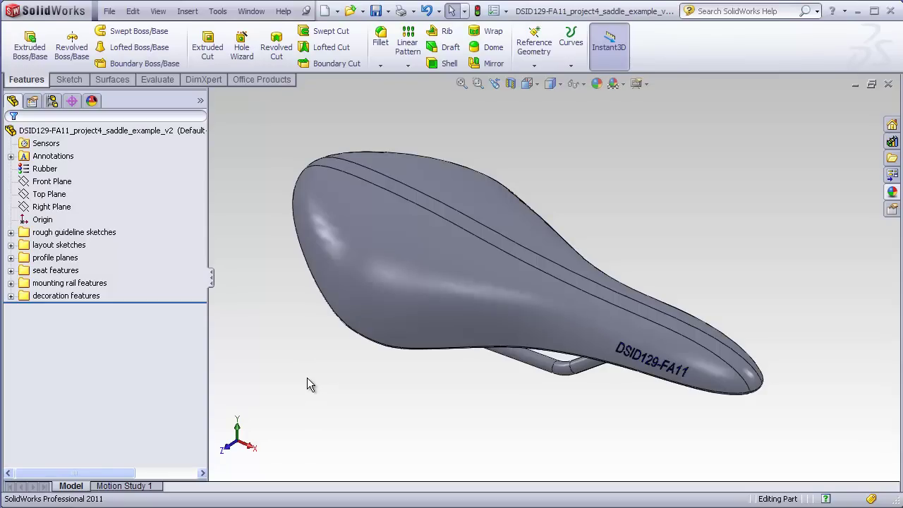
Orbit the finished saddle_example_v2 model to view its underside.
middle_click_drag(343, 423, 347, 356)
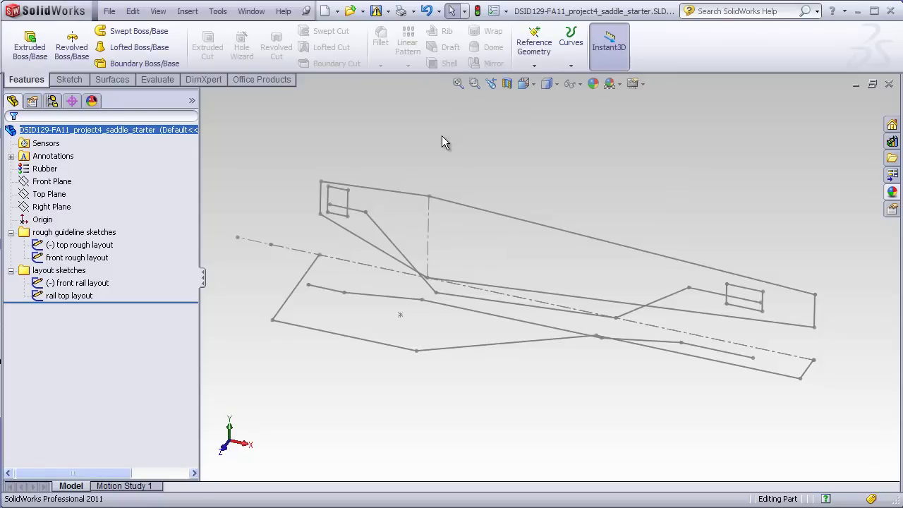
left_click(81, 244)
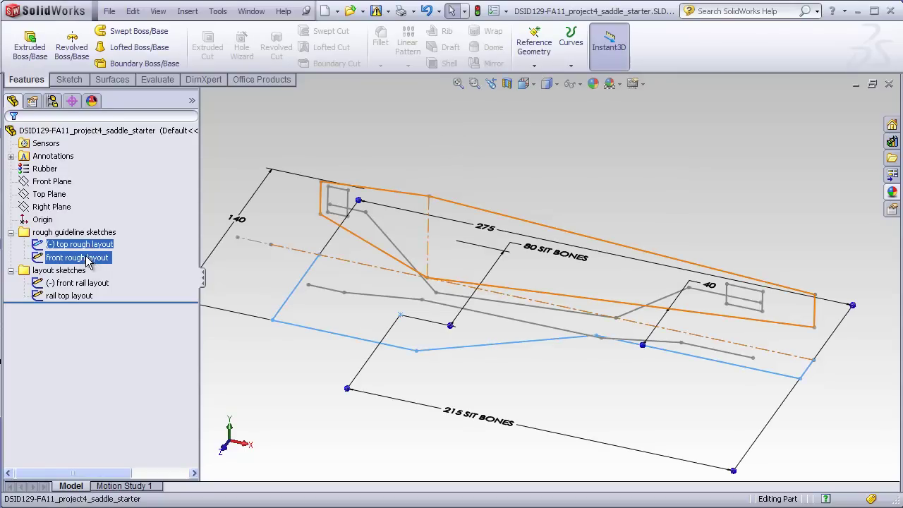
left_click(78, 257)
left_click(80, 283, "ctrl")
left_click(80, 284)
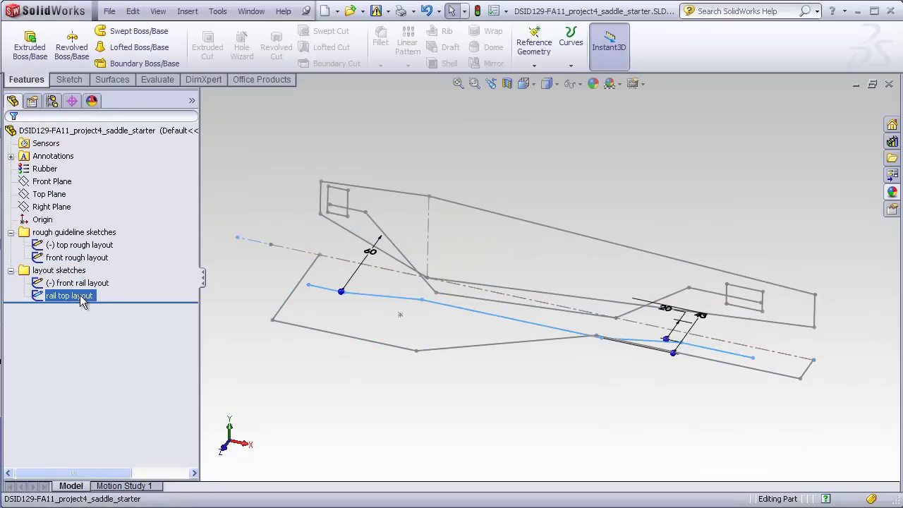
left_click(80, 296)
left_click(77, 295)
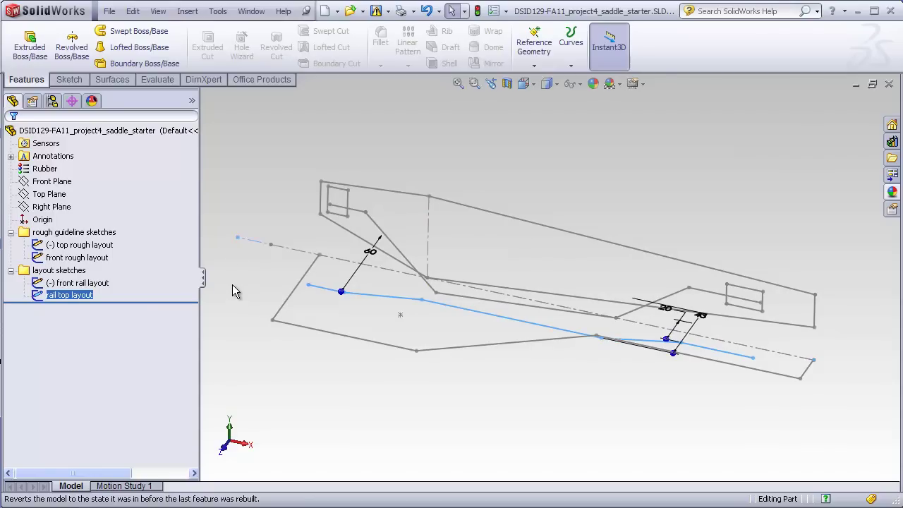
left_click(243, 346)
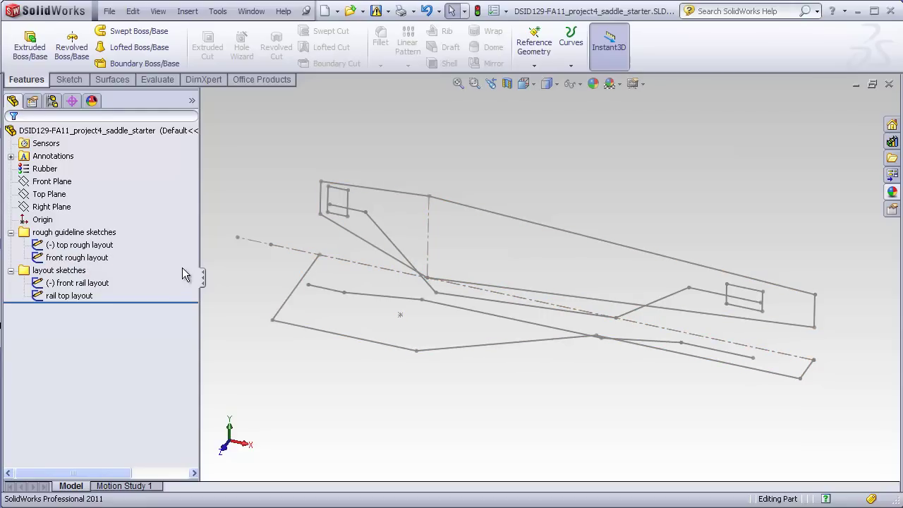
middle_click_drag(313, 374, 336, 296)
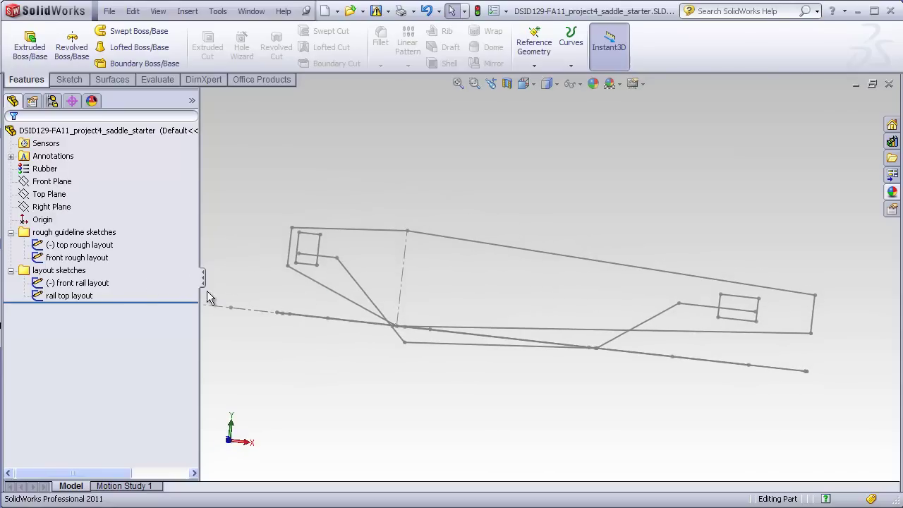
mouse_move(237, 218)
middle_mouse_down()
mouse_move(258, 264)
mouse_move(244, 418)
middle_mouse_up()
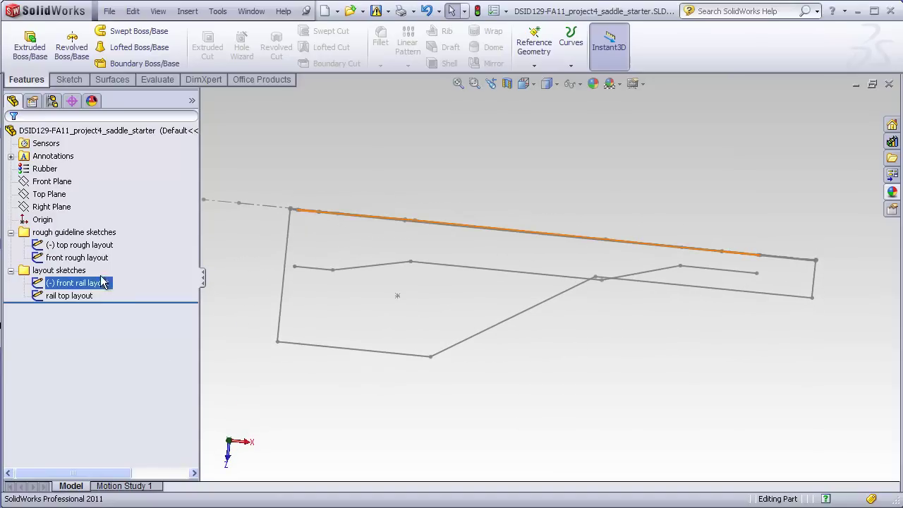
left_click(78, 244)
left_click(281, 389)
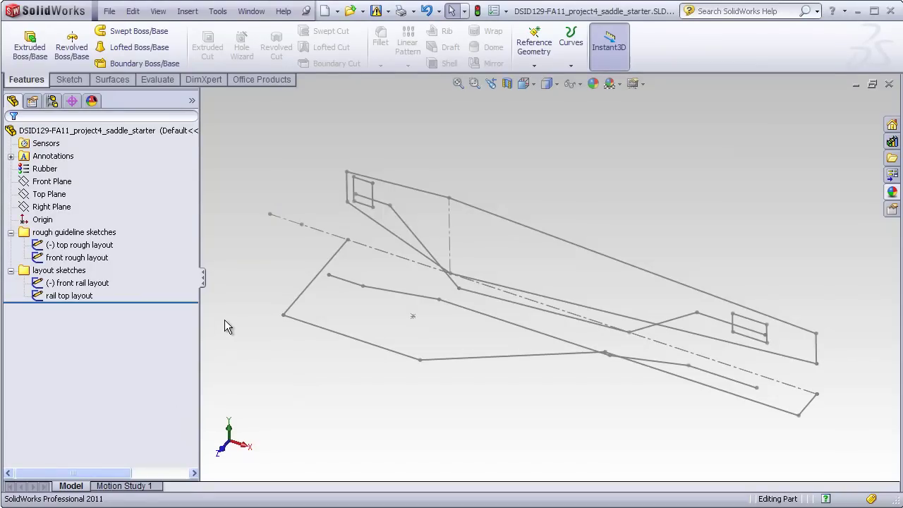
Display the dimensions of the front rail layout and rail top layout sketches.
double_click(101, 284)
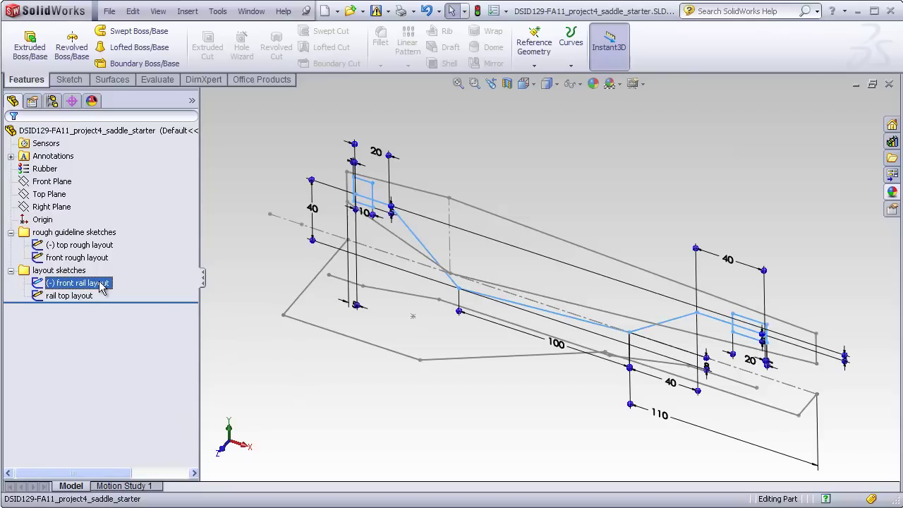
double_click(79, 296)
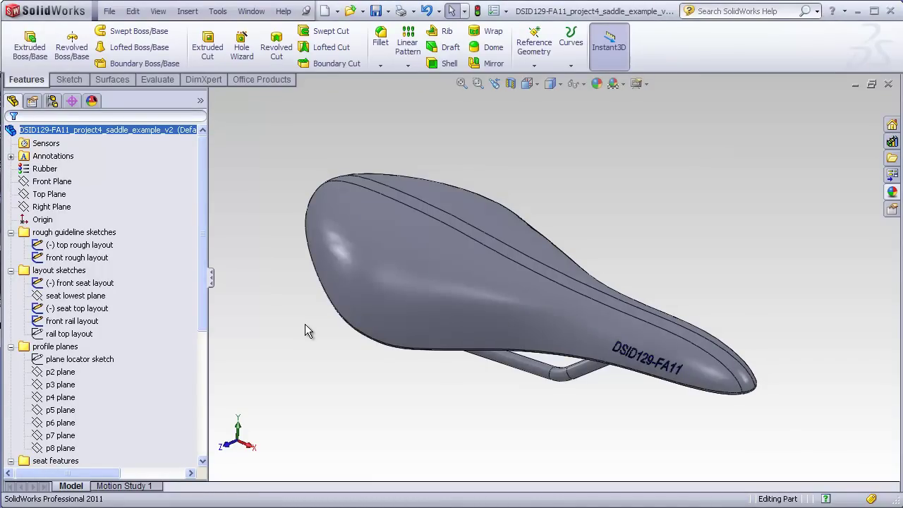
Roll back to the rough guideline sketches, turn off Hide All Types, then roll forward past front seat layout.
mouse_move(203, 309)
left_mouse_down()
mouse_move(200, 476)
mouse_move(151, 167)
mouse_move(154, 263)
left_mouse_up()
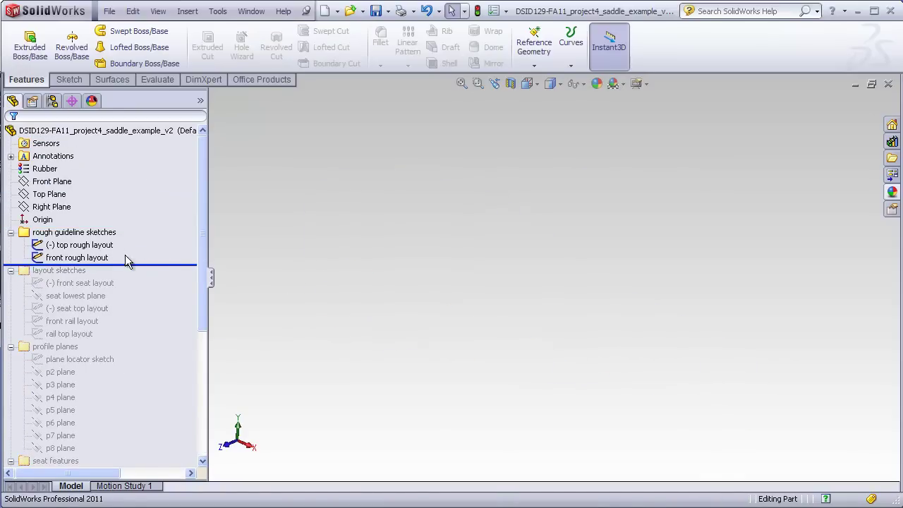
left_click(99, 246)
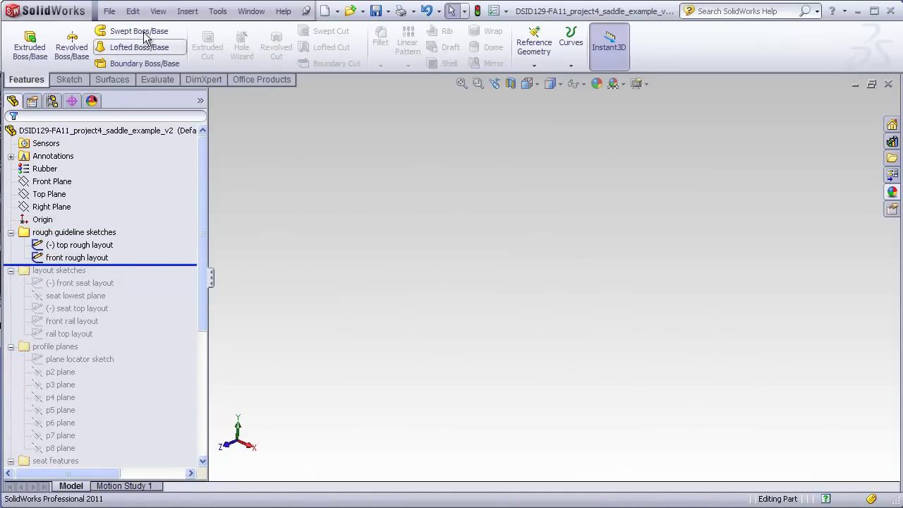
left_click(158, 11)
left_click(188, 116)
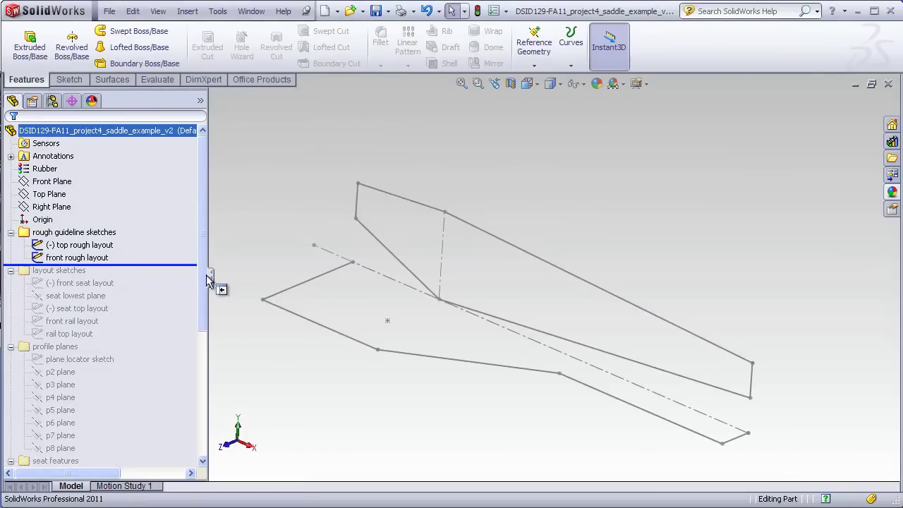
left_click_drag(194, 265, 186, 286)
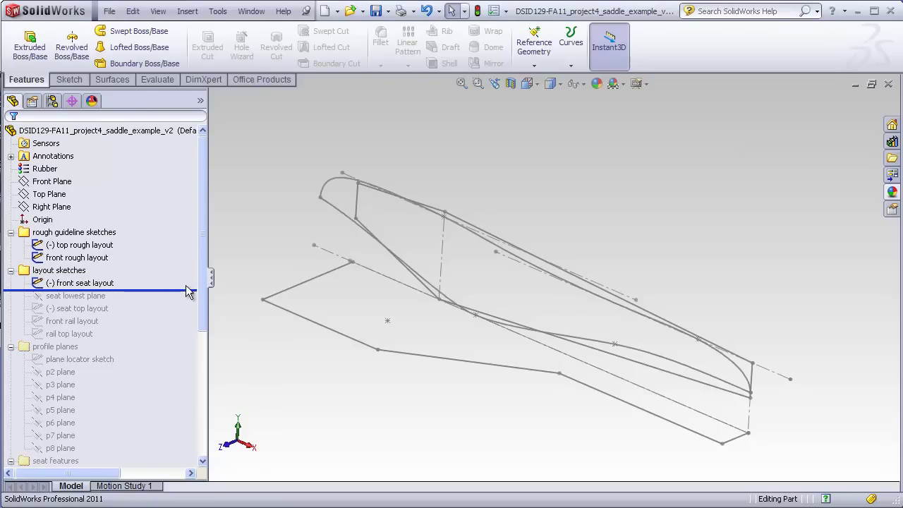
Edit the front seat layout sketch, viewed from the front and fitted to the screen.
right_click(109, 284)
left_click(117, 244)
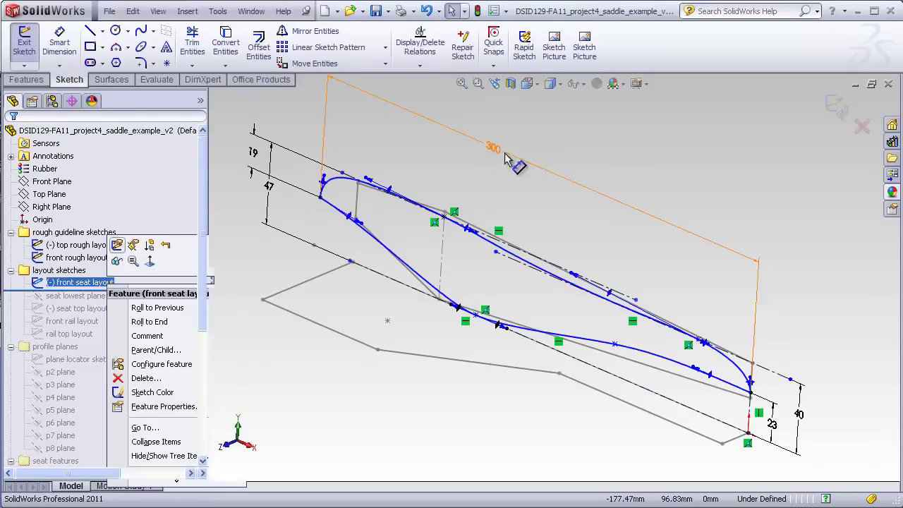
key("ctrl+1")
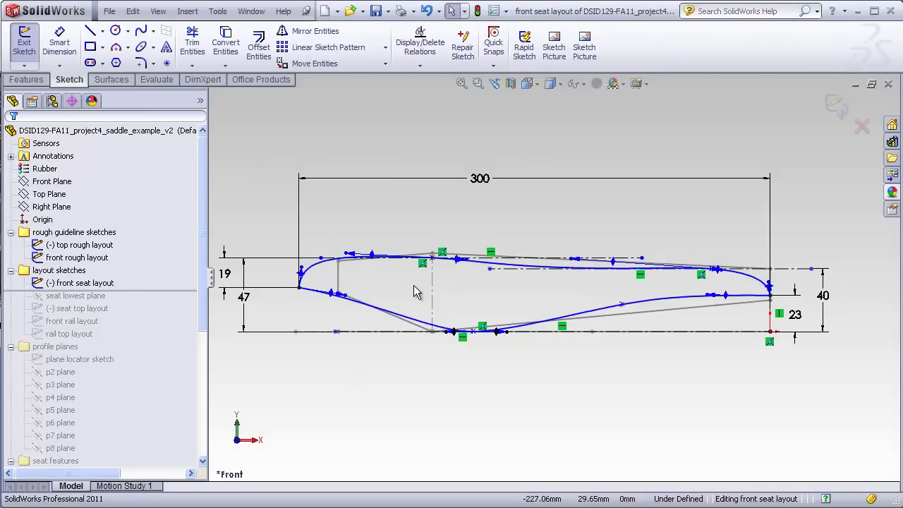
scroll(414, 289, "down", 2)
scroll(412, 289, "down", 2)
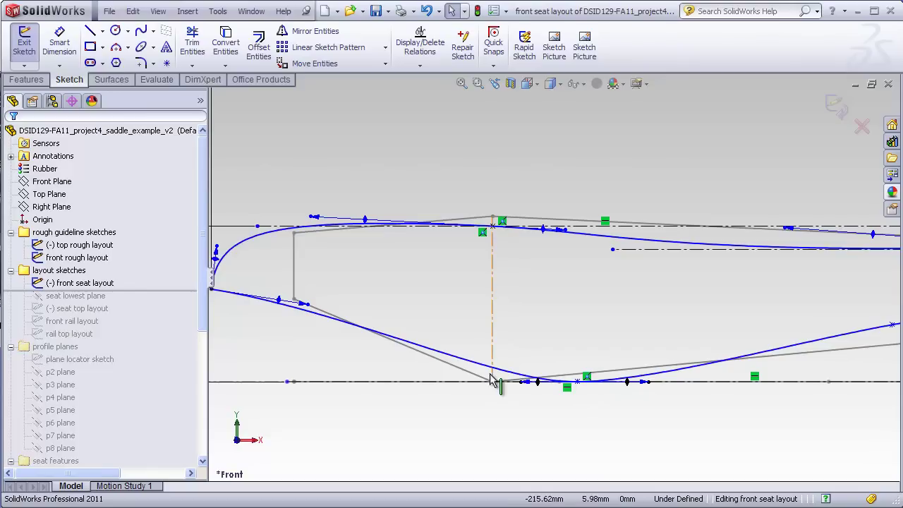
key("f")
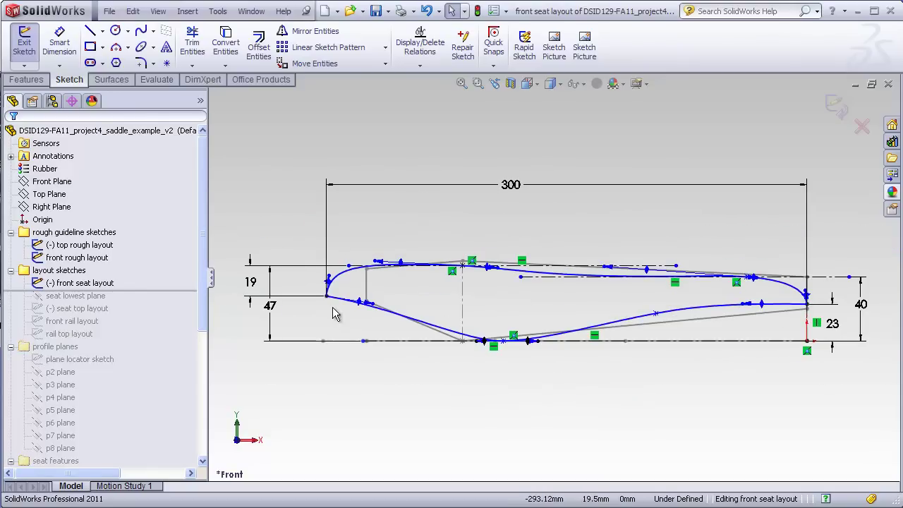
Move the 47 dimension left, exit the sketch, and roll forward to include seat top layout.
mouse_move(328, 306)
left_mouse_down()
mouse_move(268, 275)
mouse_move(273, 309)
left_mouse_up()
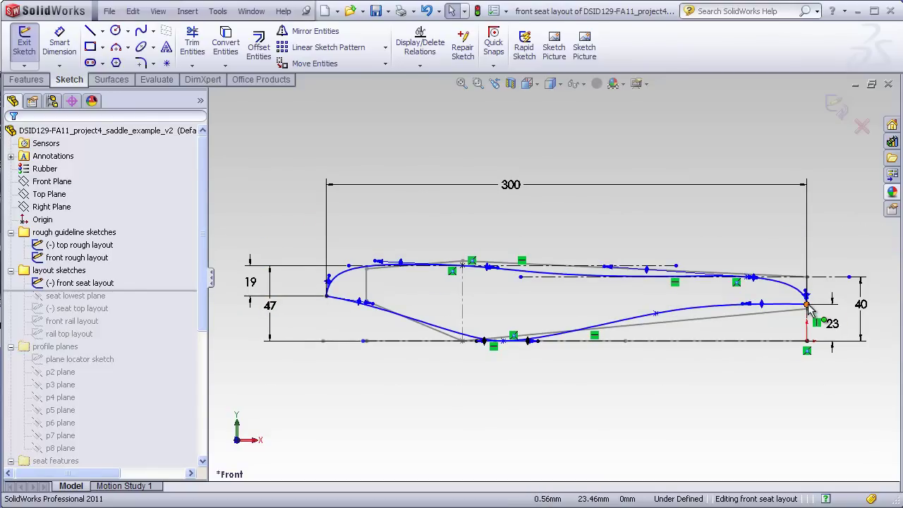
key("ctrl+b")
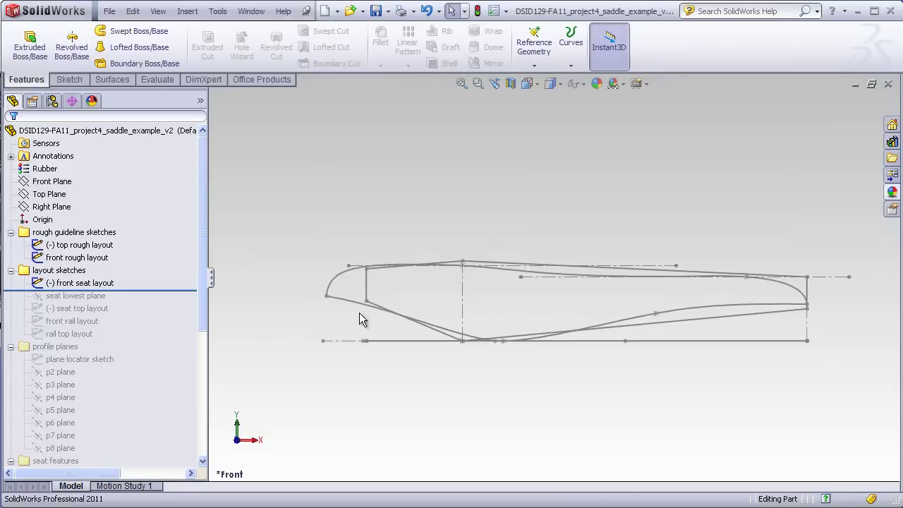
left_click_drag(201, 291, 188, 316)
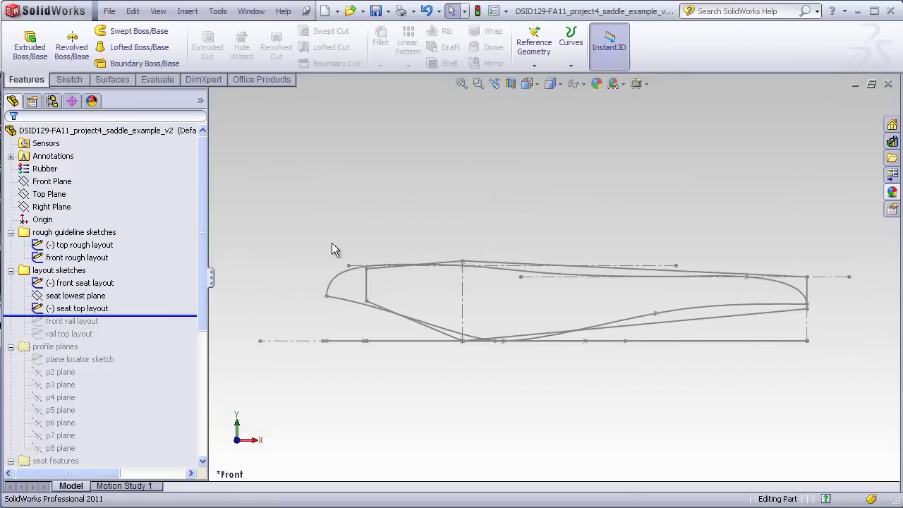
middle_click_drag(334, 249, 333, 439)
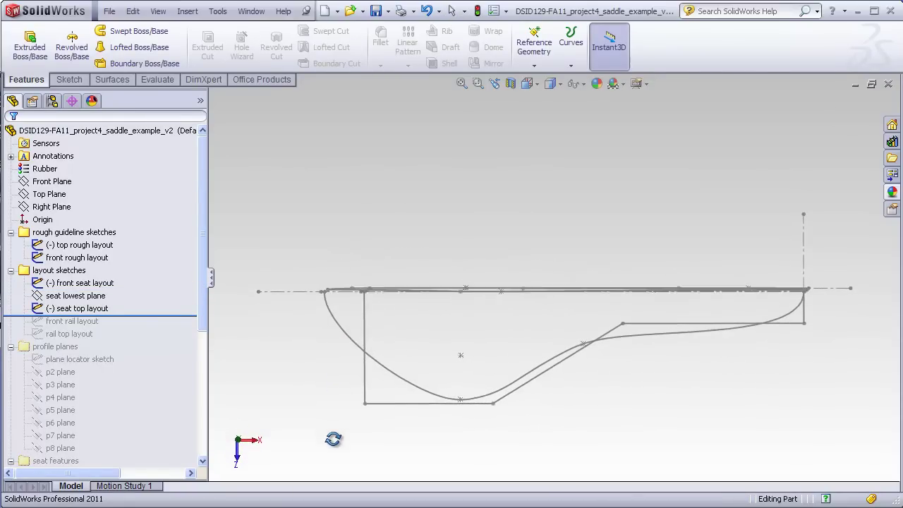
Edit the seat top layout sketch and view it normal to its plane.
right_click(84, 311)
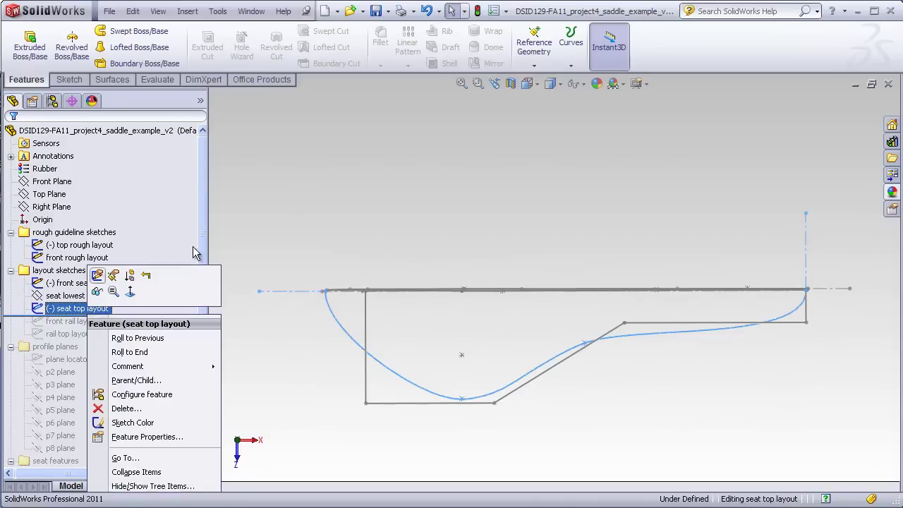
left_click(97, 275)
left_click(527, 84)
left_click(540, 101)
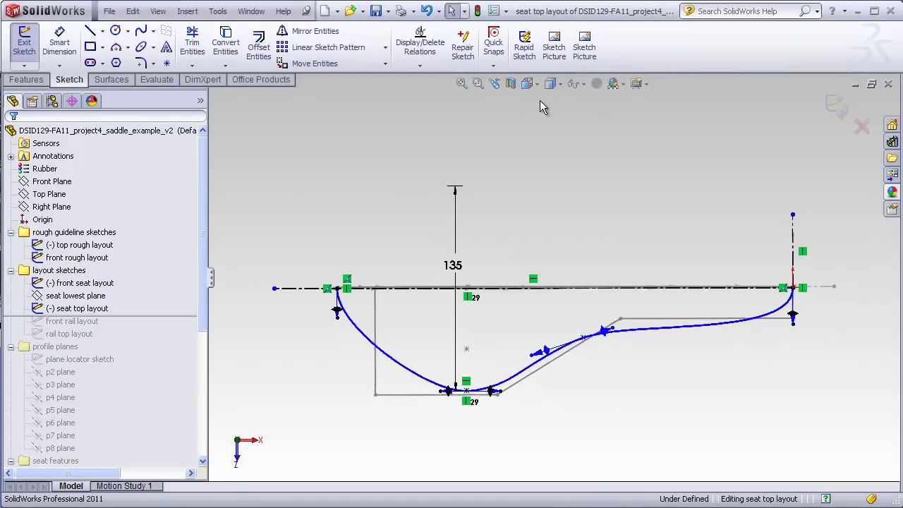
scroll(593, 205, "up", 2)
scroll(557, 277, "down", 4)
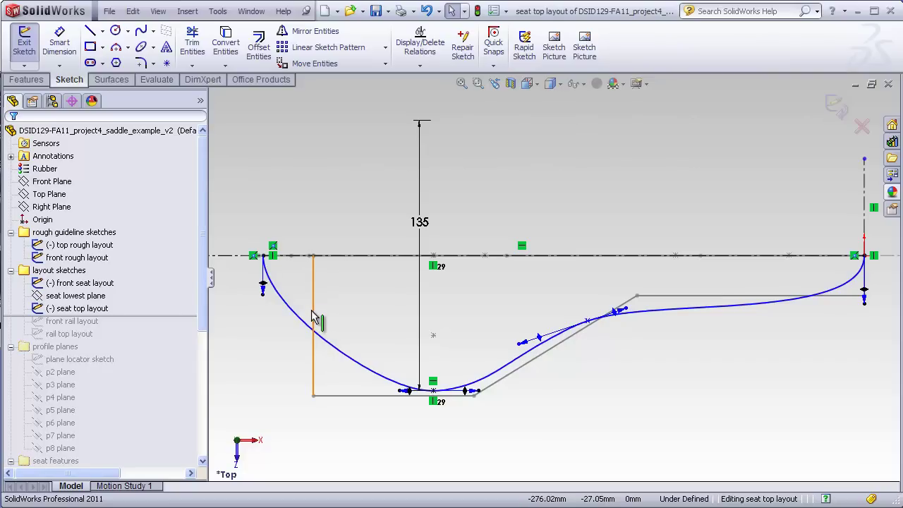
Tilt and orbit to compare the seat top curve with the front seat sketch, then exit the sketch.
key("Up")
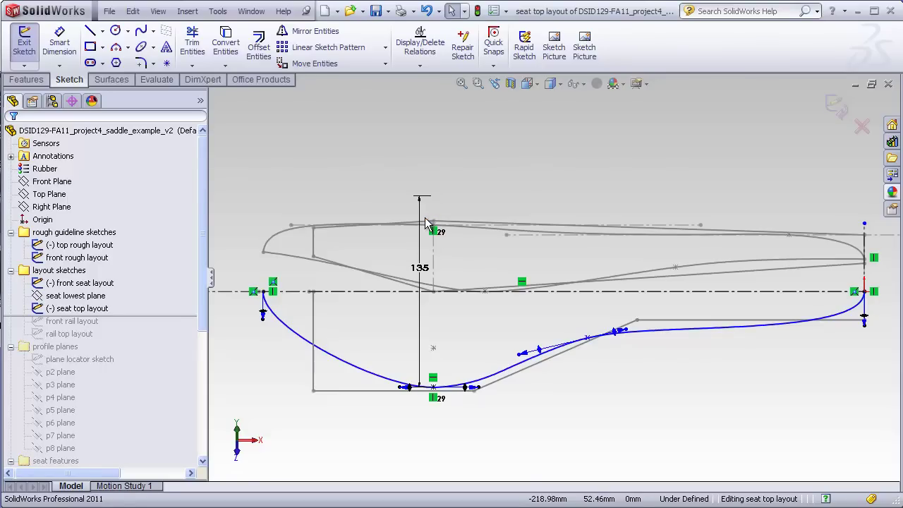
key("ctrl+8")
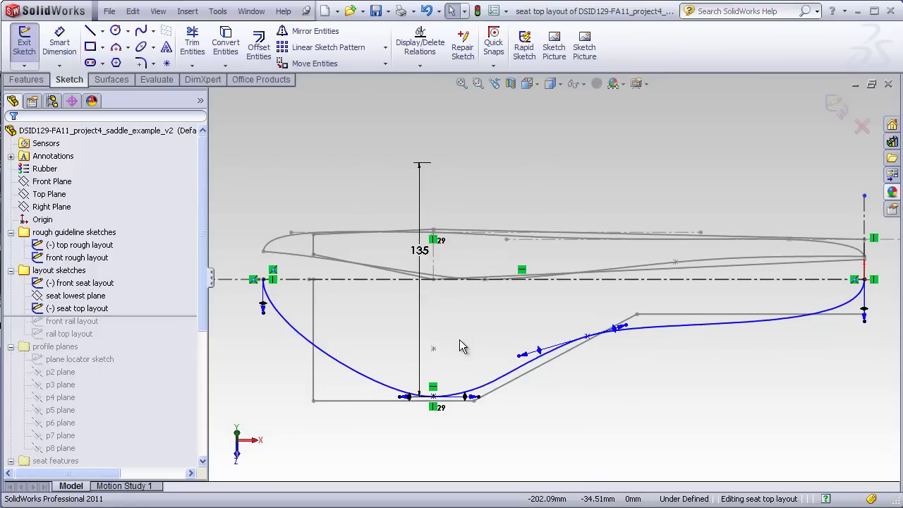
mouse_move(459, 339)
middle_mouse_down()
mouse_move(433, 393)
mouse_move(463, 346)
mouse_move(446, 255)
mouse_move(478, 321)
middle_mouse_up()
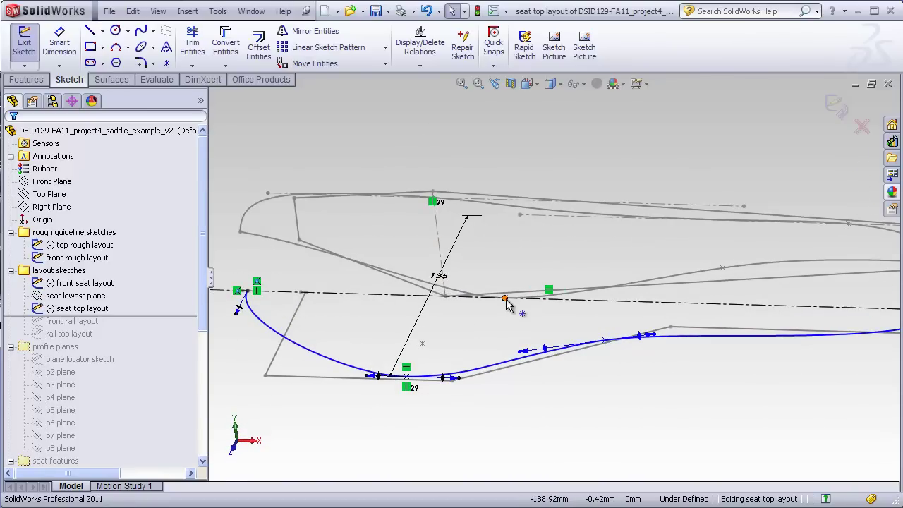
mouse_move(537, 304)
middle_mouse_down()
mouse_move(492, 318)
mouse_move(497, 348)
middle_mouse_up()
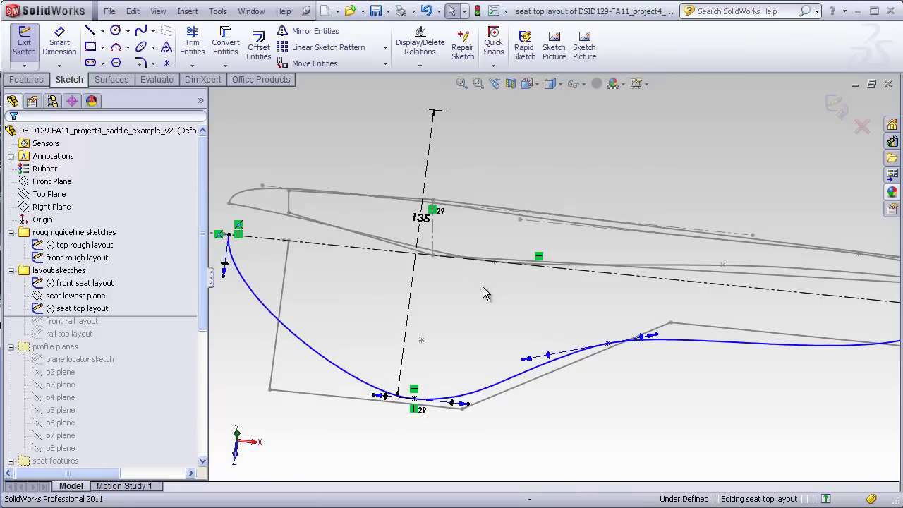
mouse_move(483, 286)
middle_mouse_down()
mouse_move(496, 142)
mouse_move(497, 321)
mouse_move(430, 416)
mouse_move(436, 335)
mouse_move(431, 435)
mouse_move(644, 254)
mouse_move(630, 224)
middle_mouse_up()
scroll(300, 236, "down", 2)
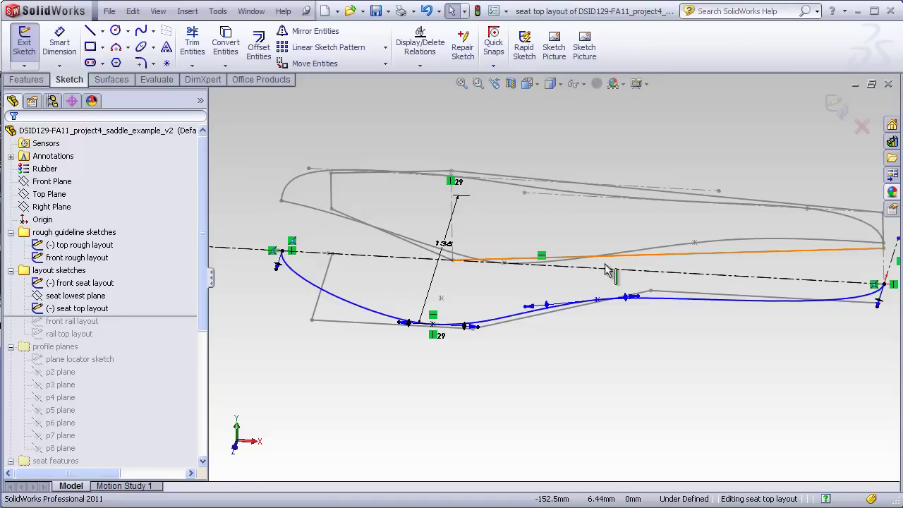
scroll(847, 258, "down", 3)
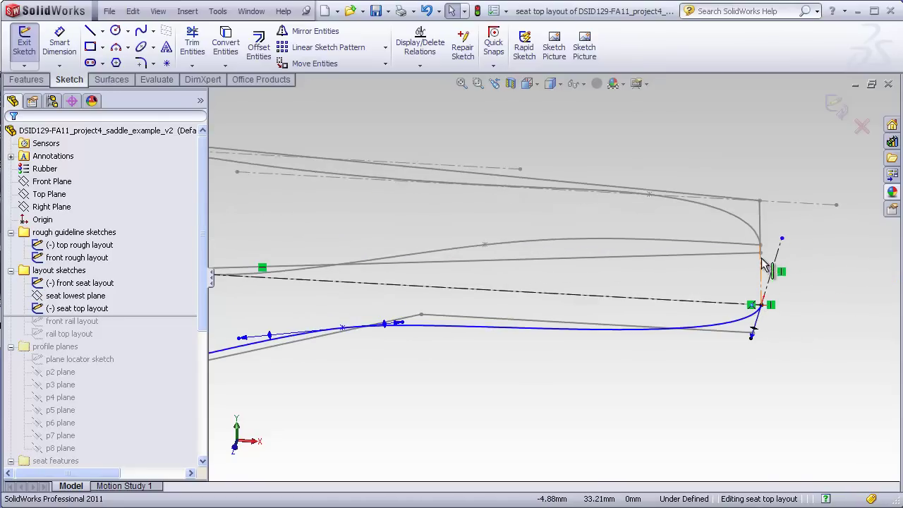
key("ctrl+b")
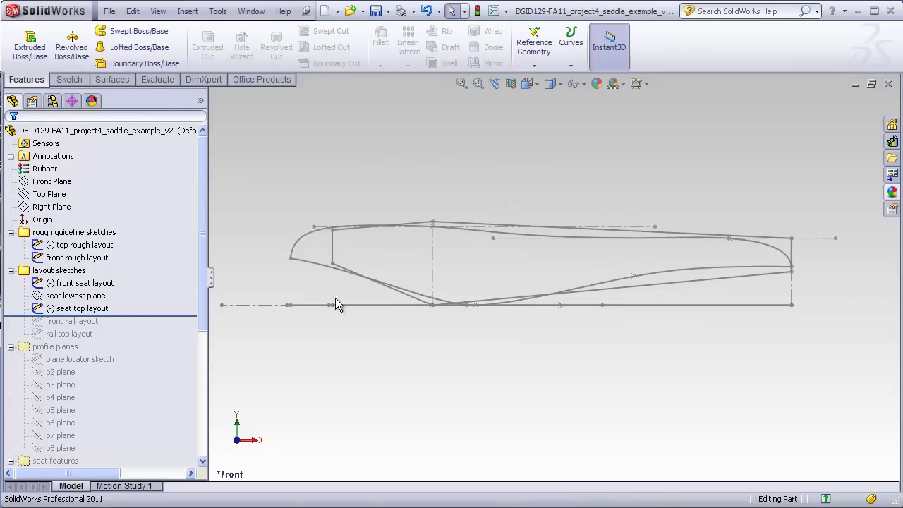
Roll forward past rail top layout and highlight the front rail, seat and top rough layout sketches.
mouse_move(191, 315)
left_mouse_down()
mouse_move(187, 332)
mouse_move(139, 341)
left_mouse_up()
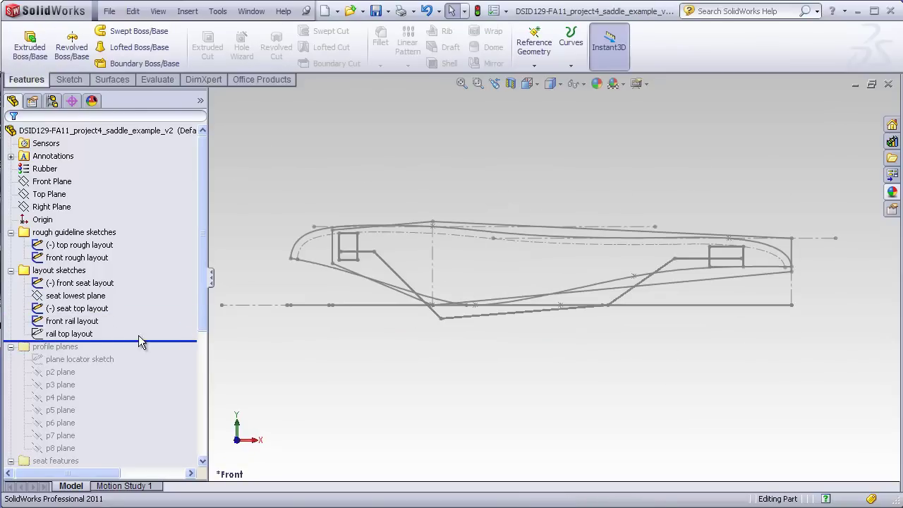
left_click(96, 324)
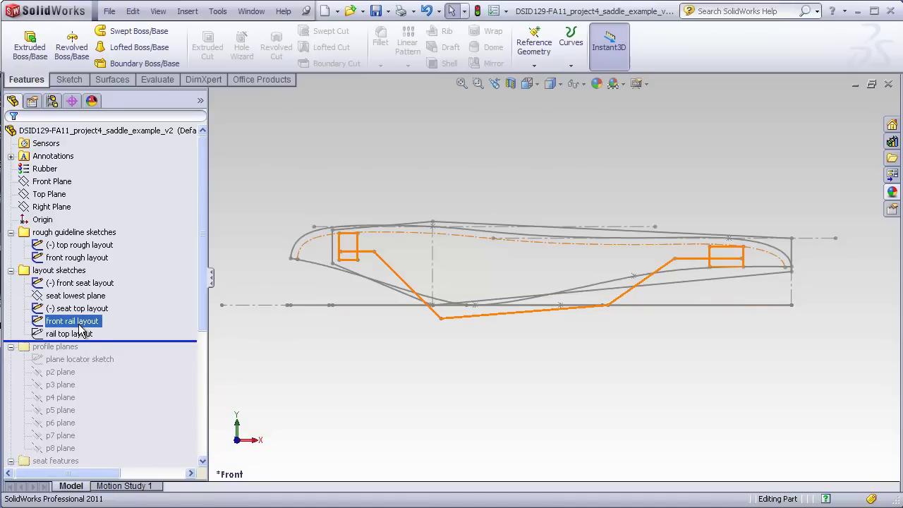
left_click(79, 283)
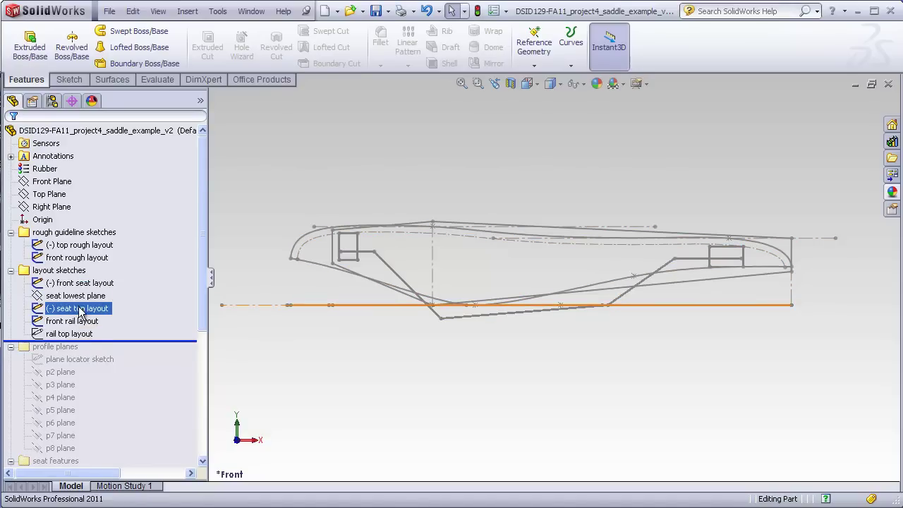
left_click(83, 310)
key("Escape")
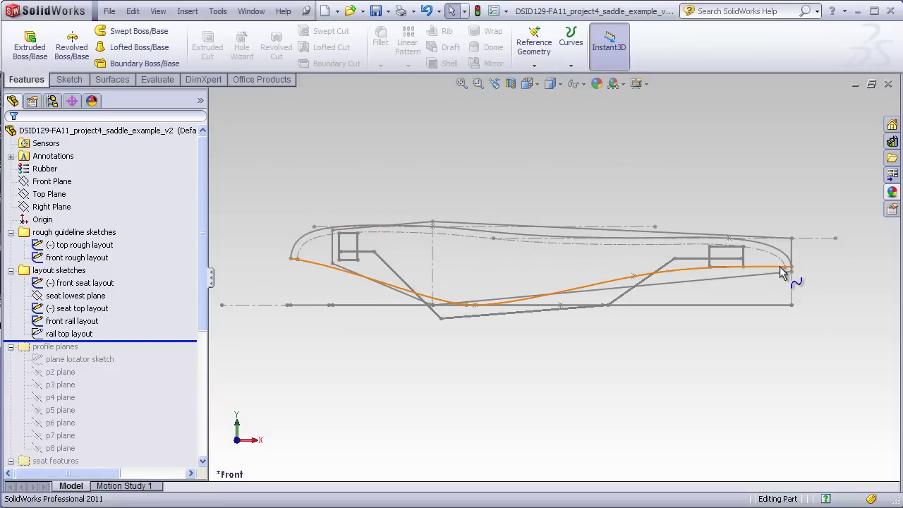
middle_click_drag(779, 265, 495, 227)
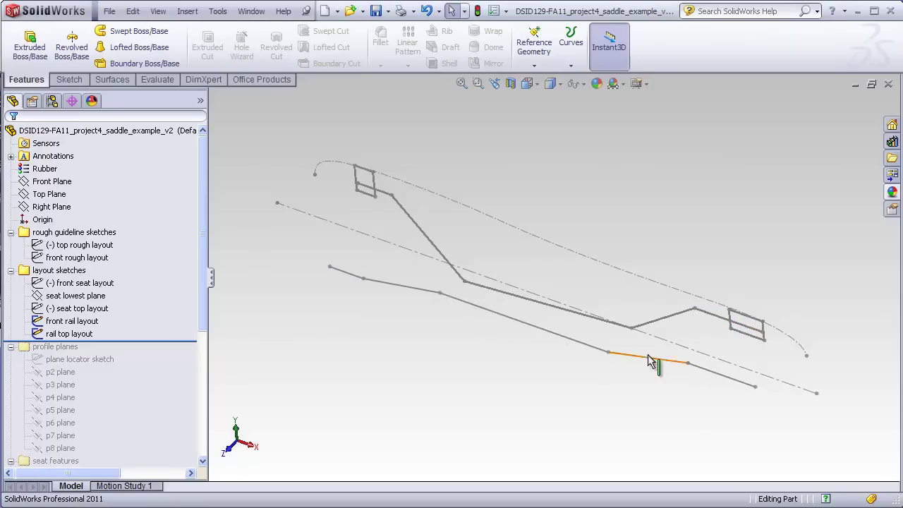
mouse_move(554, 298)
middle_mouse_down()
mouse_move(543, 316)
mouse_move(548, 288)
mouse_move(561, 295)
middle_mouse_up()
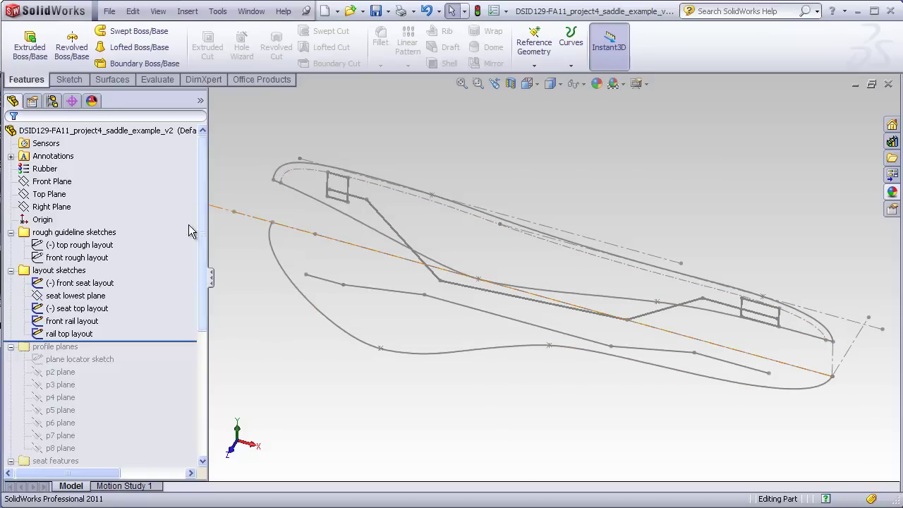
left_click(88, 246)
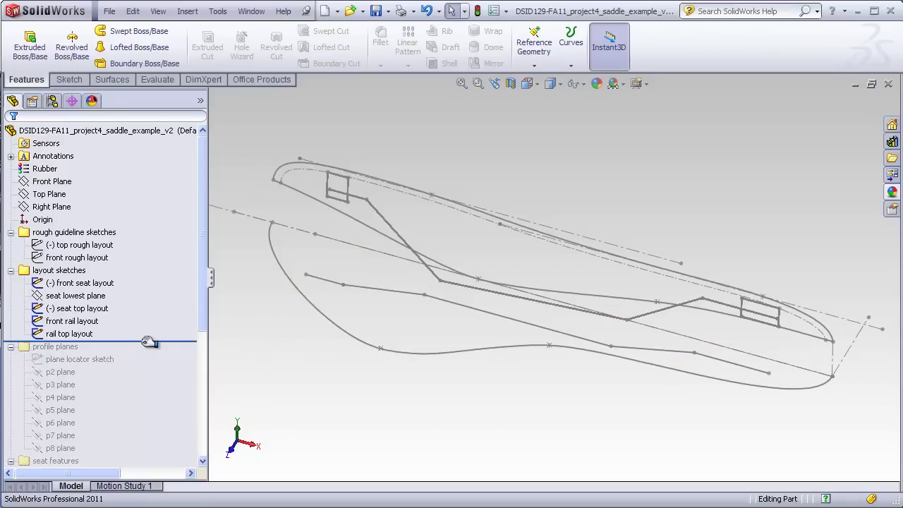
Roll forward to the plane locator sketch, show its dimensions, and orbit to see its lines in 3D.
left_click_drag(144, 341, 143, 365)
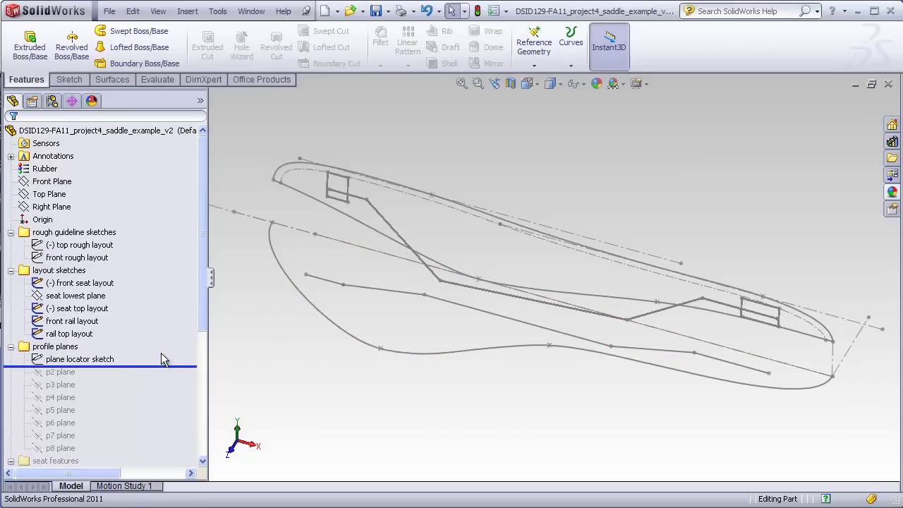
double_click(95, 359)
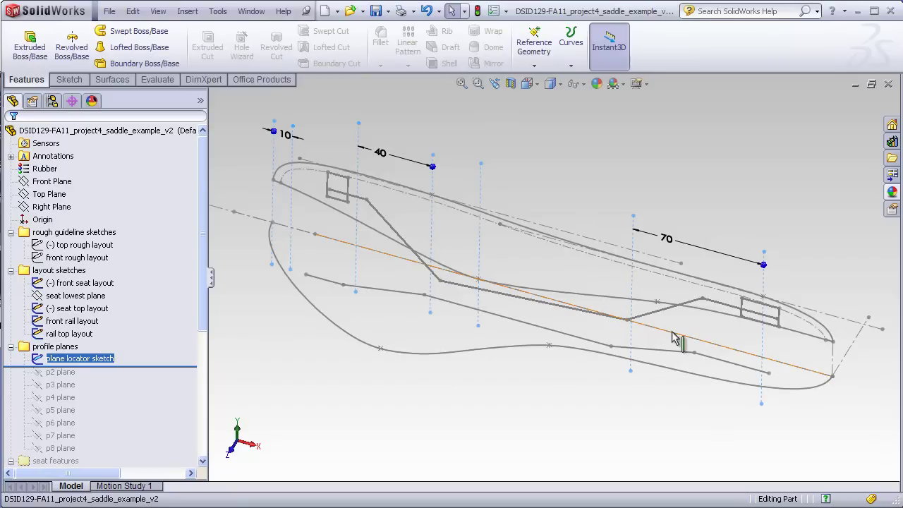
mouse_move(647, 341)
middle_mouse_down()
mouse_move(637, 318)
mouse_move(651, 264)
mouse_move(670, 250)
mouse_move(660, 250)
middle_mouse_up()
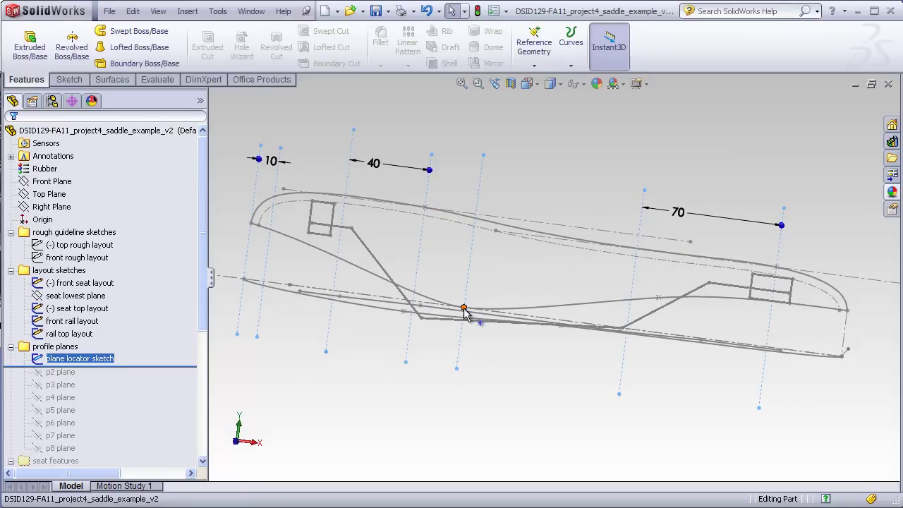
middle_click_drag(543, 256, 461, 282)
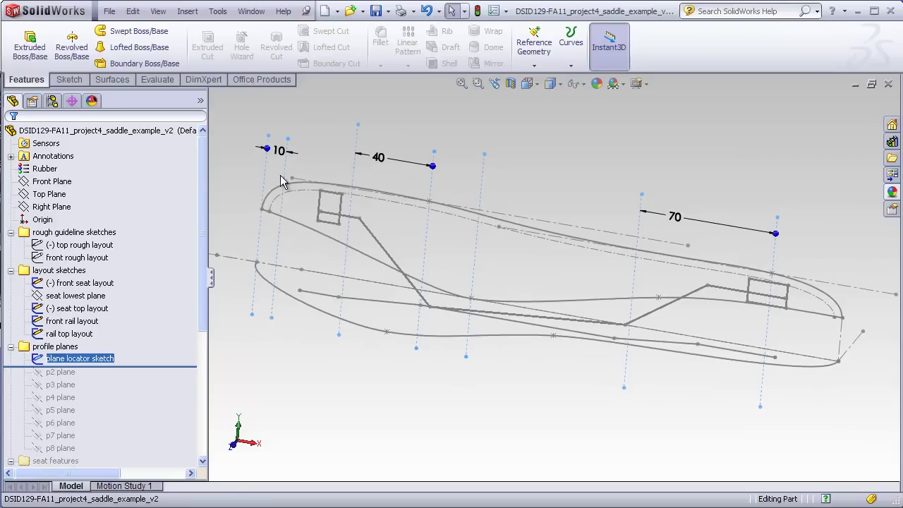
middle_click_drag(289, 255, 282, 299)
mouse_move(276, 244)
middle_mouse_down()
mouse_move(383, 264)
mouse_move(395, 195)
mouse_move(380, 194)
middle_mouse_up()
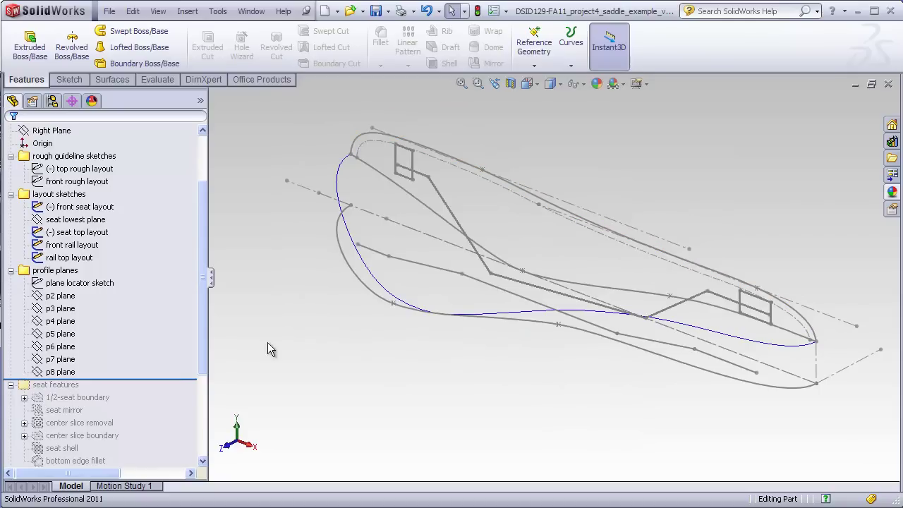
Roll forward to include the 1/2-seat boundary and orbit to view the half-saddle surface.
left_click_drag(194, 378, 210, 406)
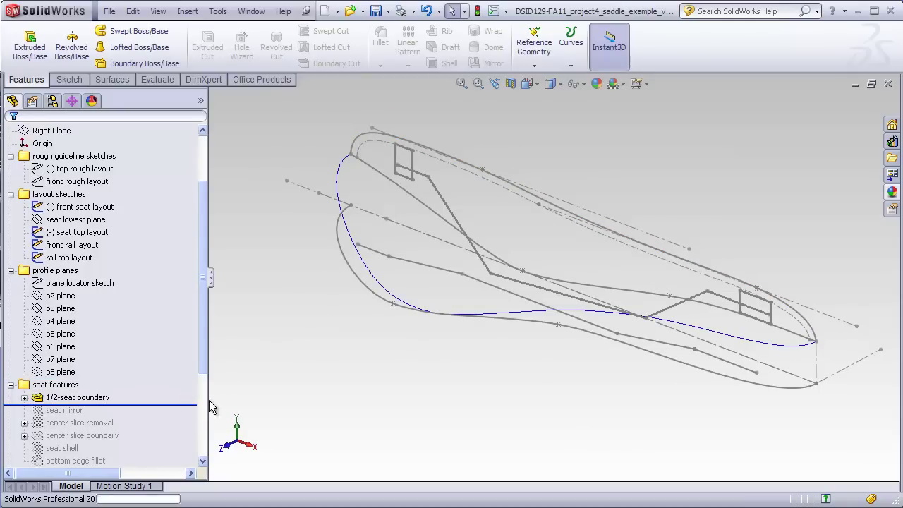
middle_click_drag(339, 387, 431, 395)
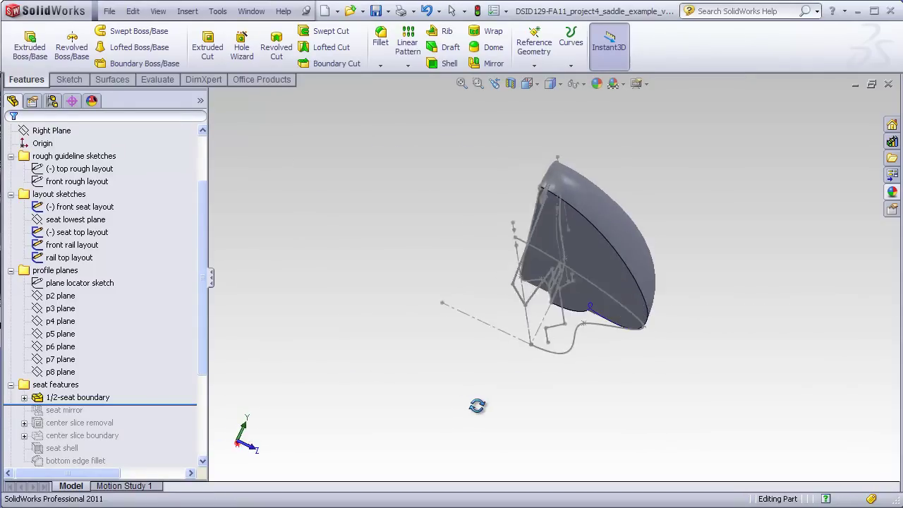
middle_click_drag(477, 405, 371, 399)
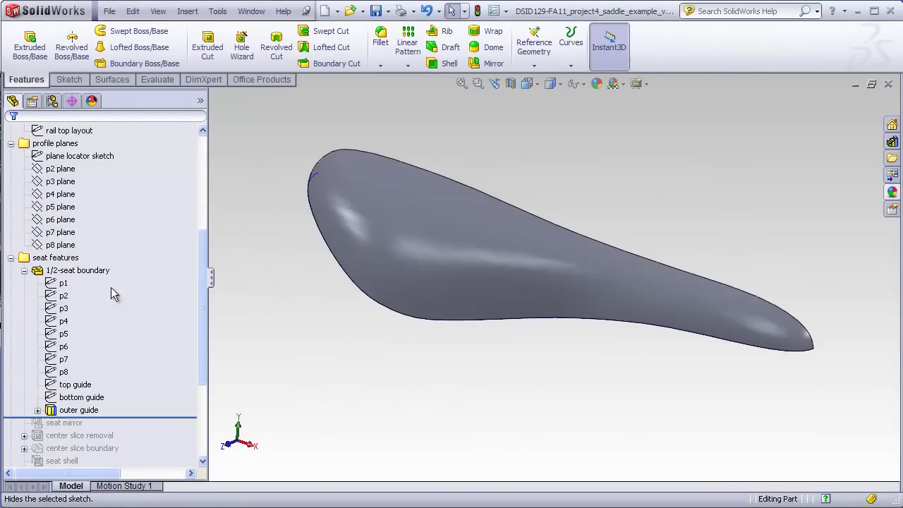
Show profile sketches p2 to p8 and the top and bottom guide curves on the saddle.
left_click(64, 296)
left_click(63, 308)
left_click(63, 321)
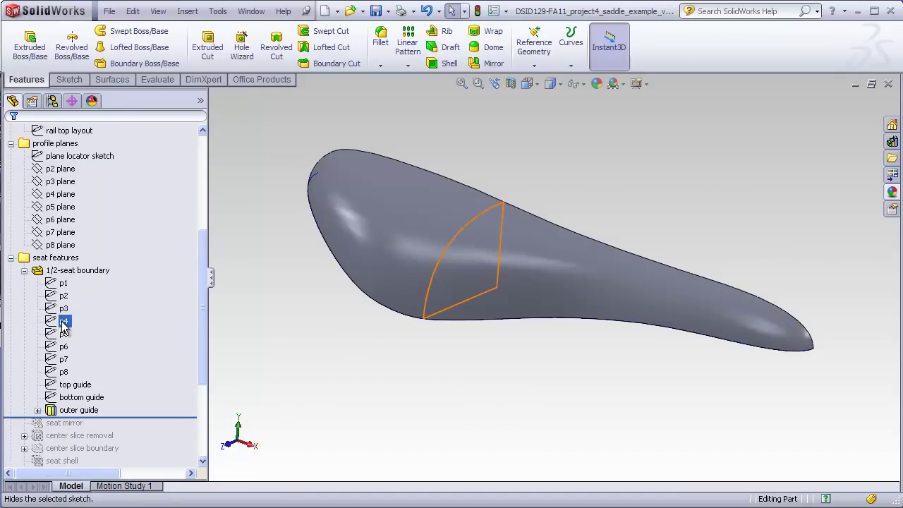
left_click(64, 334)
left_click(64, 346)
left_click(64, 359)
left_click(64, 371)
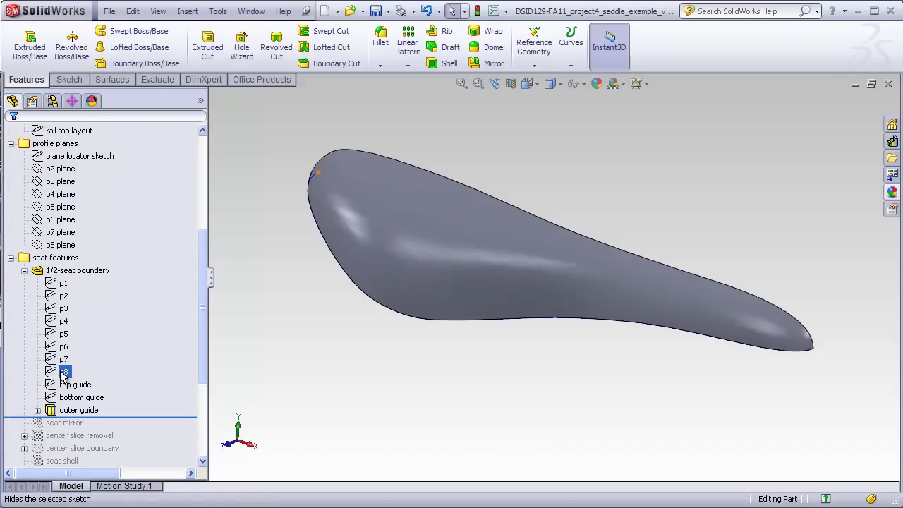
left_click(75, 385)
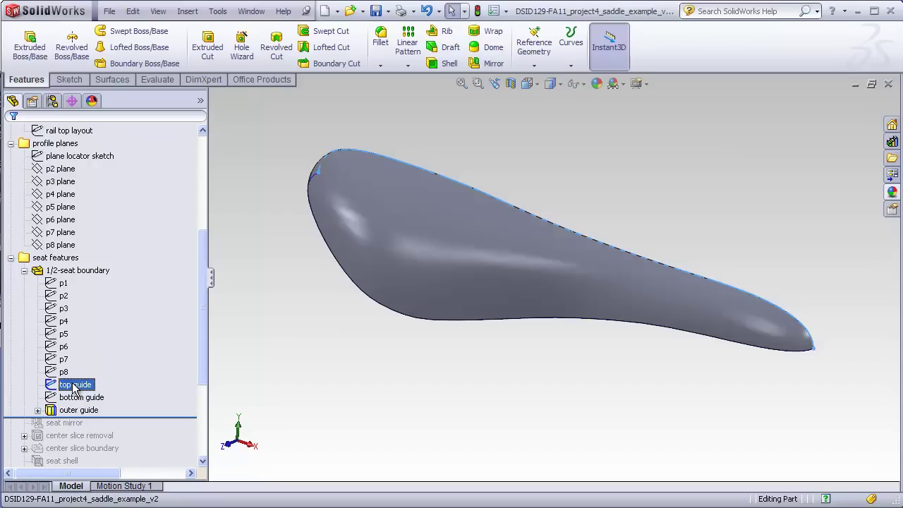
left_click(75, 397)
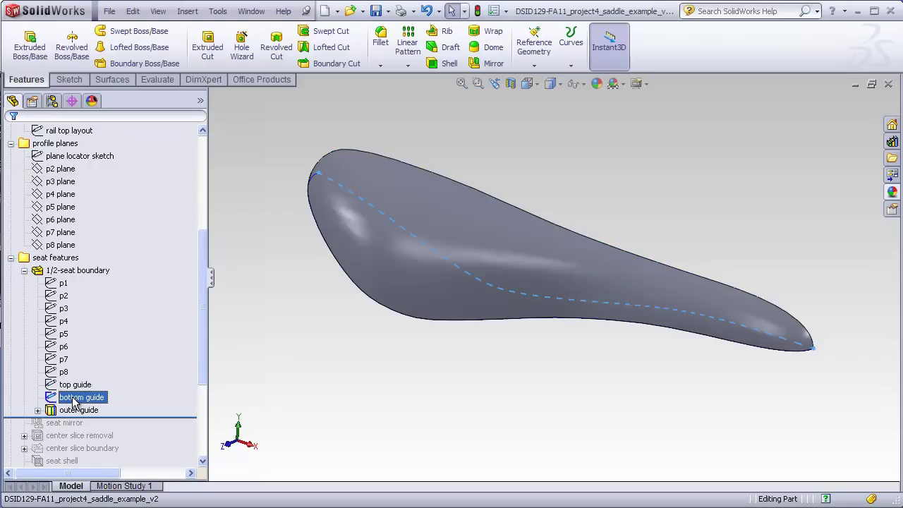
Expand the outer guide and show its curve, Sketch2 and Sketch1 on the saddle.
left_click(70, 402)
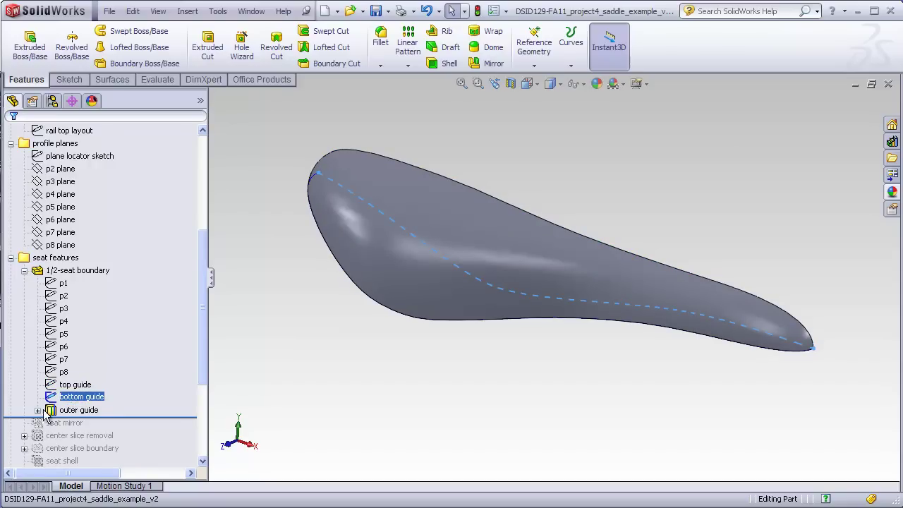
left_click(37, 410)
left_click(69, 411)
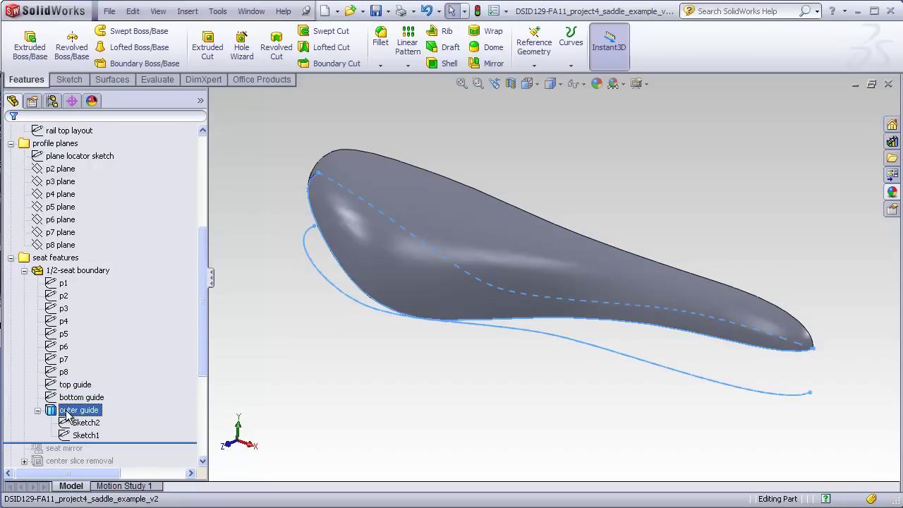
left_click(78, 422)
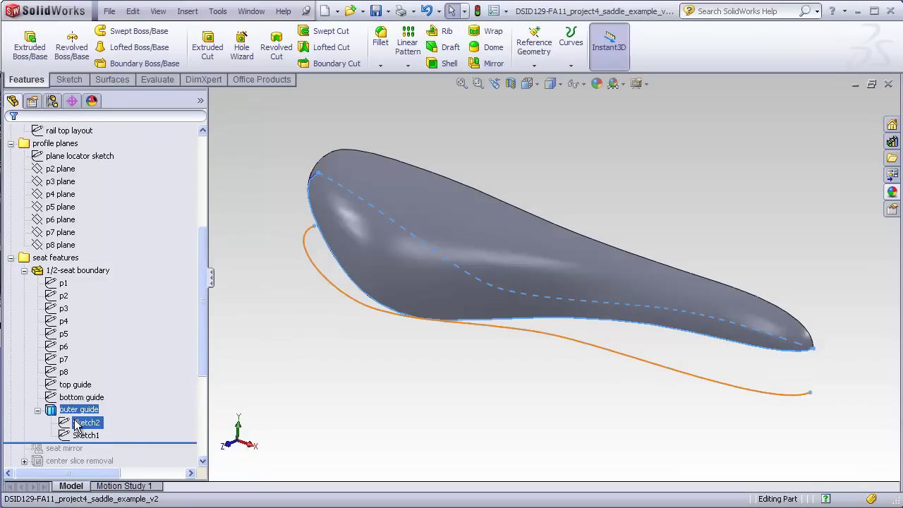
left_click(84, 435)
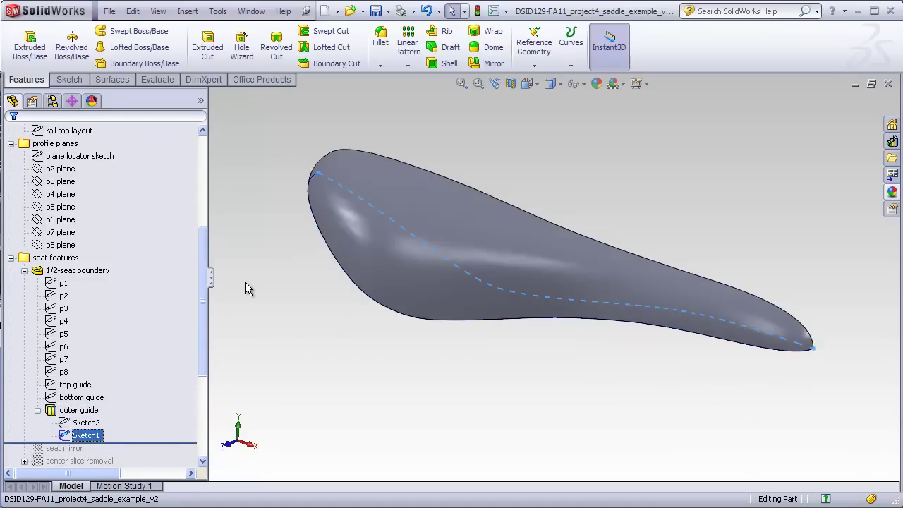
key("Escape")
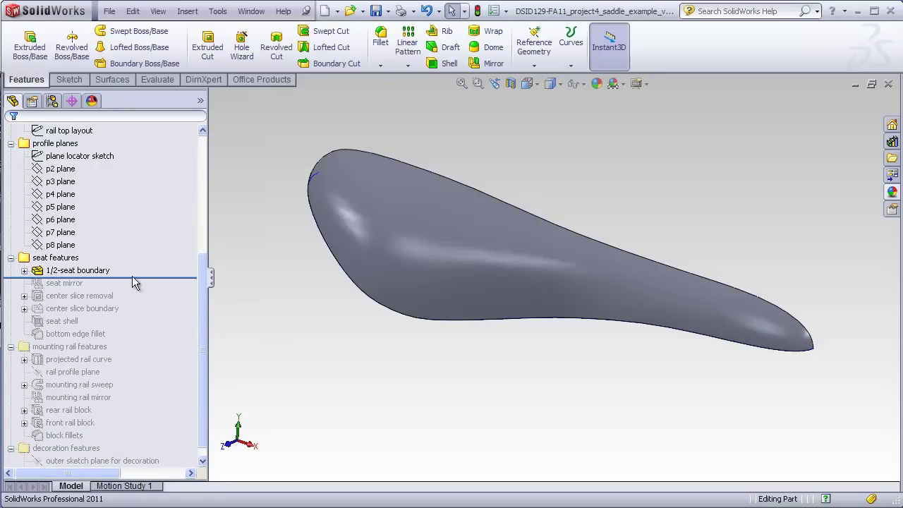
Roll forward past seat mirror and inspect the full saddle surface with zebra stripes.
left_click_drag(137, 279, 137, 289)
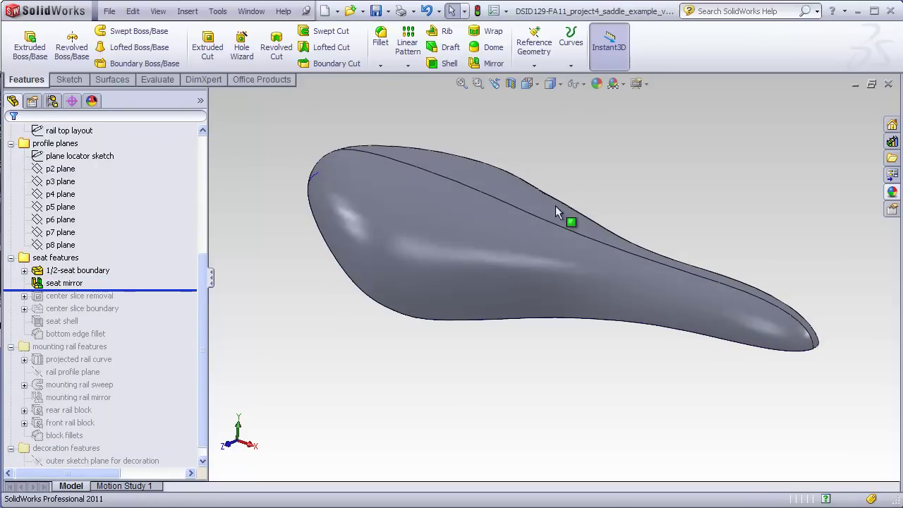
scroll(578, 178, "down", 2)
middle_click_drag(578, 179, 509, 178)
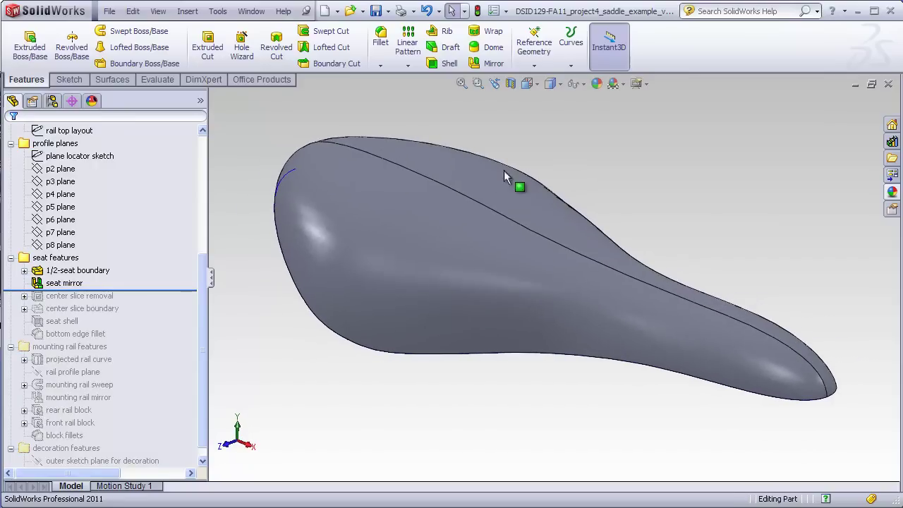
left_click(158, 81)
left_click(356, 47)
middle_click_drag(494, 276, 451, 353)
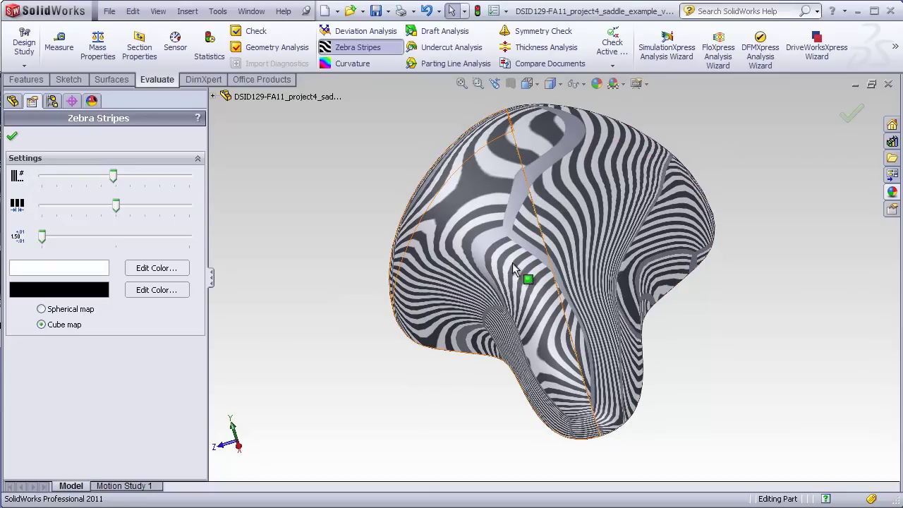
scroll(557, 252, "down", 5)
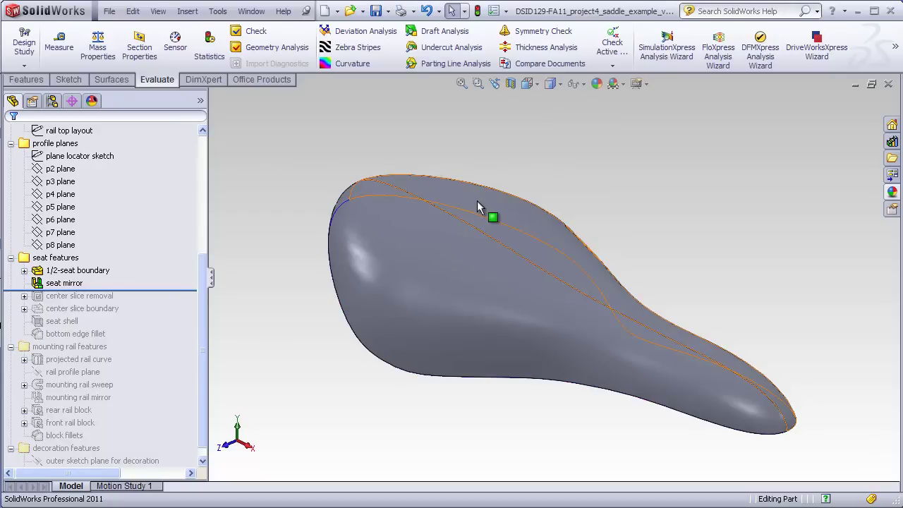
Roll forward past center slice removal and center slice boundary, then orbit to inspect the center strip.
left_click_drag(180, 291, 182, 308)
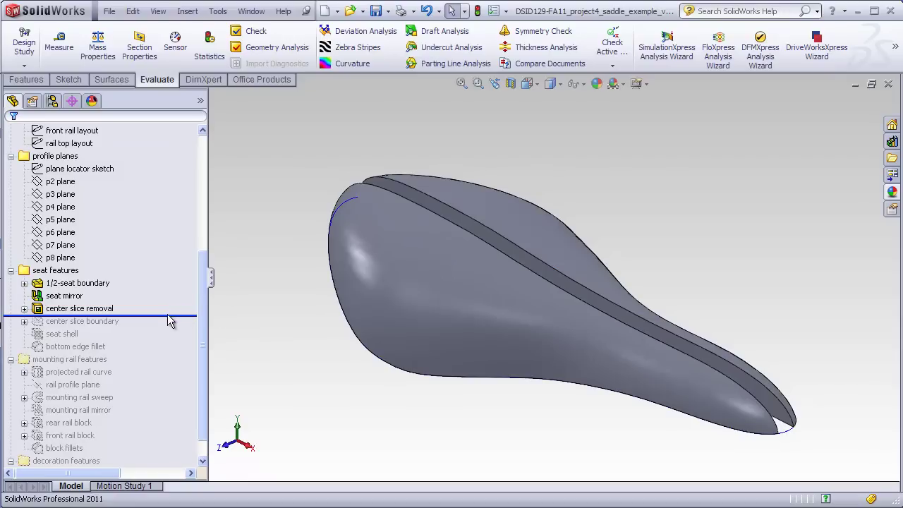
mouse_move(168, 318)
left_mouse_down()
mouse_move(173, 314)
mouse_move(172, 325)
left_mouse_up()
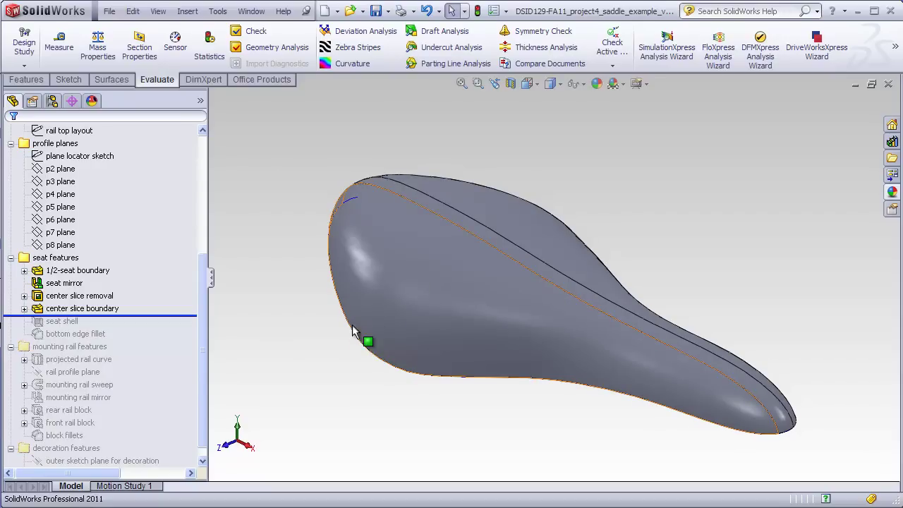
middle_click_drag(523, 254, 534, 238)
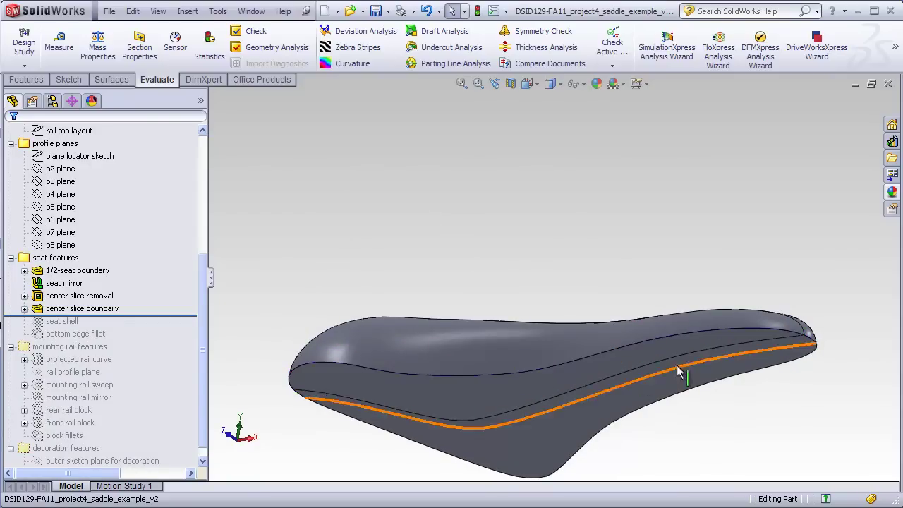
middle_click_drag(681, 371, 649, 415)
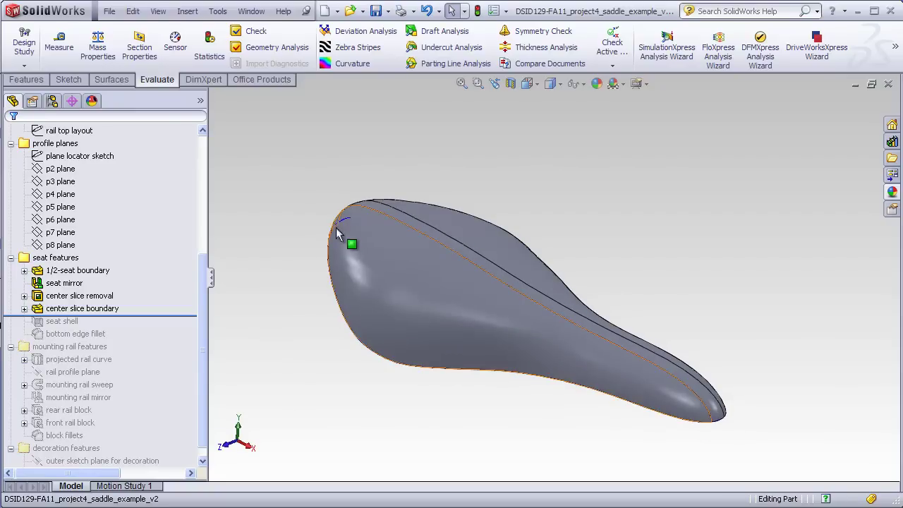
scroll(416, 300, "down", 2)
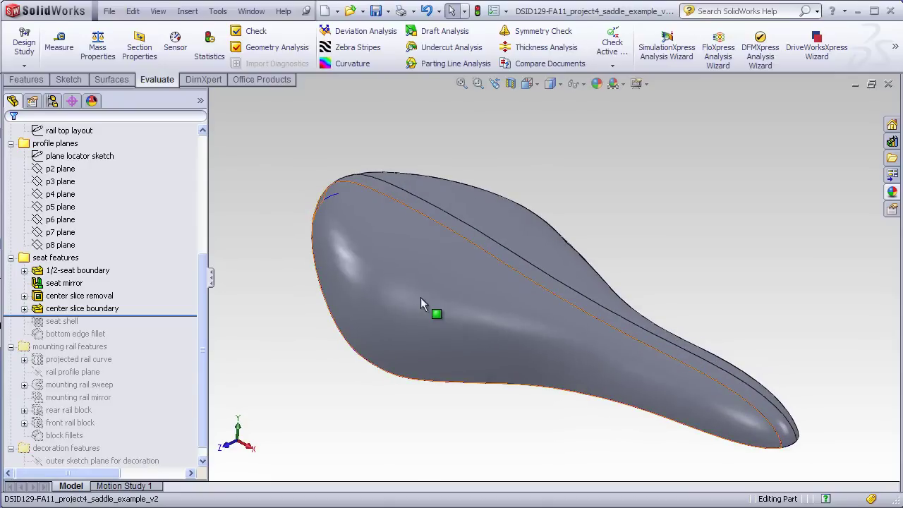
Select the centre strip and reveal the center section sketch, checking it from Right and Top views.
left_click(493, 251)
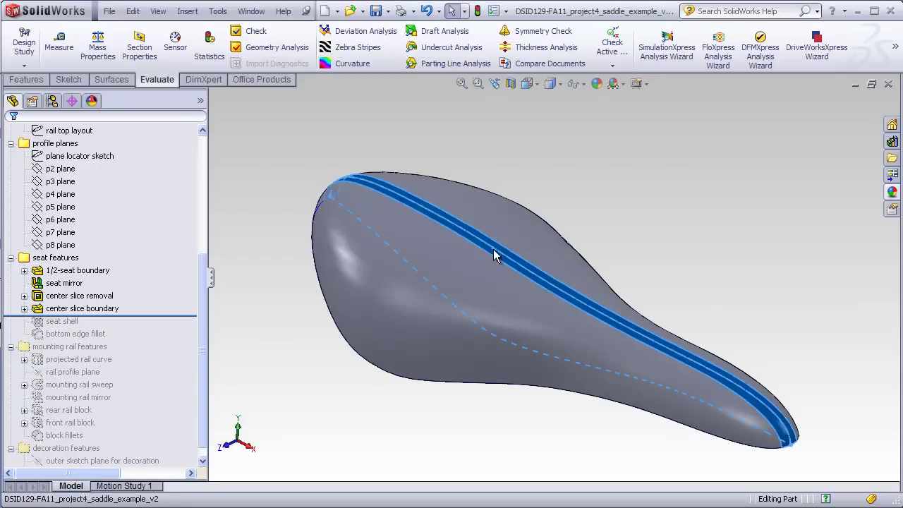
left_click(24, 308)
left_click(70, 321)
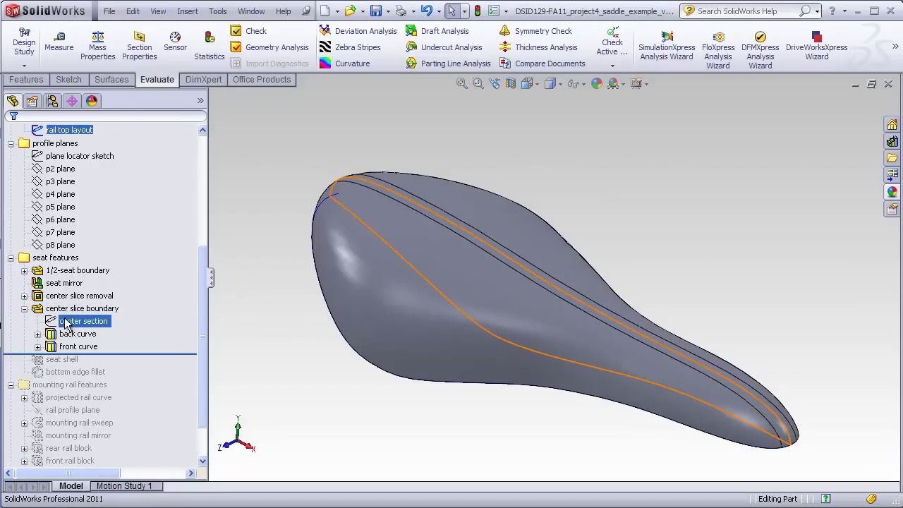
key("ctrl+4")
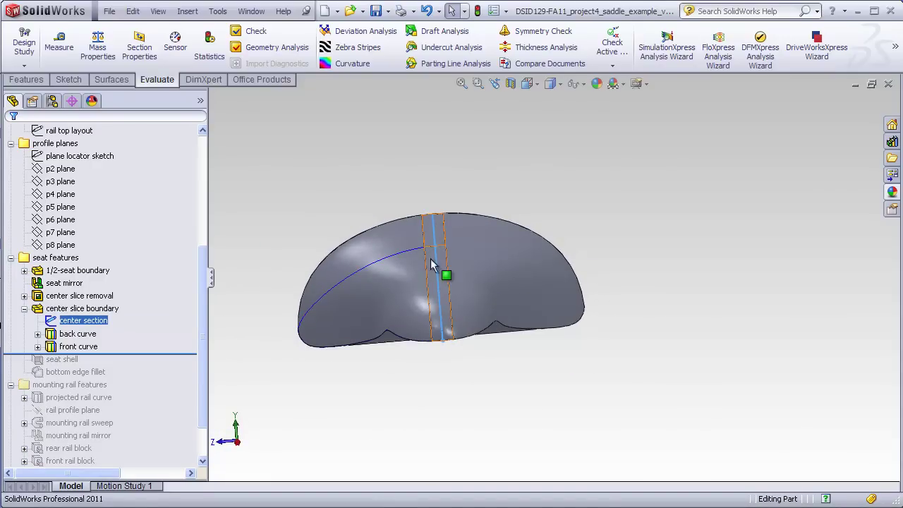
middle_click_drag(434, 213, 397, 293)
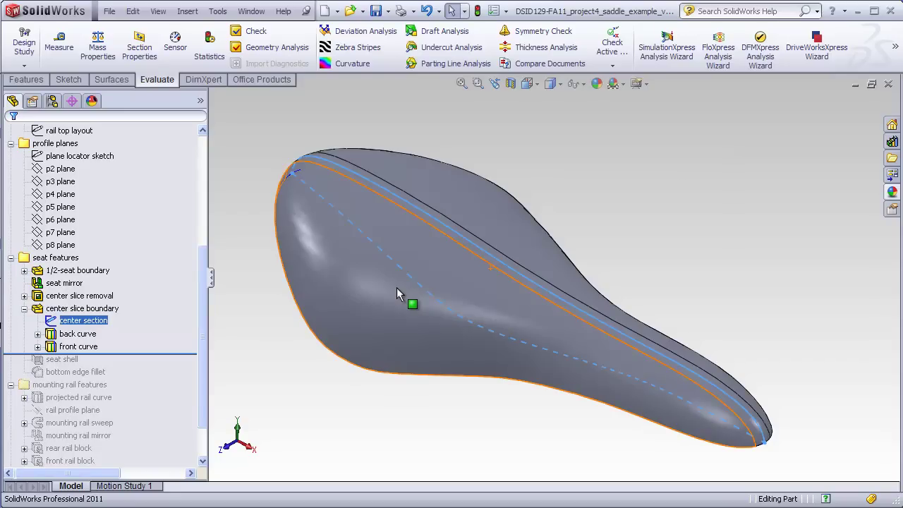
key("ctrl+5")
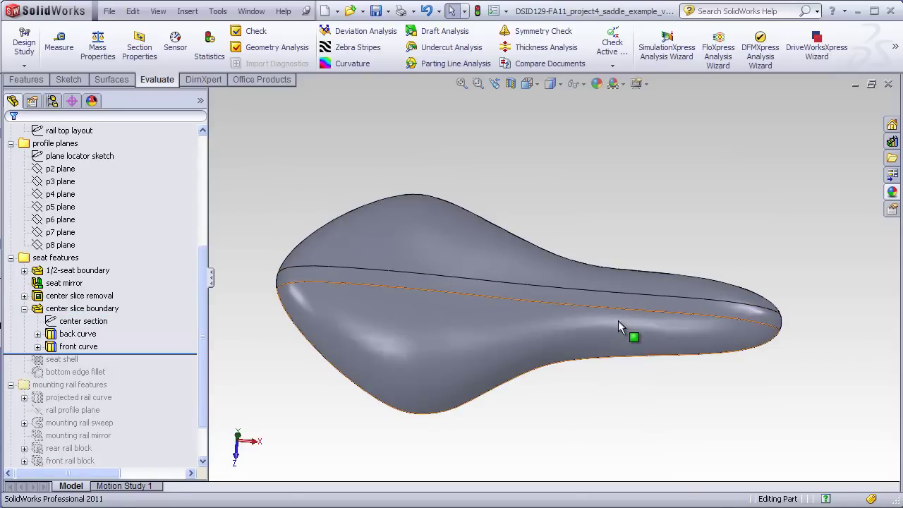
middle_click_drag(638, 239, 637, 286)
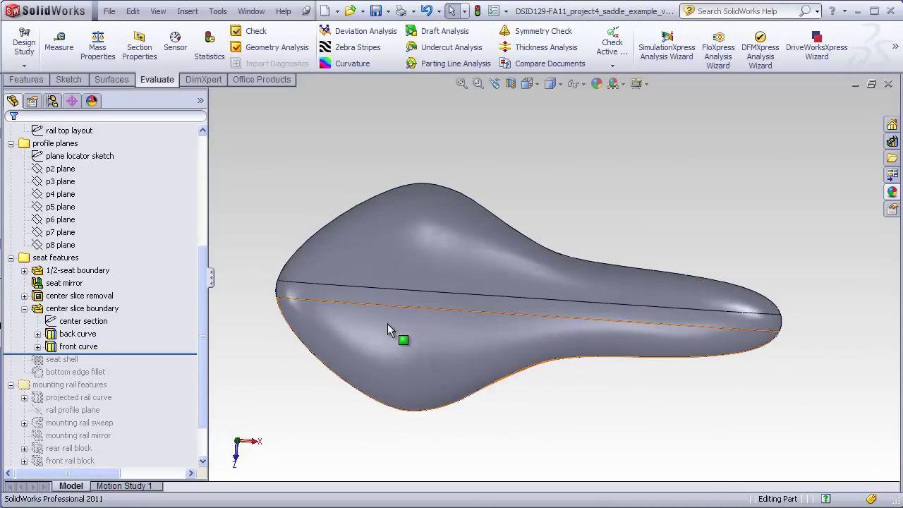
Highlight the back curve and front curve on the saddle, then clear the selection.
left_click(79, 335)
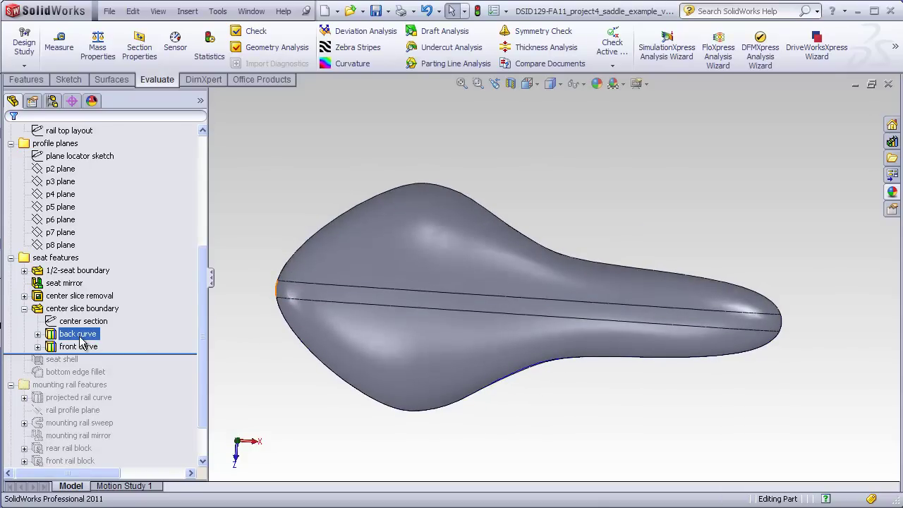
left_click(79, 346)
key("Escape")
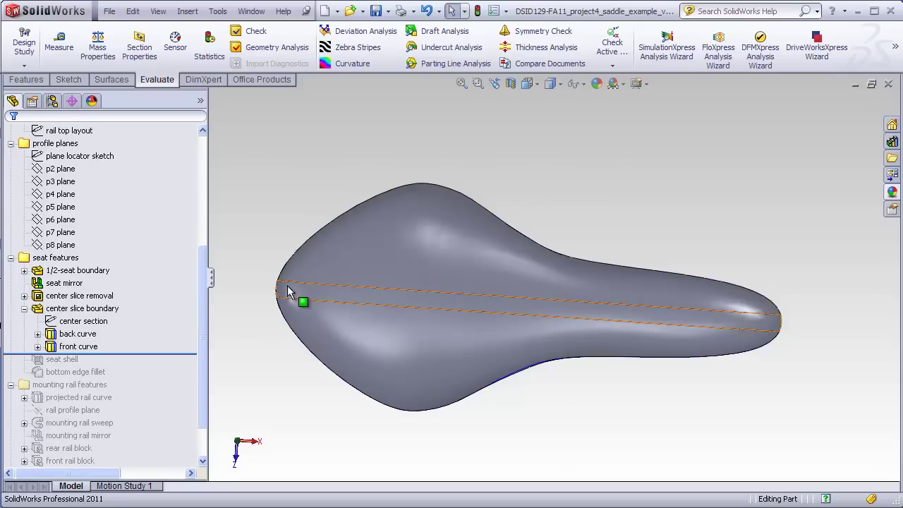
middle_click_drag(286, 291, 316, 162)
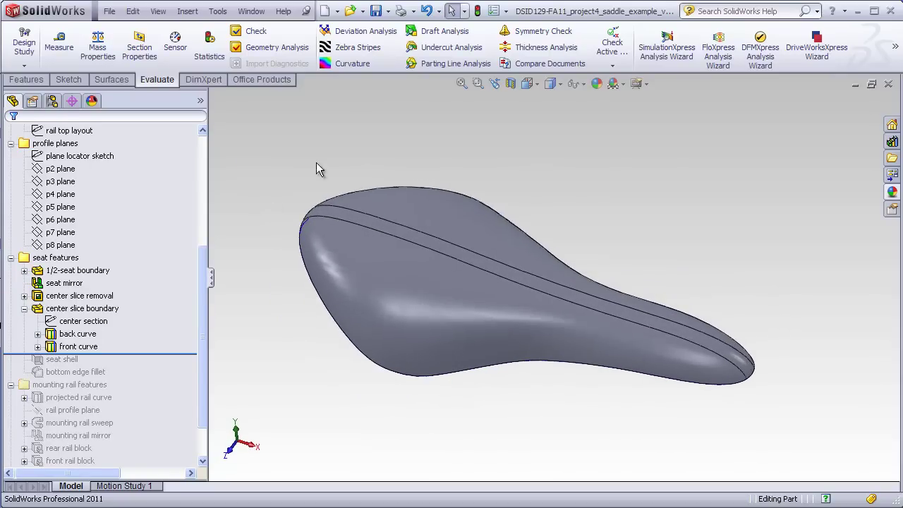
left_click(358, 47)
middle_click_drag(374, 197, 493, 282)
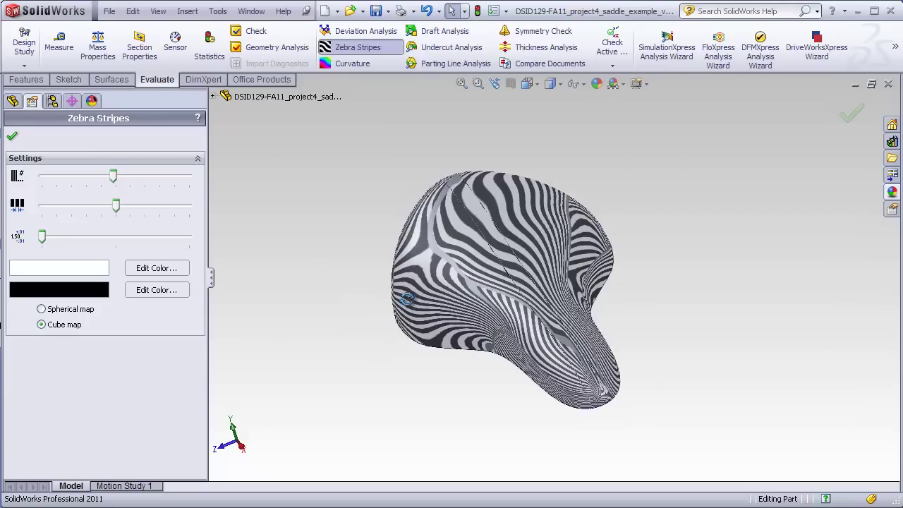
scroll(541, 233, "up", 5)
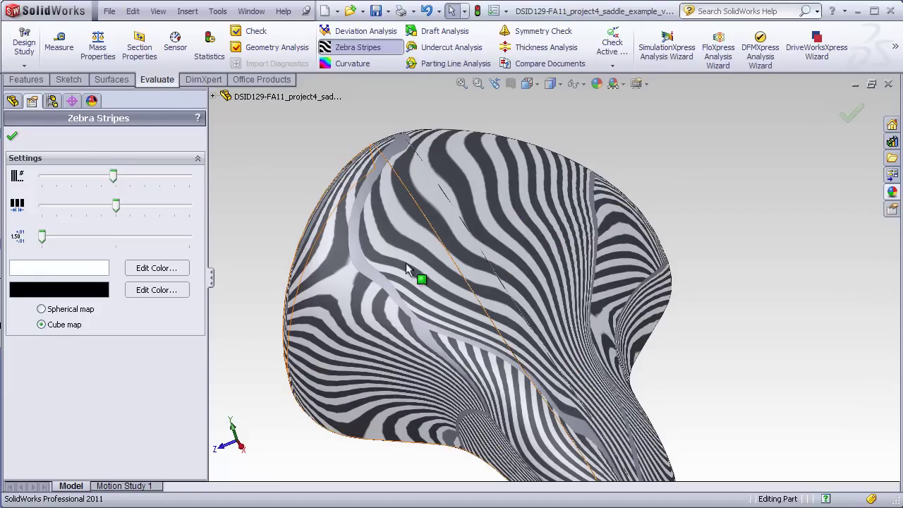
scroll(499, 265, "down", 4)
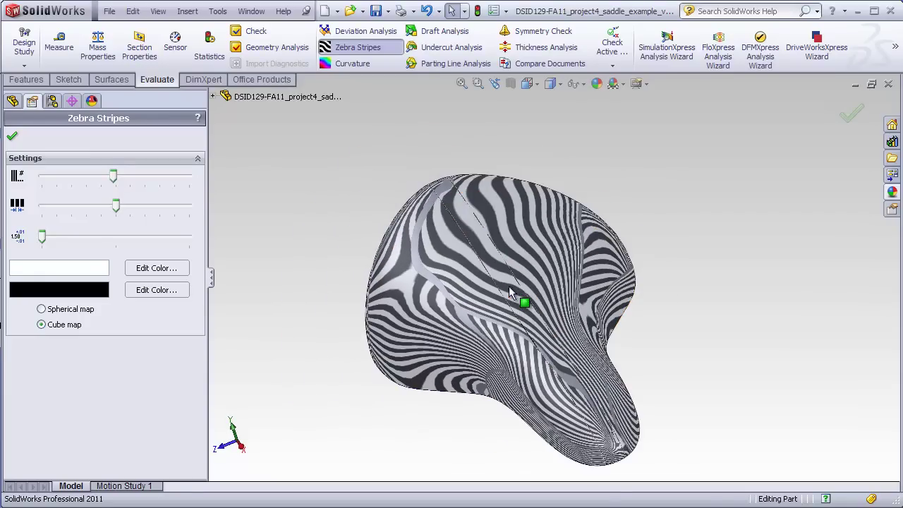
left_click(359, 49)
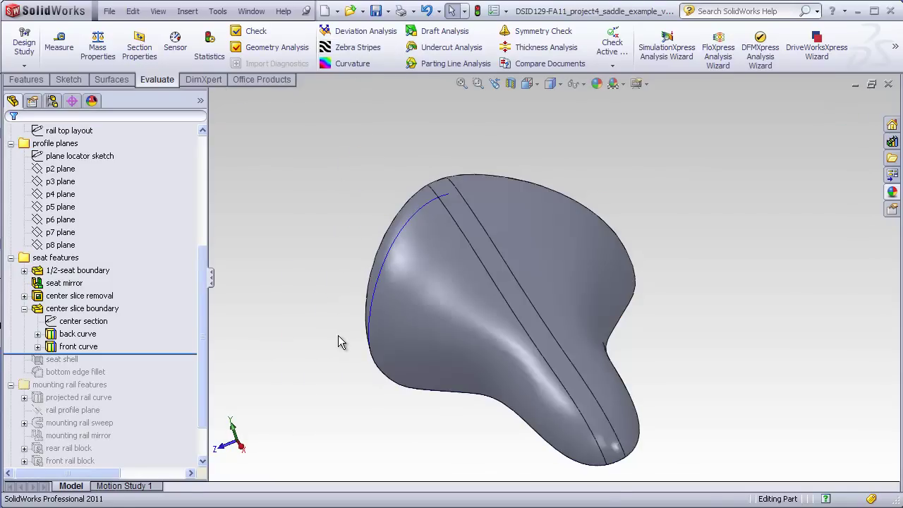
Roll forward past the seat shell, then orbit and zoom to inspect the hollow underside.
middle_click_drag(338, 335, 367, 182)
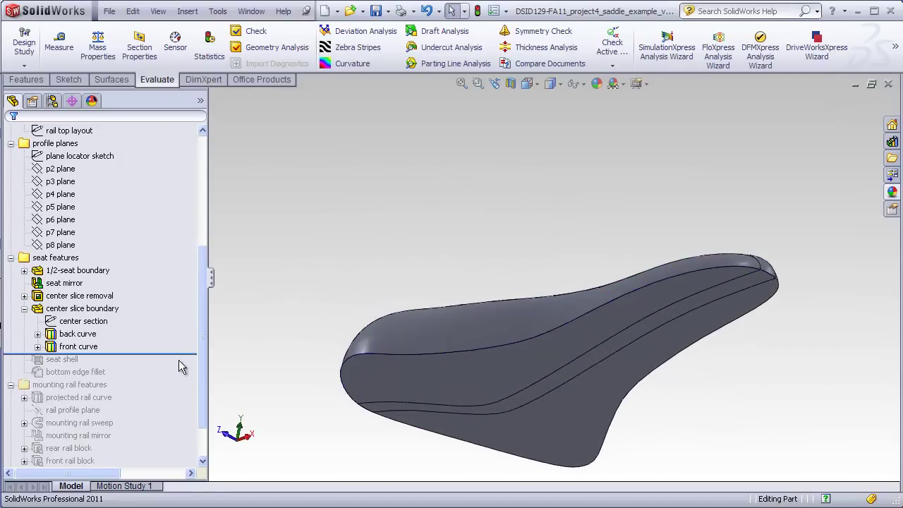
left_click_drag(186, 353, 172, 364)
left_click(70, 359)
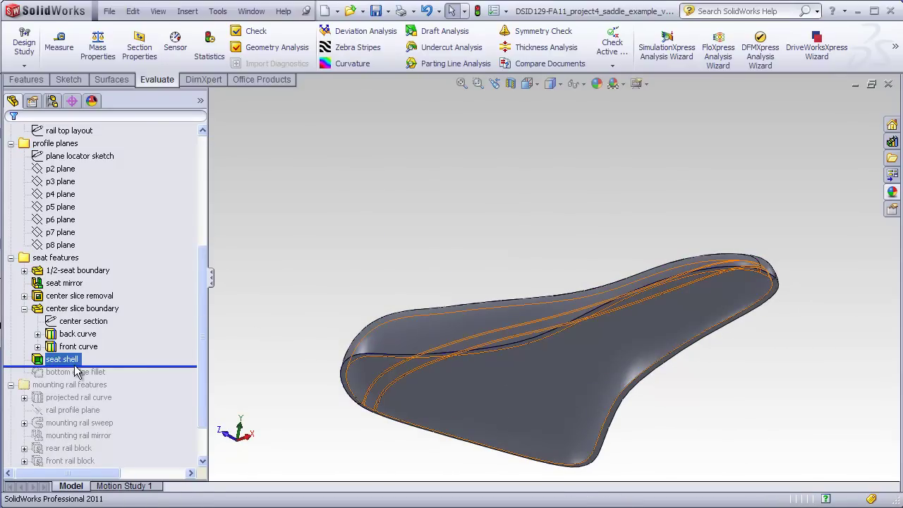
left_click(282, 346)
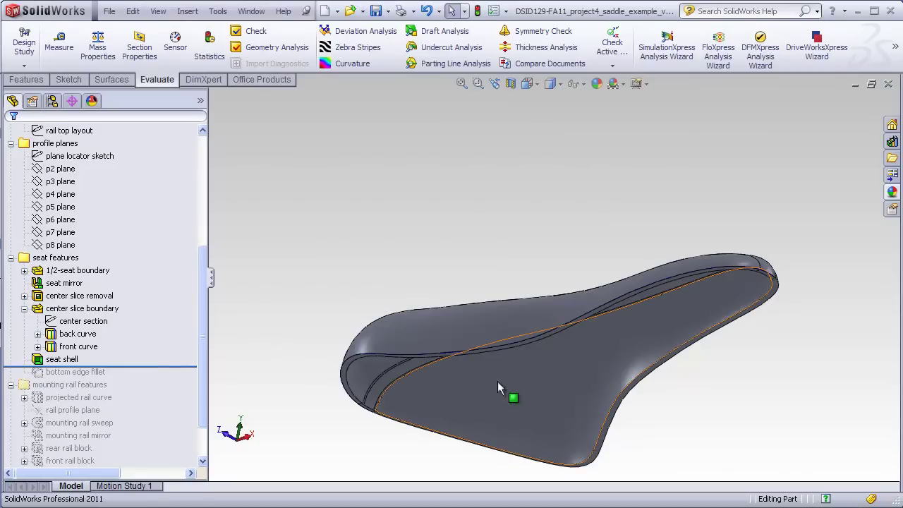
middle_click_drag(497, 381, 492, 352)
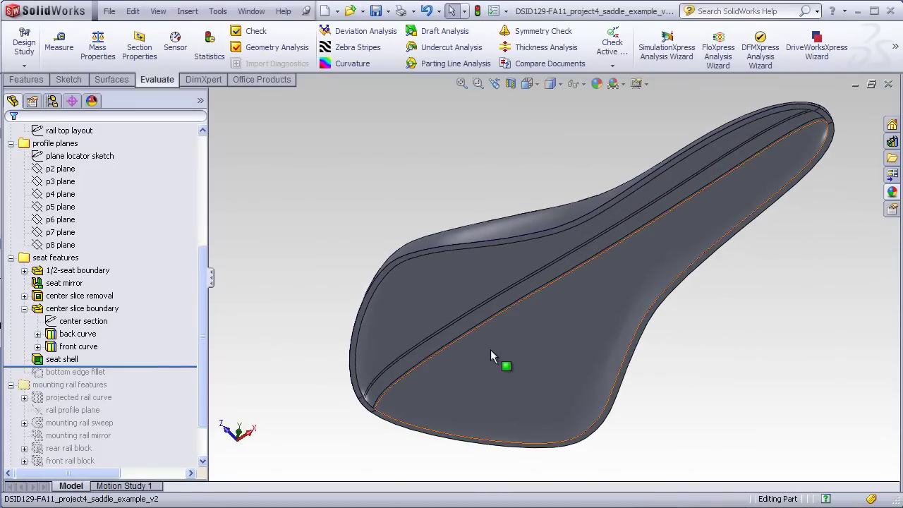
scroll(416, 381, "down", 5)
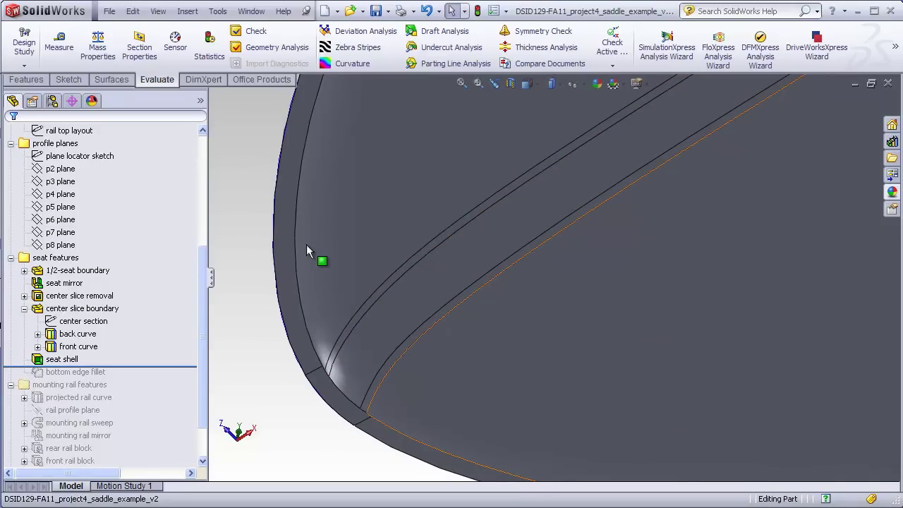
scroll(306, 244, "up", 5)
Roll forward past the bottom edge fillet and inspect the fillet band at the nose.
left_click_drag(188, 366, 187, 379)
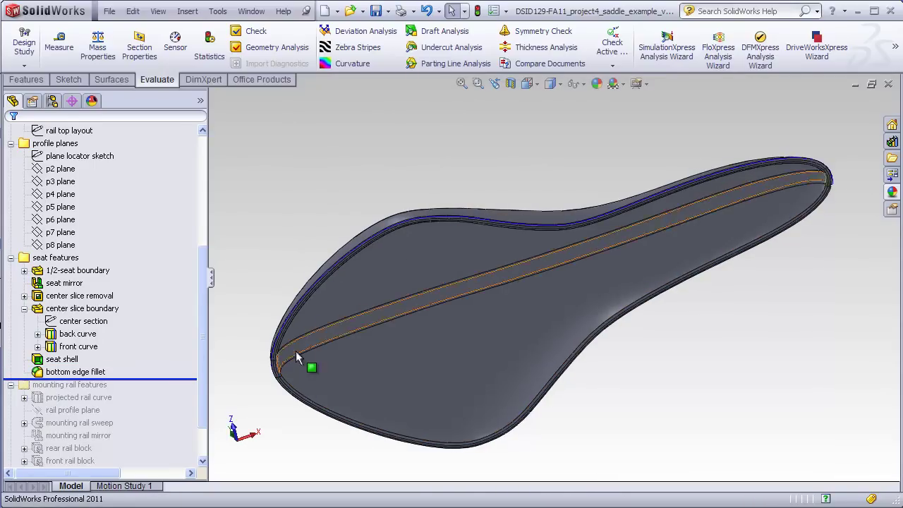
scroll(297, 352, "down", 5)
middle_click_drag(385, 343, 354, 296)
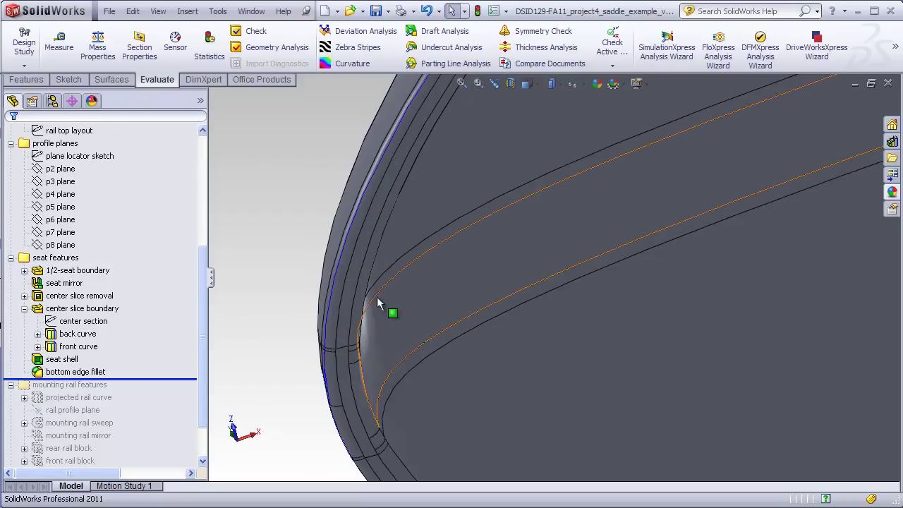
left_click(462, 83)
middle_click_drag(465, 176, 555, 246)
Roll the model back to just below front curve, before the seat shell.
scroll(550, 268, "down", 2)
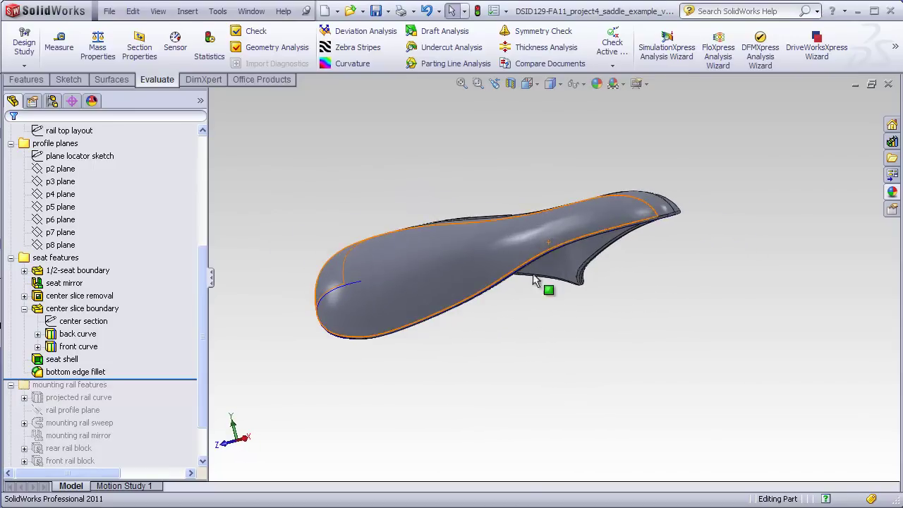
middle_click_drag(509, 321, 511, 310)
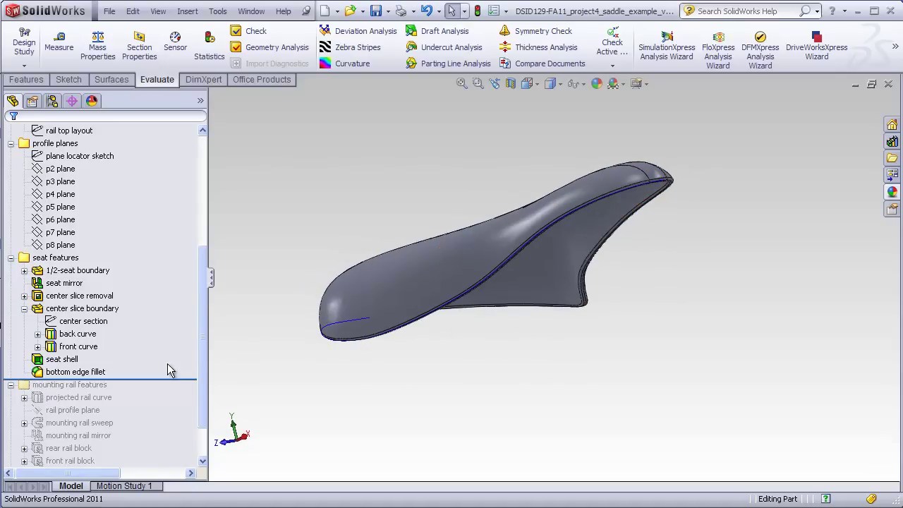
left_click_drag(167, 379, 167, 353)
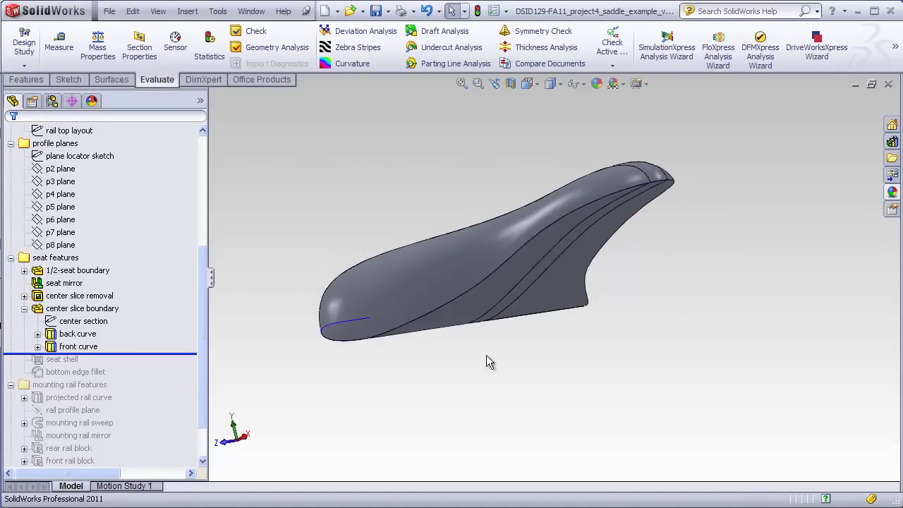
middle_click_drag(486, 355, 515, 305)
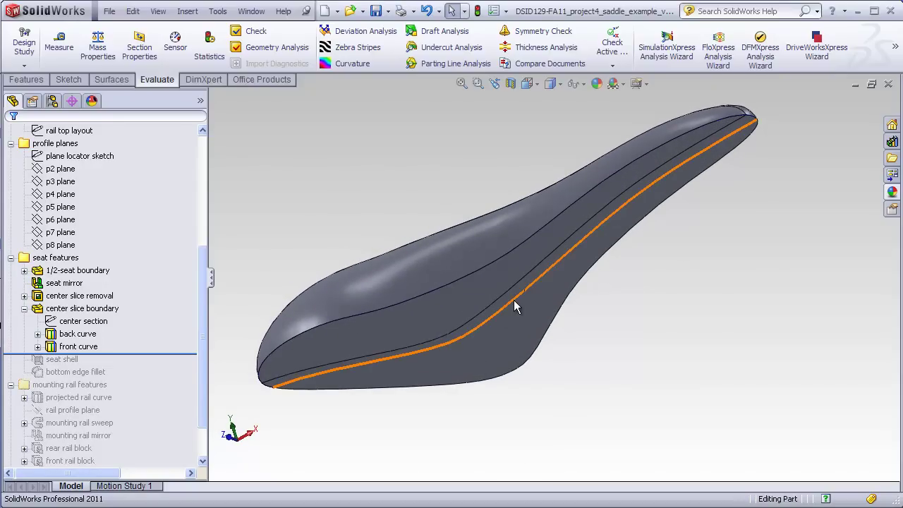
Roll forward past the projected rail curve and inspect its Sketch47 and Sketch46 on the model.
left_click(193, 353)
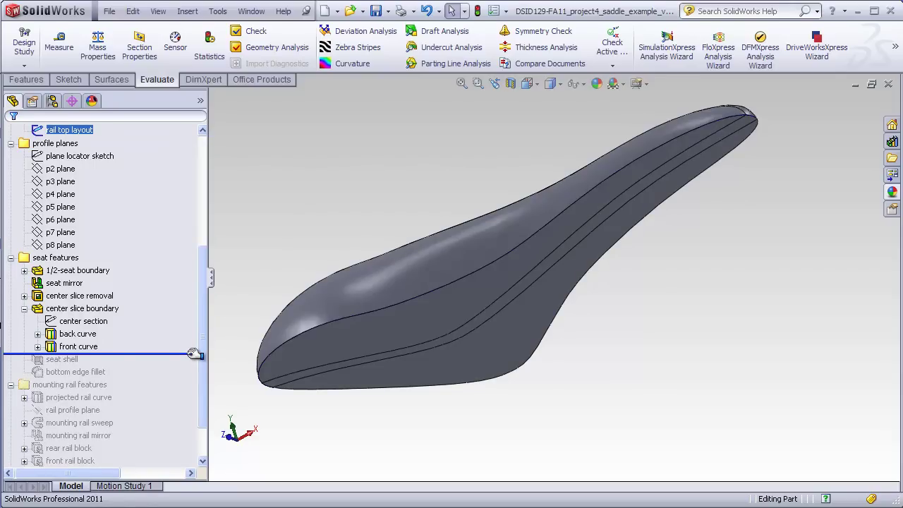
left_click_drag(193, 354, 182, 404)
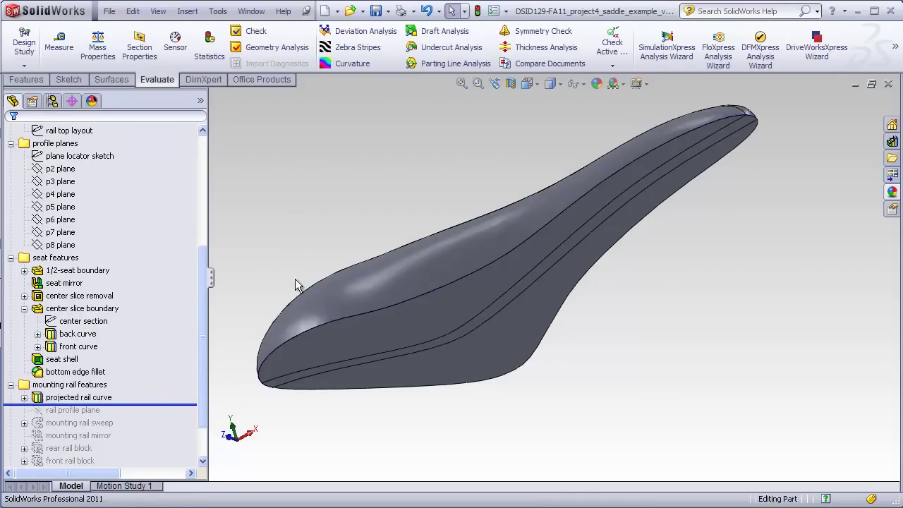
middle_click_drag(358, 204, 355, 280)
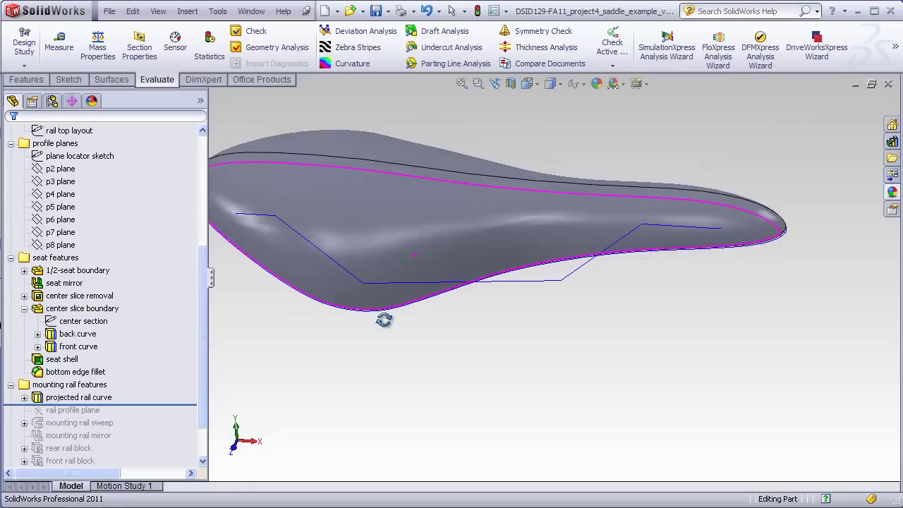
middle_click_drag(383, 319, 349, 271)
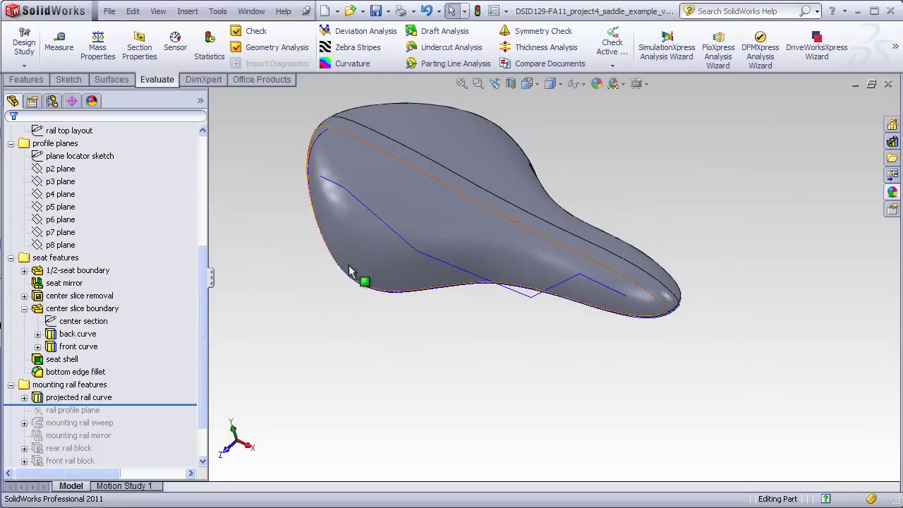
left_click(349, 272)
left_click(71, 410)
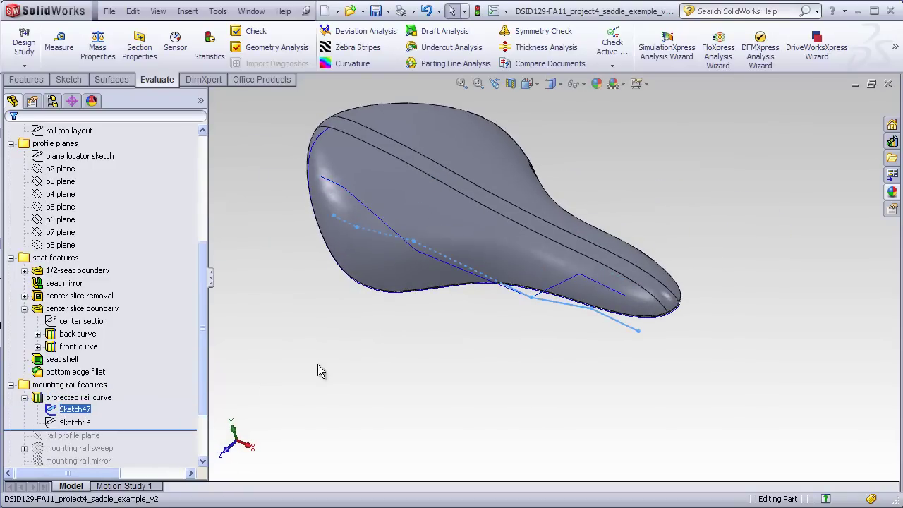
left_click(92, 422)
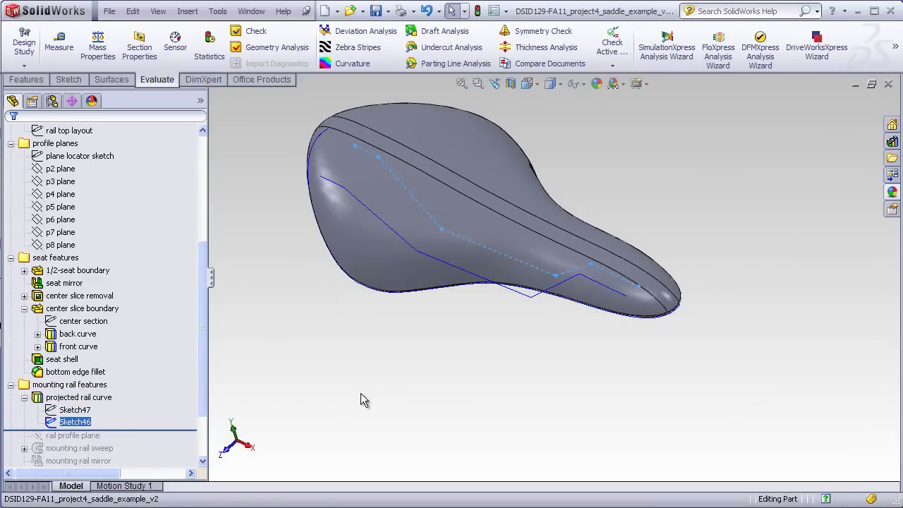
Roll forward further to include the rail profile plane.
mouse_move(365, 376)
middle_mouse_down()
mouse_move(379, 325)
mouse_move(419, 268)
mouse_move(384, 314)
middle_mouse_up()
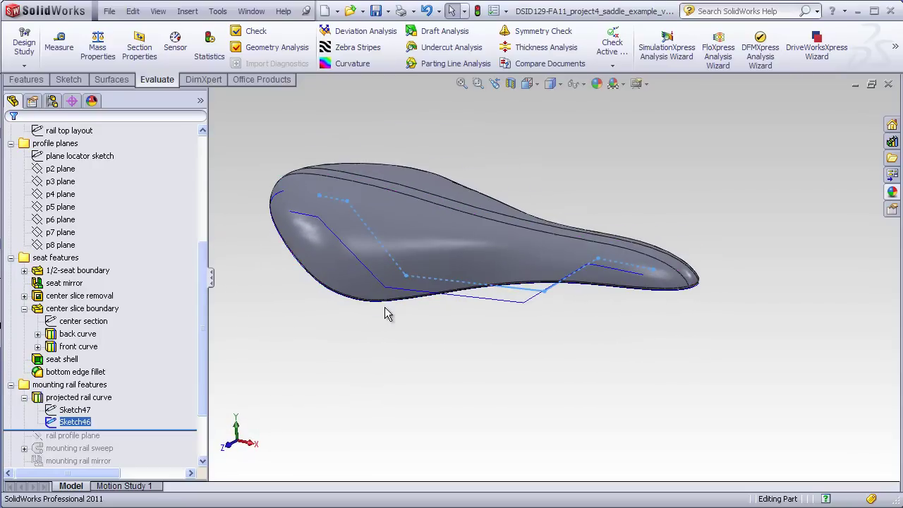
left_click(355, 356)
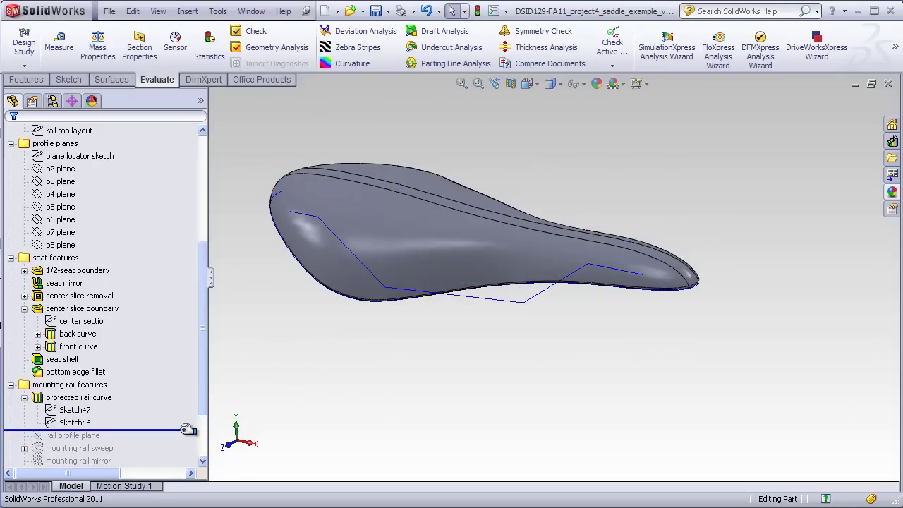
left_click_drag(188, 429, 188, 441)
Show the rail profile plane, then edit the rail path with fillets sketch with its R20 fillet.
left_click(73, 434)
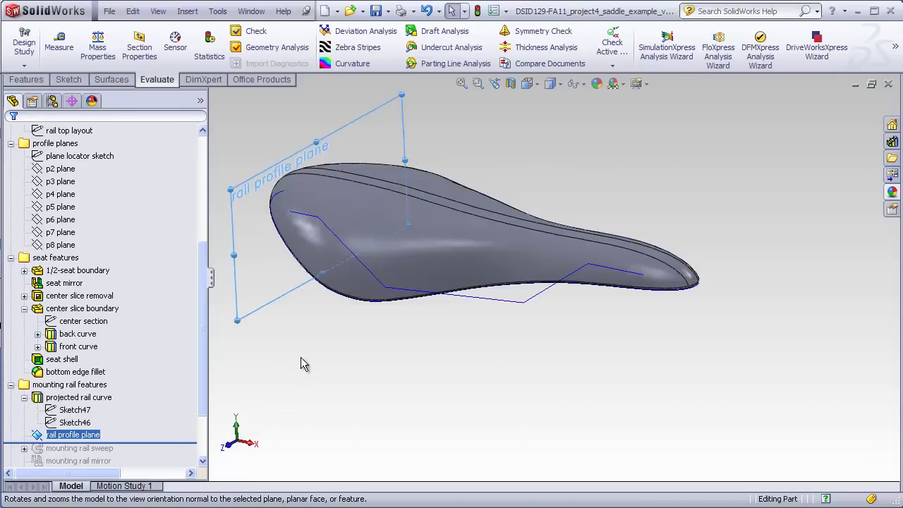
middle_click_drag(301, 357, 299, 247)
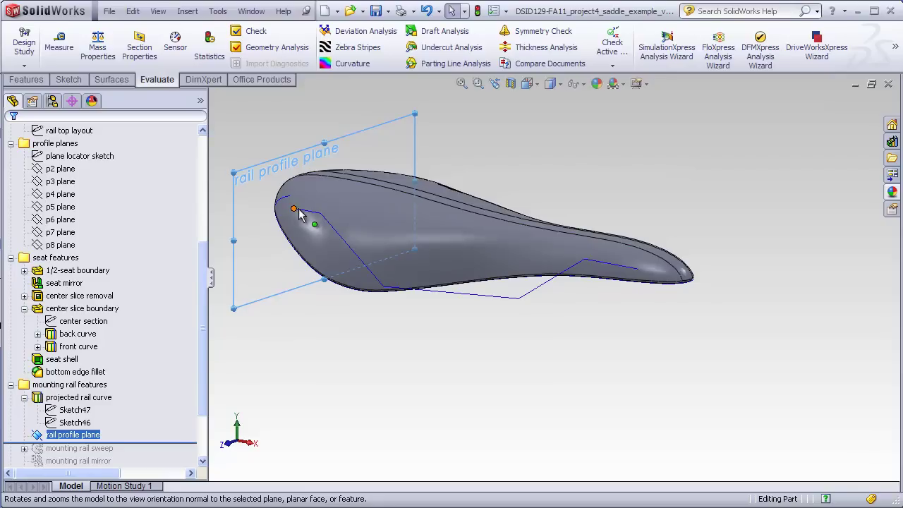
double_click(598, 267)
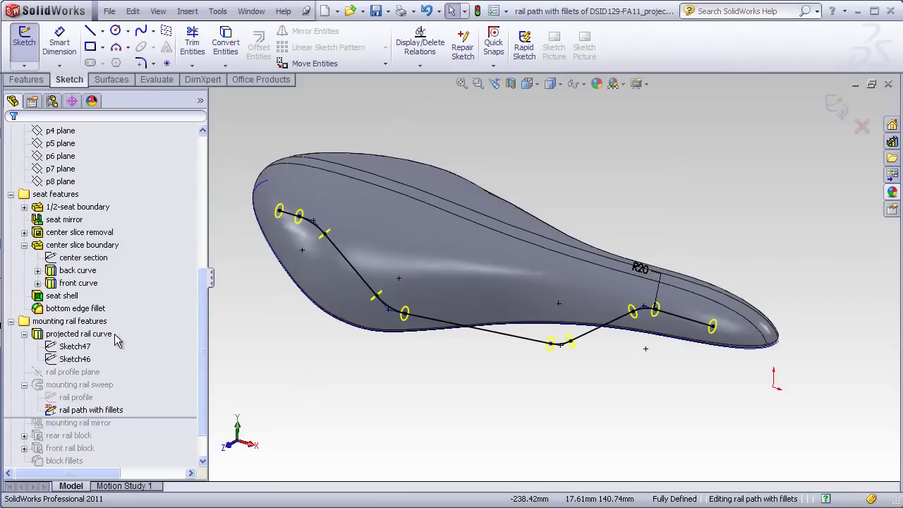
Highlight the projected rail curve on the saddle to check it, then clear it.
left_click(98, 335)
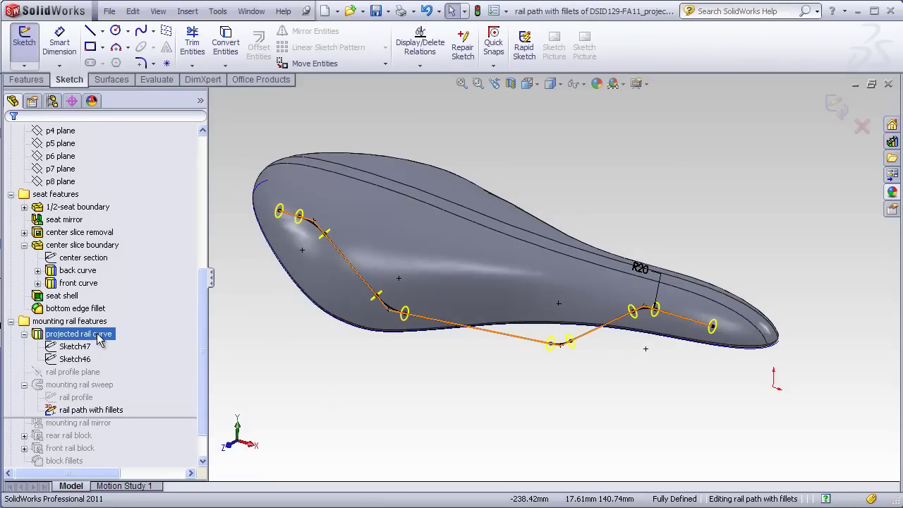
left_click(195, 341)
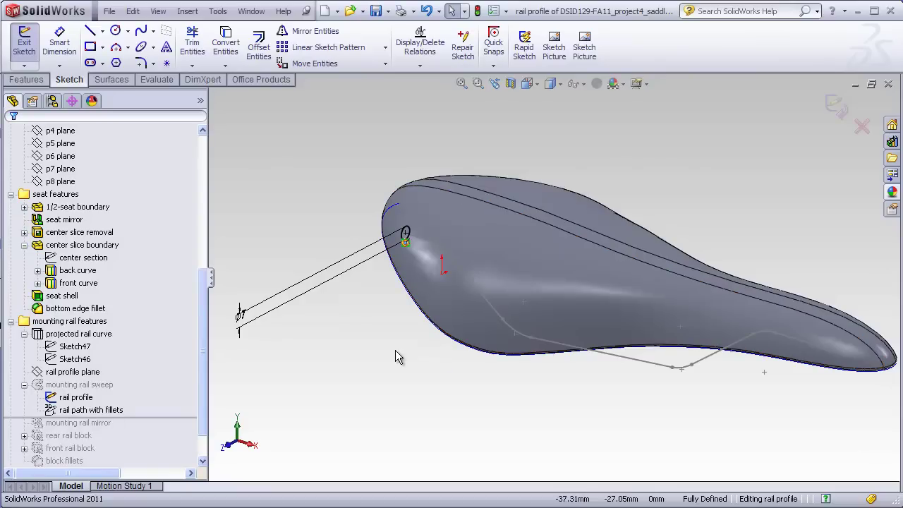
Select the rail profile plane, zoom in, and sketch from the ø7 circle's centre.
left_click(78, 372)
key("Escape")
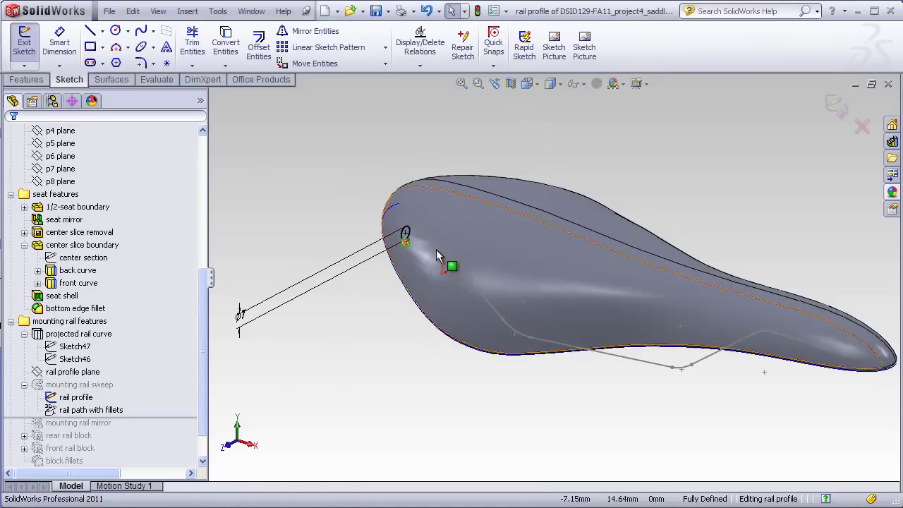
scroll(404, 236, "down", 5)
left_click(401, 229)
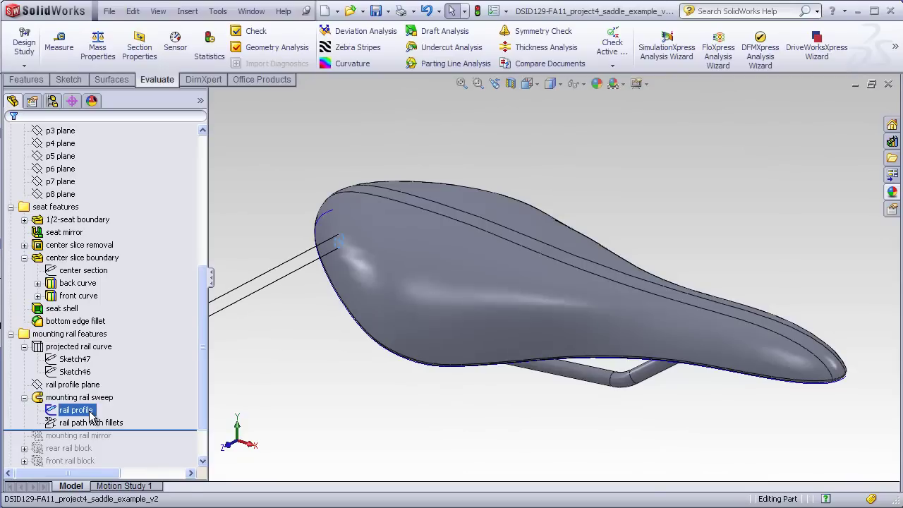
Show the rail path with fillets and the mounting rail sweep, orbiting to view the rail underneath.
left_click(88, 422)
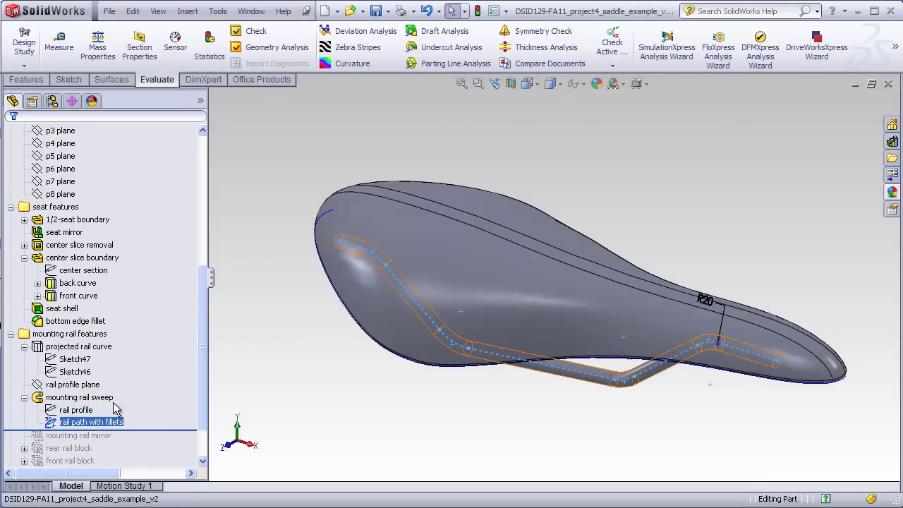
left_click(81, 397)
left_click(343, 402)
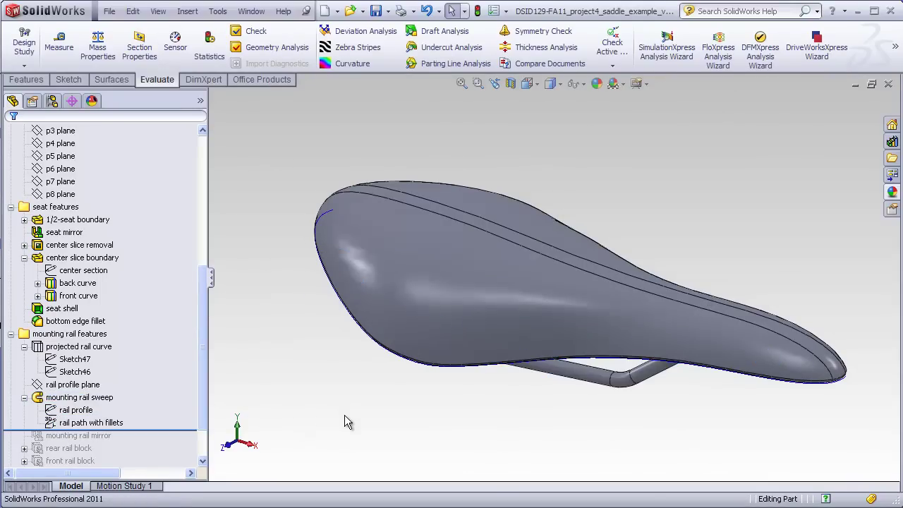
middle_click_drag(345, 422, 362, 228)
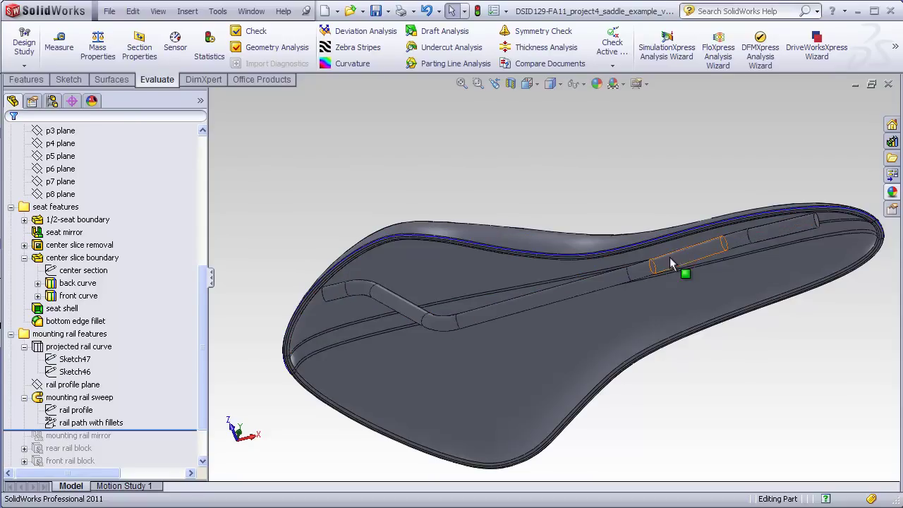
middle_click_drag(595, 388, 487, 343)
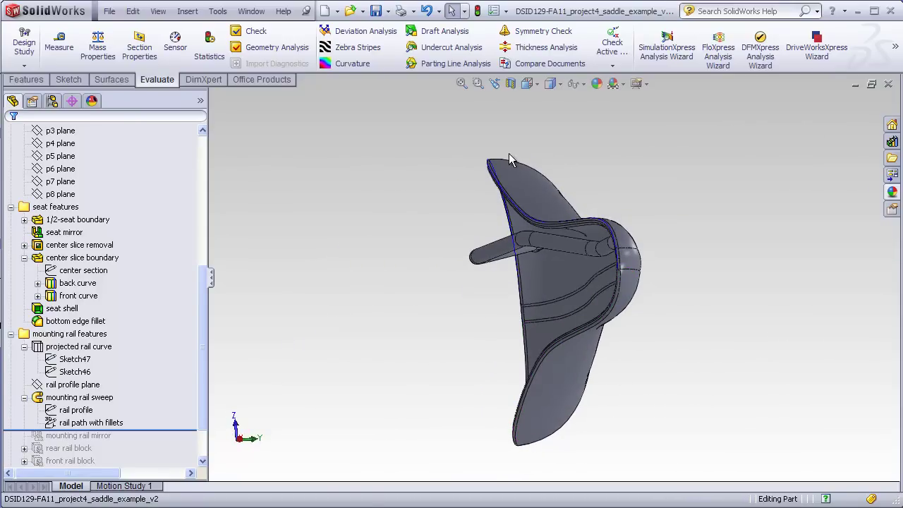
middle_click_drag(444, 223, 411, 418)
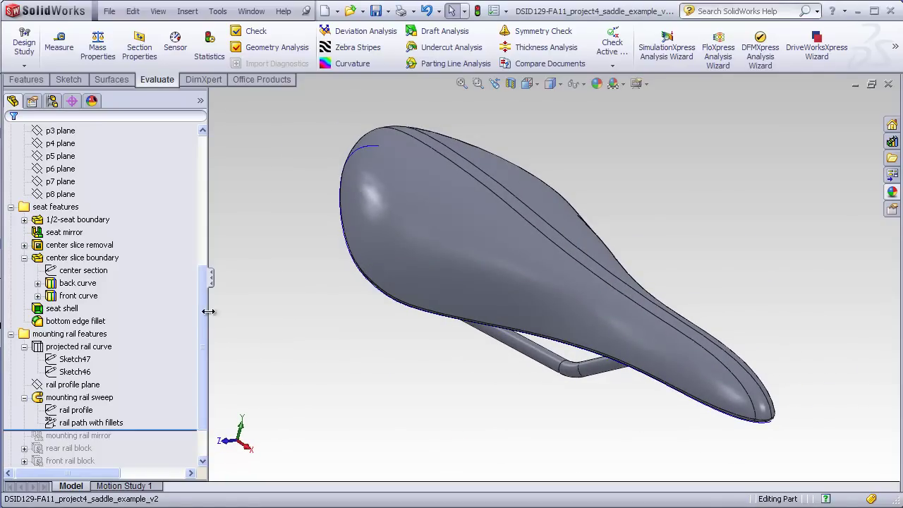
left_click_drag(208, 311, 205, 311)
scroll(198, 222, "up", 3)
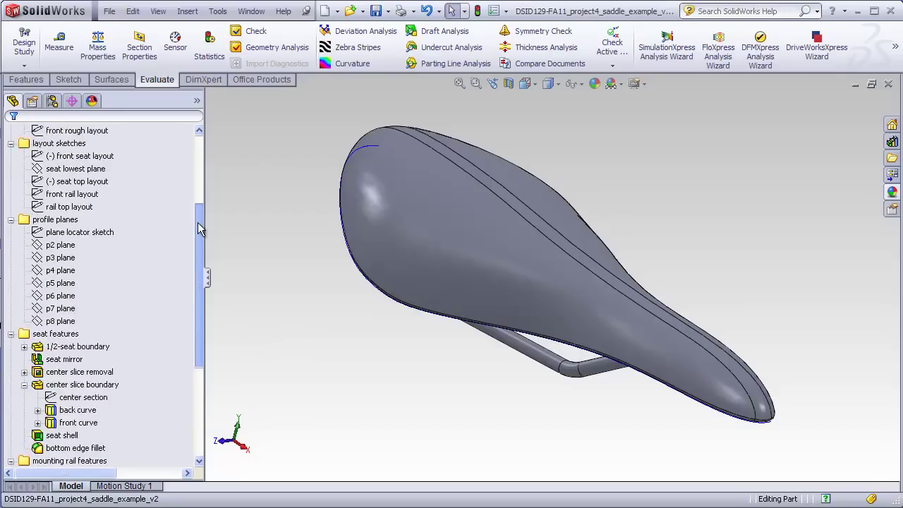
scroll(198, 222, "up", 4)
Expand Solid Bodies(2), highlight the seat body and the mounting rail sweep body, and view the underside.
left_click(63, 172)
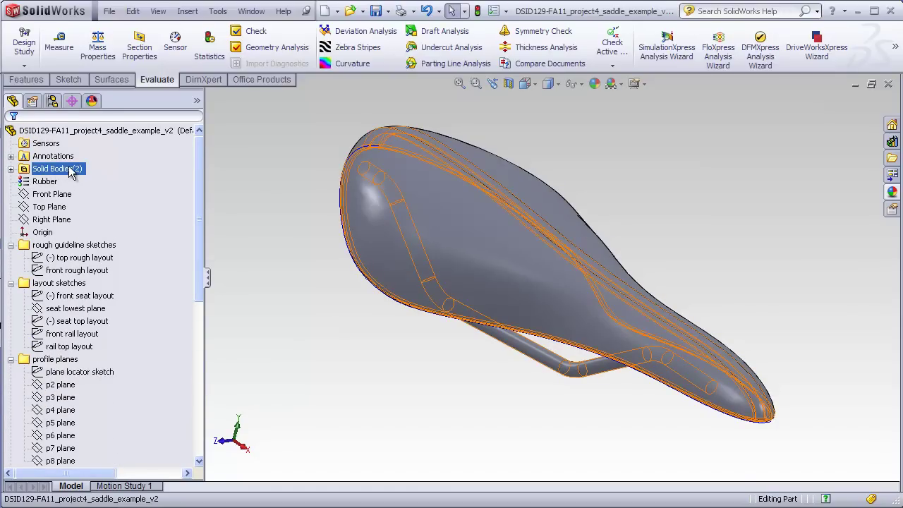
left_click(11, 168)
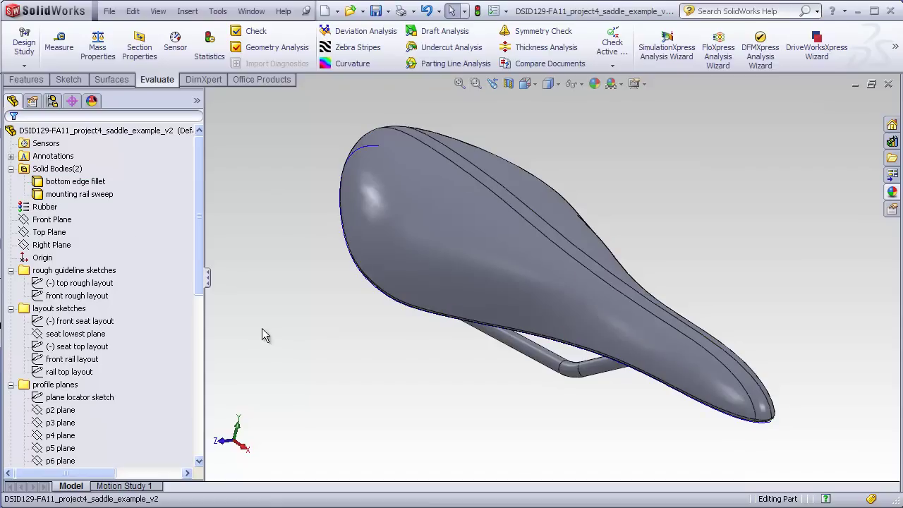
left_click(94, 182)
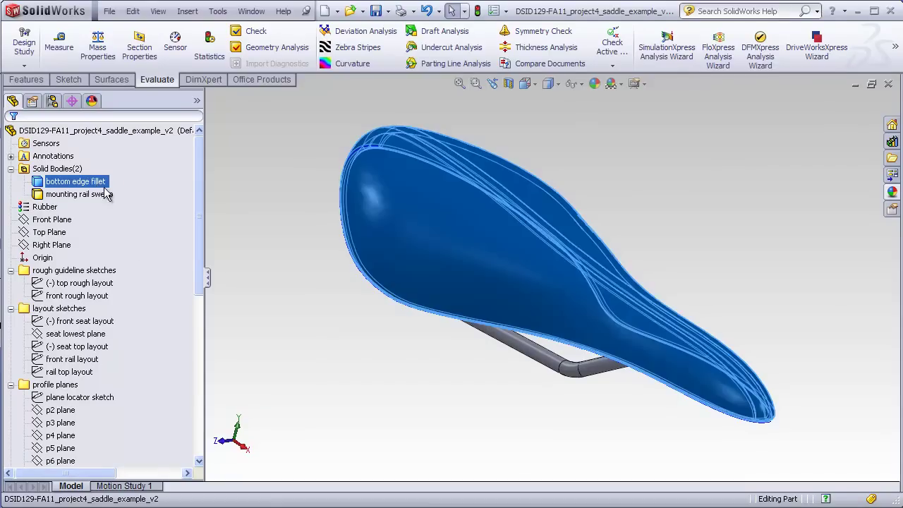
left_click(96, 194, "ctrl")
left_click(95, 194)
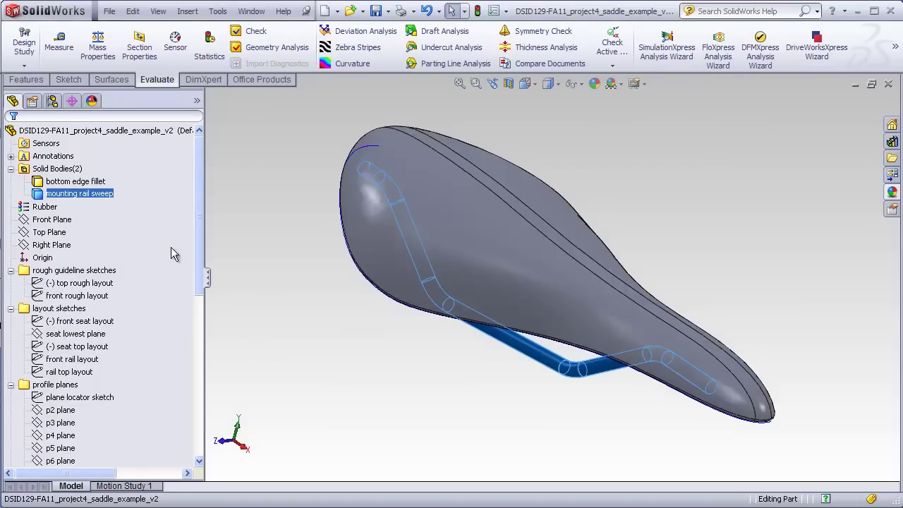
middle_click_drag(318, 420, 343, 447)
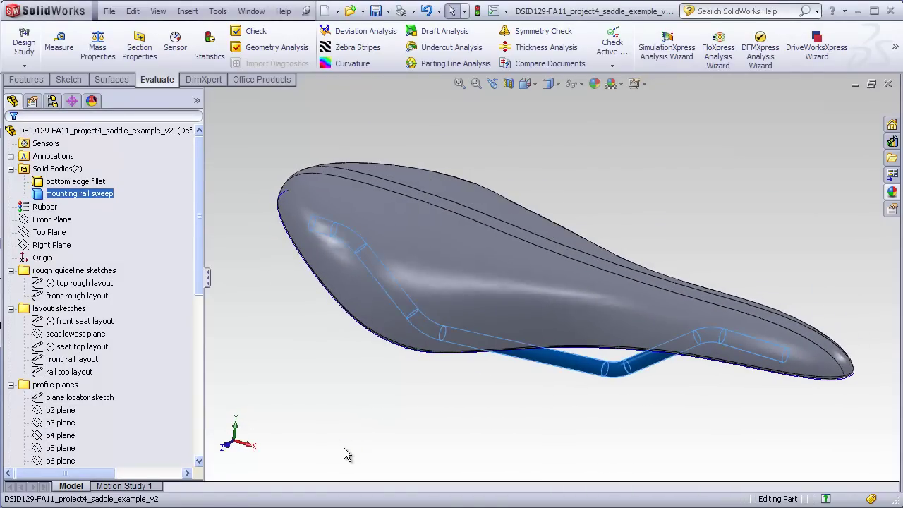
middle_click_drag(356, 441, 341, 316)
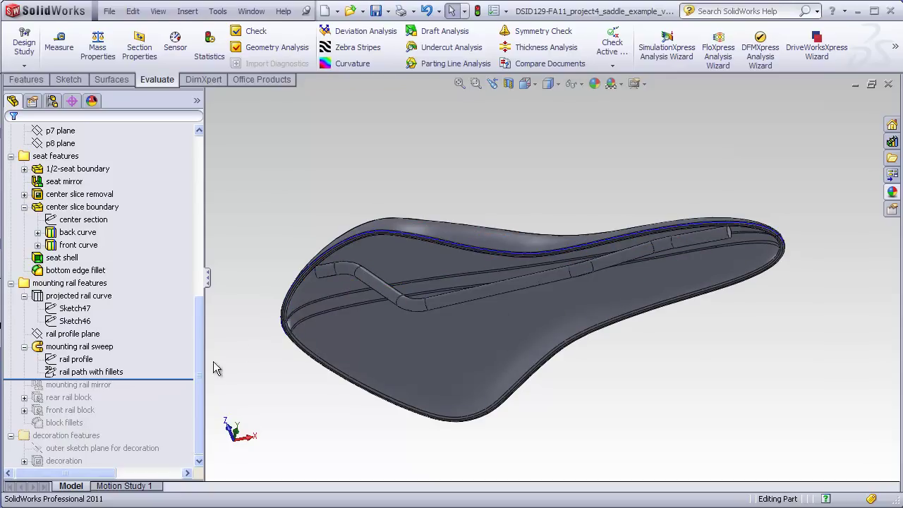
Roll forward past the mounting rail mirror and orbit to inspect both rails underneath.
left_click_drag(191, 378, 189, 392)
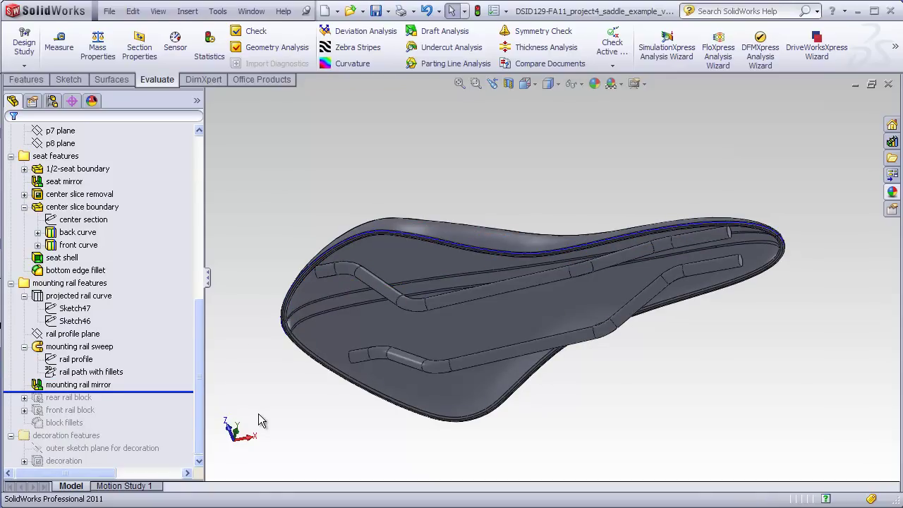
mouse_move(278, 409)
middle_mouse_down()
mouse_move(288, 368)
mouse_move(293, 414)
middle_mouse_up()
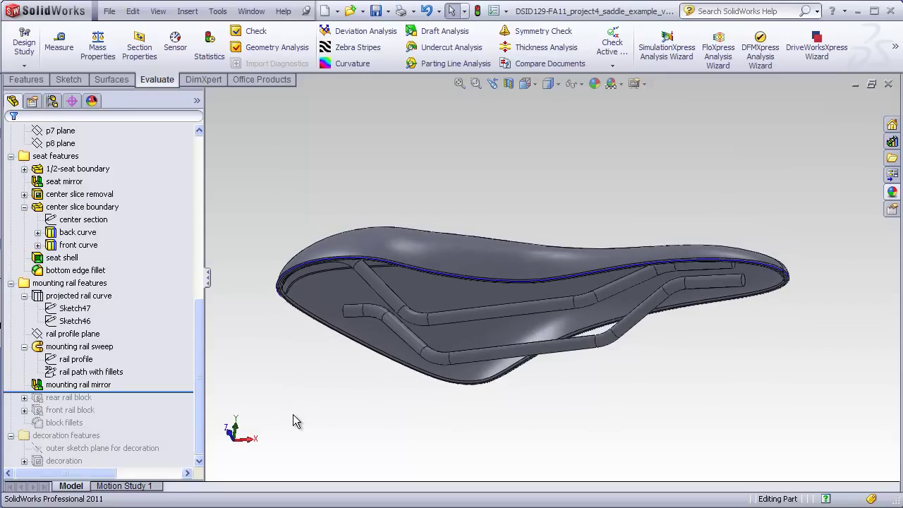
middle_click_drag(299, 413, 385, 358)
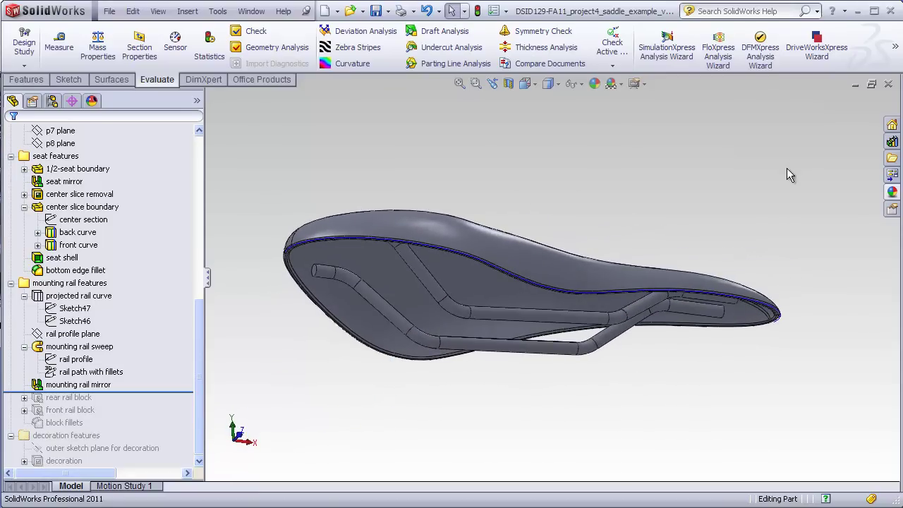
middle_click_drag(765, 220, 741, 121)
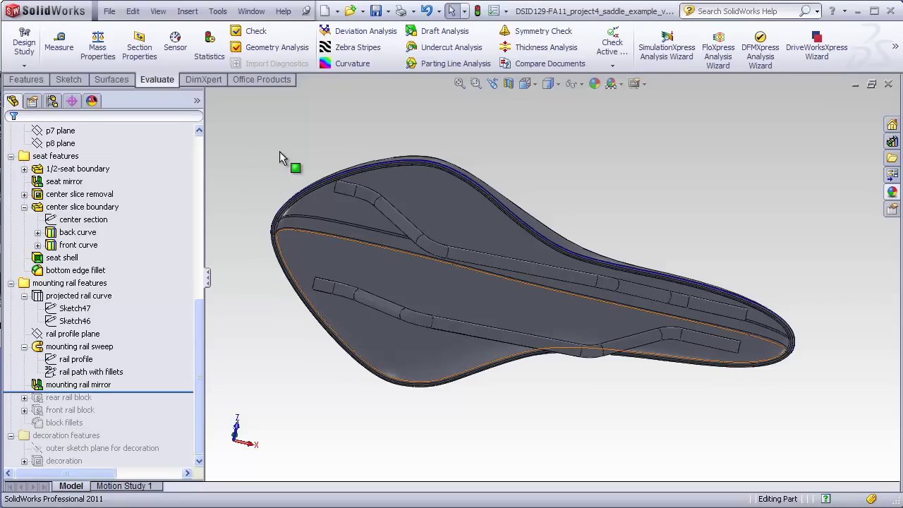
Roll forward past the rear rail block, expand it, and right-click its Sketch49 to edit it.
left_click_drag(191, 393, 189, 400)
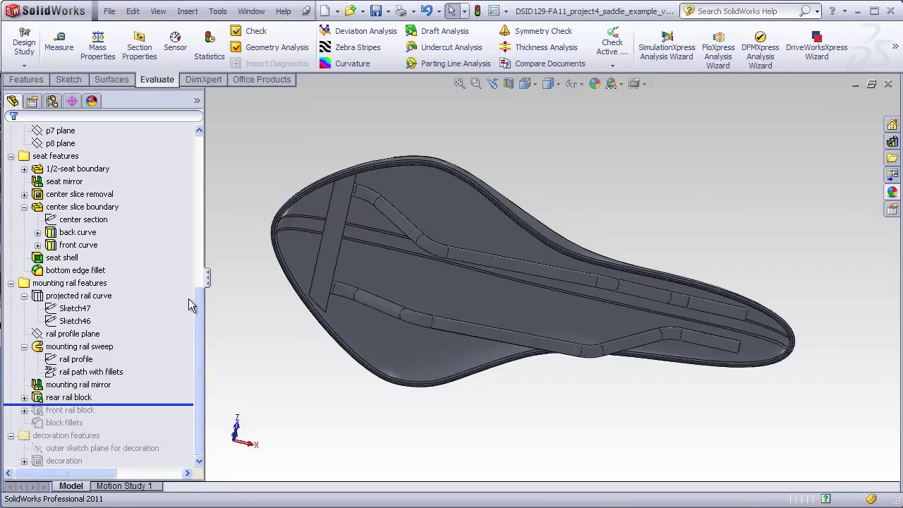
middle_click_drag(248, 317, 252, 380)
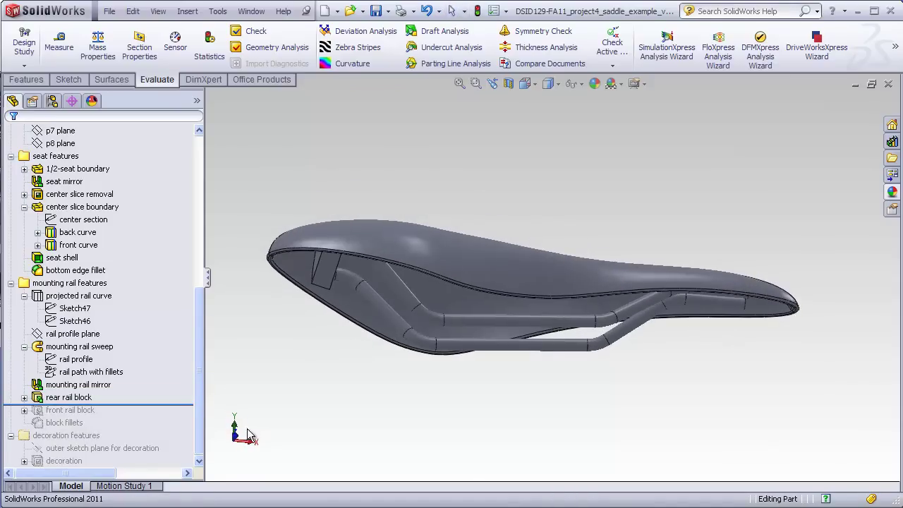
left_click(24, 397)
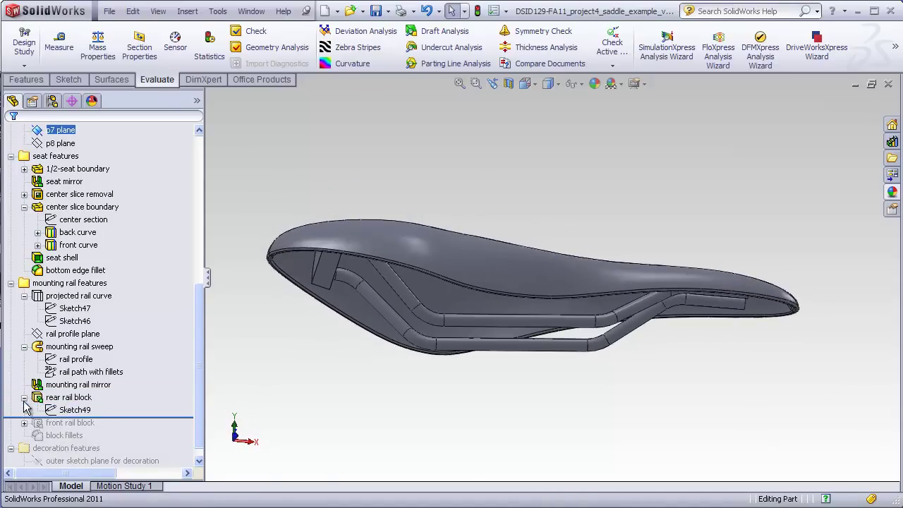
right_click(67, 410)
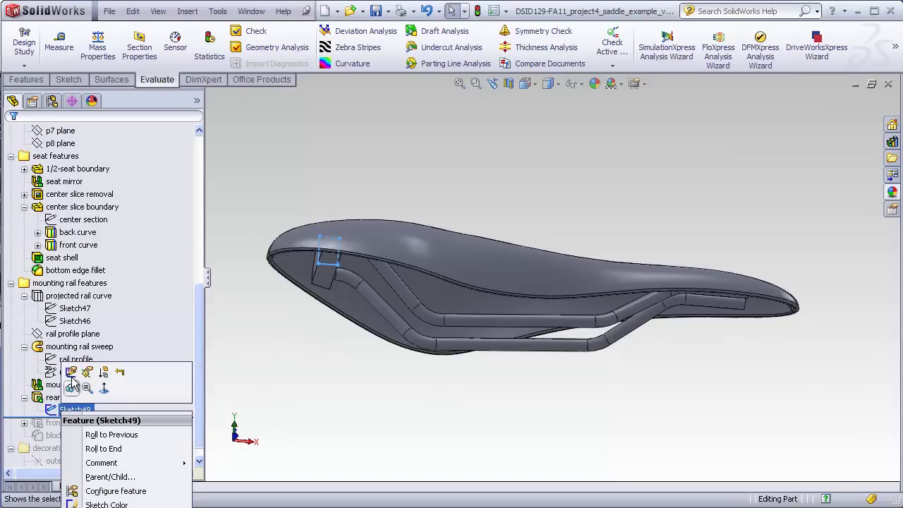
Switch Sketch49 to the Front view and tilt to an oblique angle to check the rectangle.
left_click(526, 83)
left_click(540, 115)
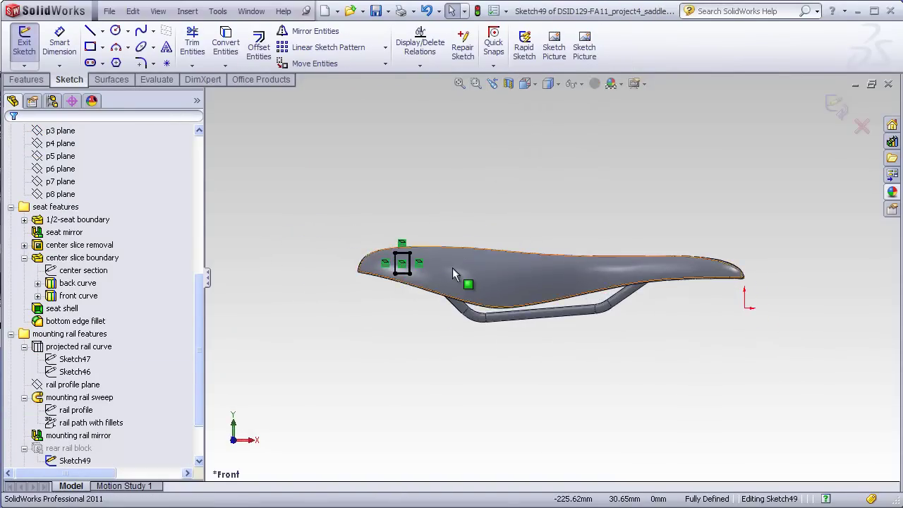
scroll(448, 268, "down", 5)
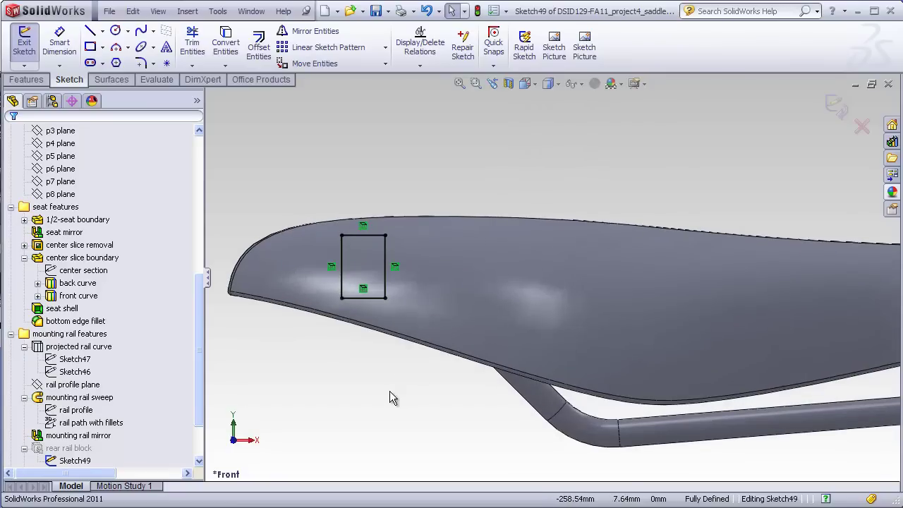
middle_click_drag(392, 397, 453, 224)
scroll(431, 266, "down", 3)
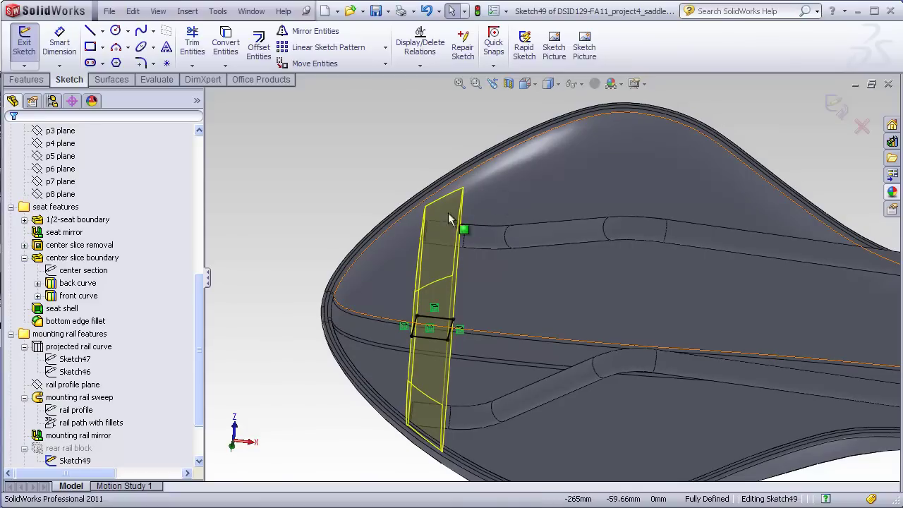
middle_click_drag(409, 239, 394, 374)
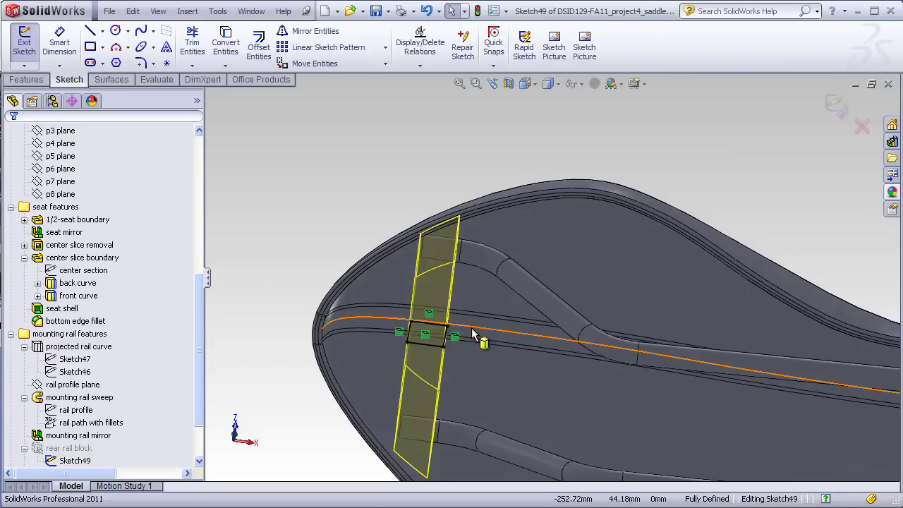
Orbit and zoom around the underside to check the rectangle against the rear rails.
mouse_move(473, 339)
middle_mouse_down()
mouse_move(465, 443)
mouse_move(451, 395)
mouse_move(461, 362)
mouse_move(426, 342)
middle_mouse_up()
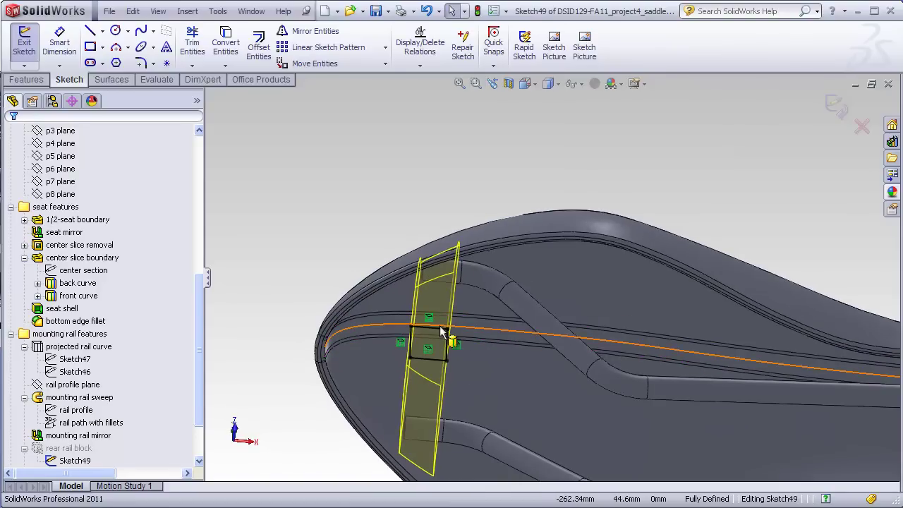
scroll(407, 334, "down", 3)
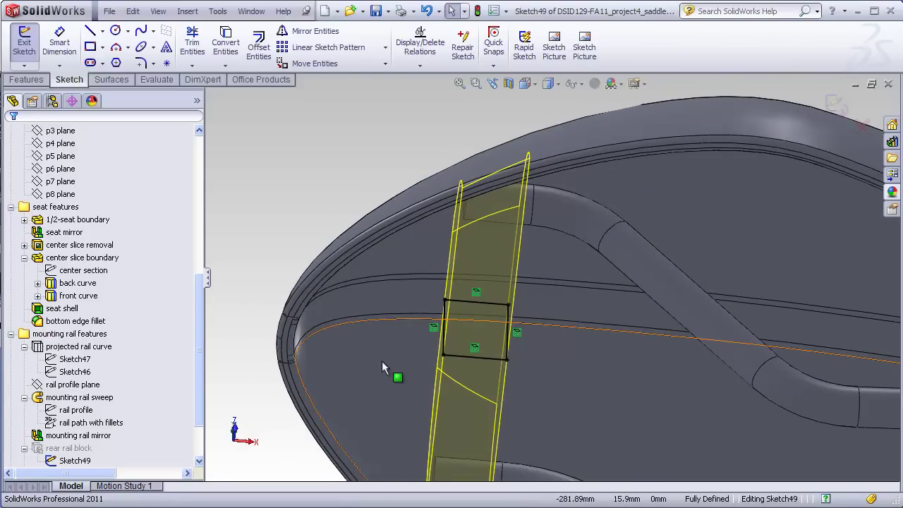
mouse_move(382, 360)
middle_mouse_down()
mouse_move(375, 362)
mouse_move(374, 346)
mouse_move(518, 366)
middle_mouse_up()
scroll(570, 326, "up", 3)
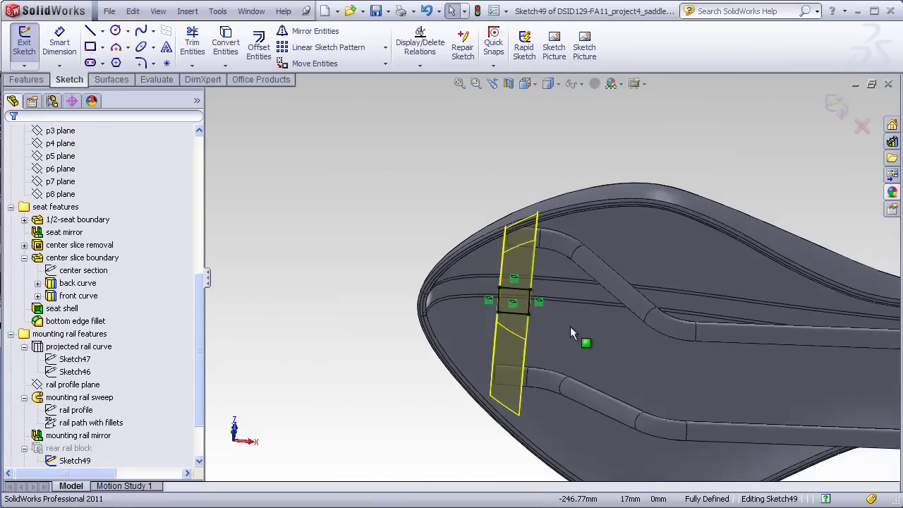
scroll(571, 332, "down", 2)
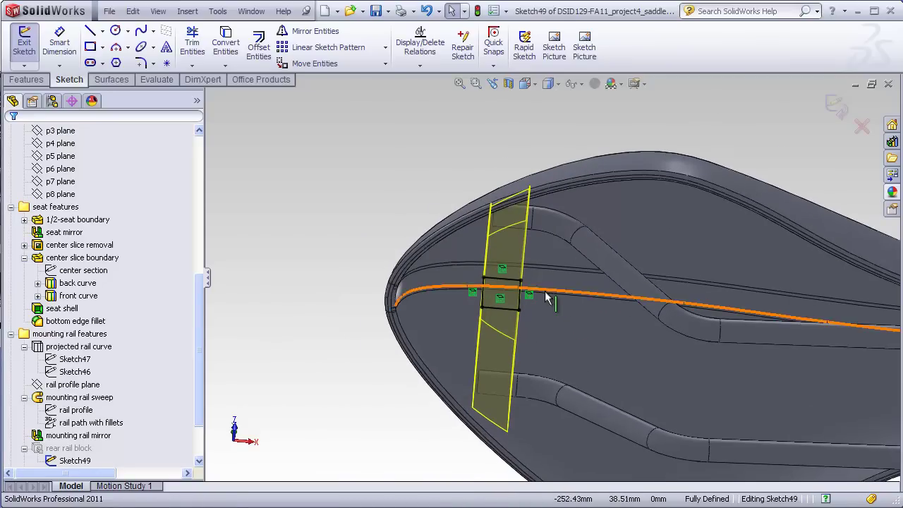
scroll(509, 281, "down", 2)
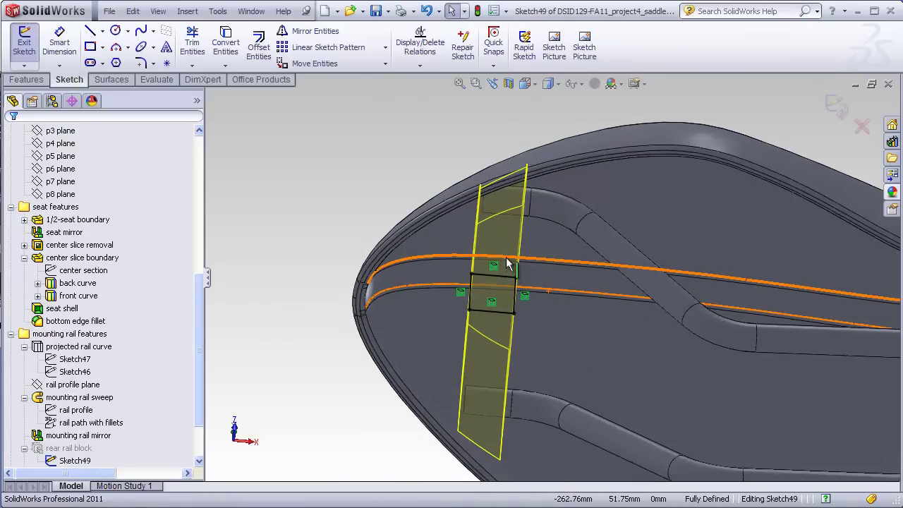
middle_click_drag(498, 274, 453, 301)
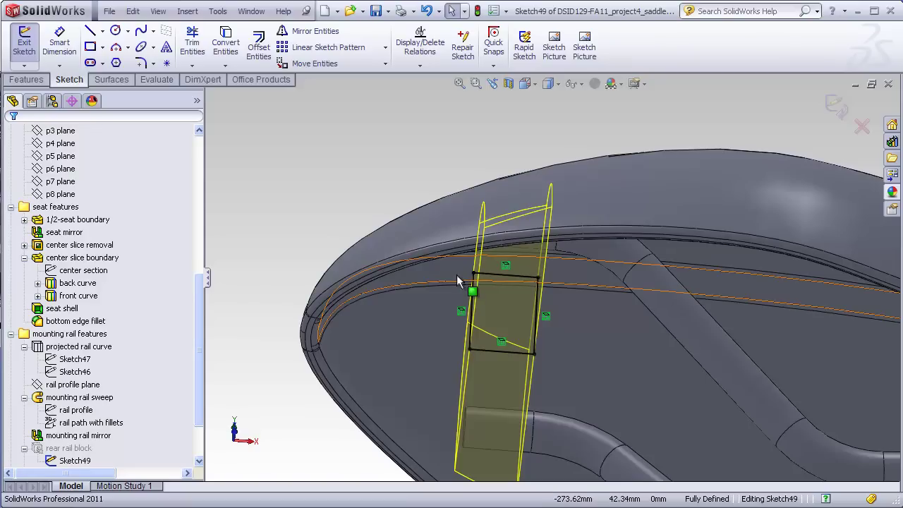
mouse_move(459, 312)
middle_mouse_down()
mouse_move(440, 336)
mouse_move(431, 376)
mouse_move(451, 316)
middle_mouse_up()
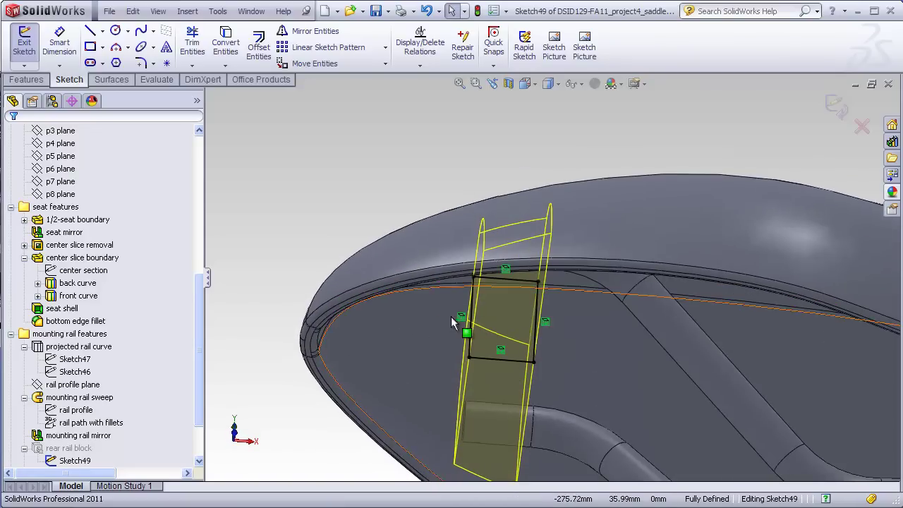
Return to the Front view and orbit between underside and seat top to view Sketch49's rear-rail rectangle.
left_click(530, 85)
left_click(540, 122)
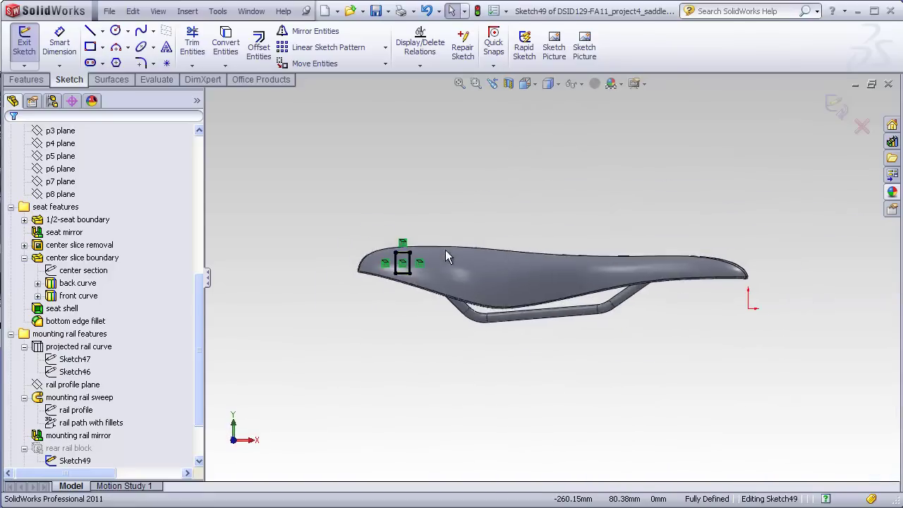
scroll(419, 277, "down", 4)
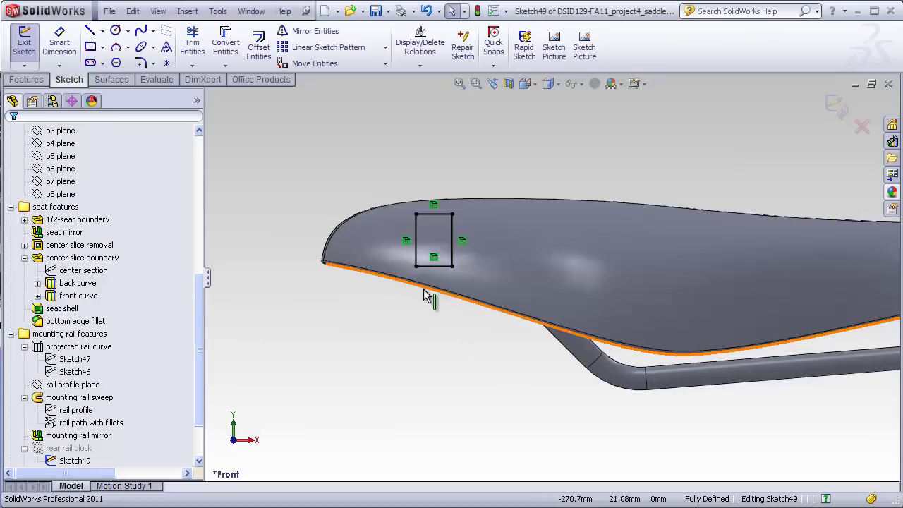
mouse_move(459, 342)
middle_mouse_down()
mouse_move(503, 431)
mouse_move(503, 373)
middle_mouse_up()
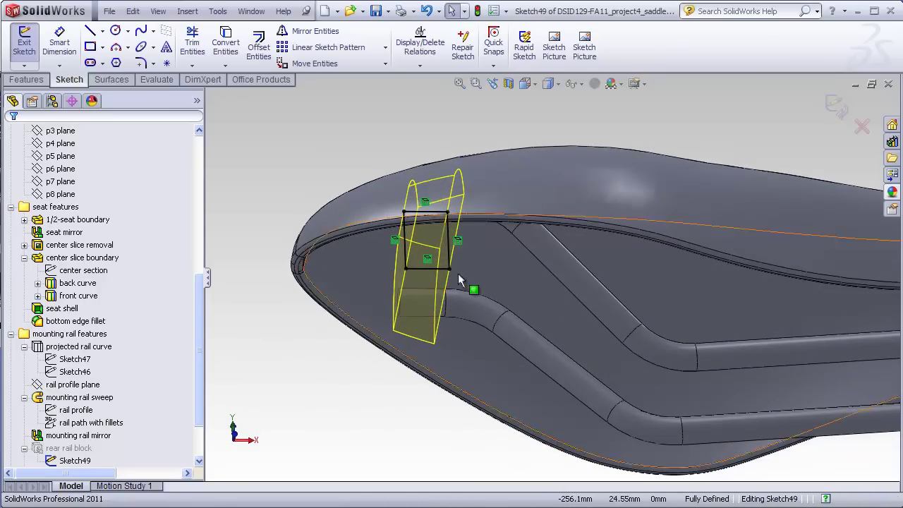
middle_click_drag(458, 281, 416, 343)
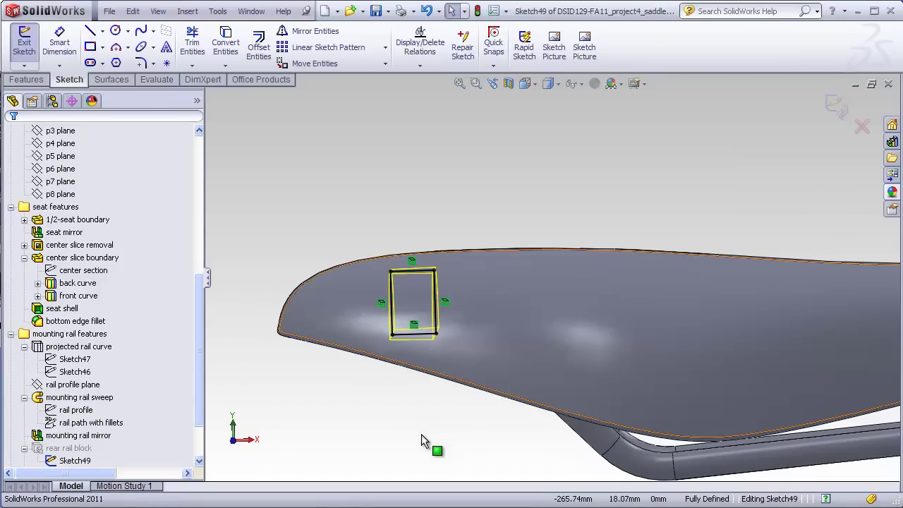
middle_click_drag(429, 375, 455, 390)
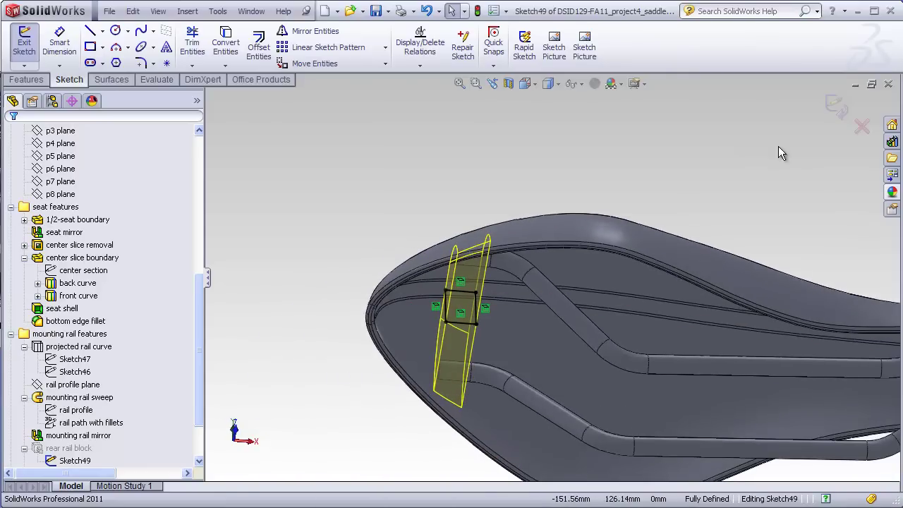
Exit Sketch49 to build the rear rail block and inspect its face.
left_click(837, 103)
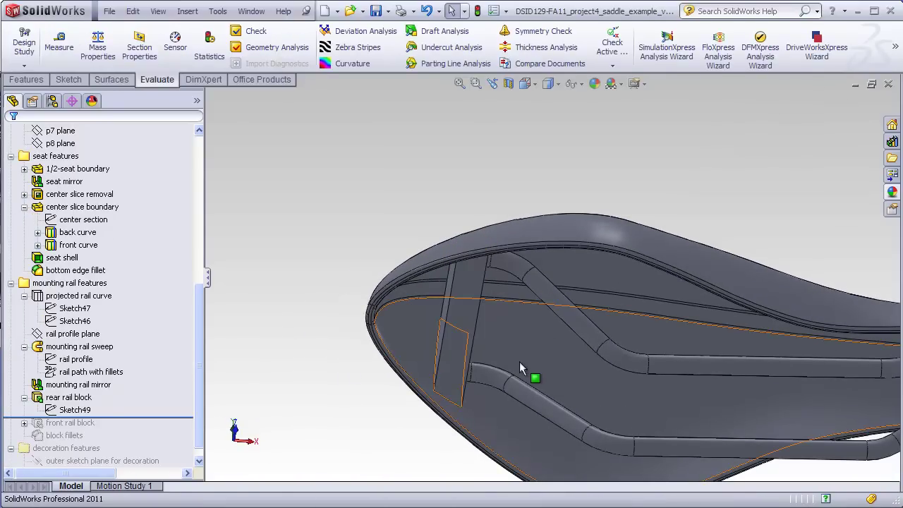
mouse_move(487, 342)
middle_mouse_down()
mouse_move(480, 312)
mouse_move(495, 259)
middle_mouse_up()
left_click(471, 240)
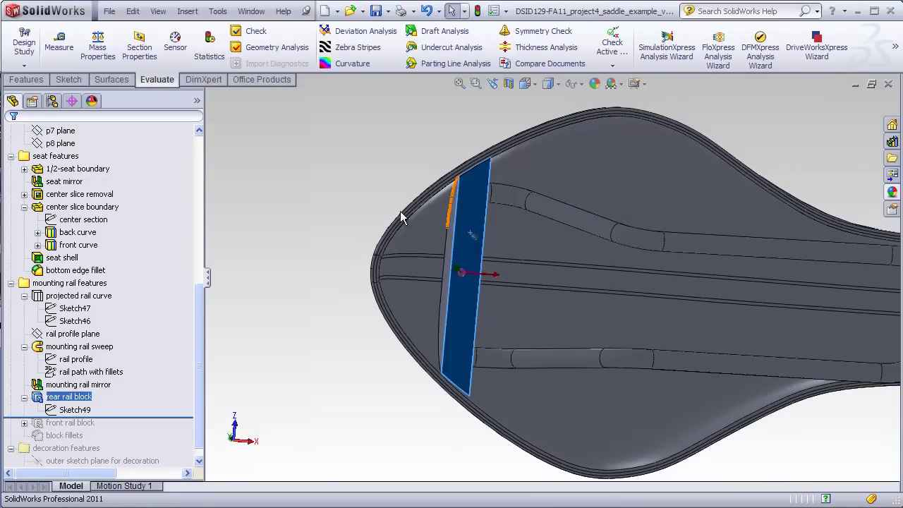
left_click(374, 191)
Roll the model back to before the rear rail block.
key("ctrl+1")
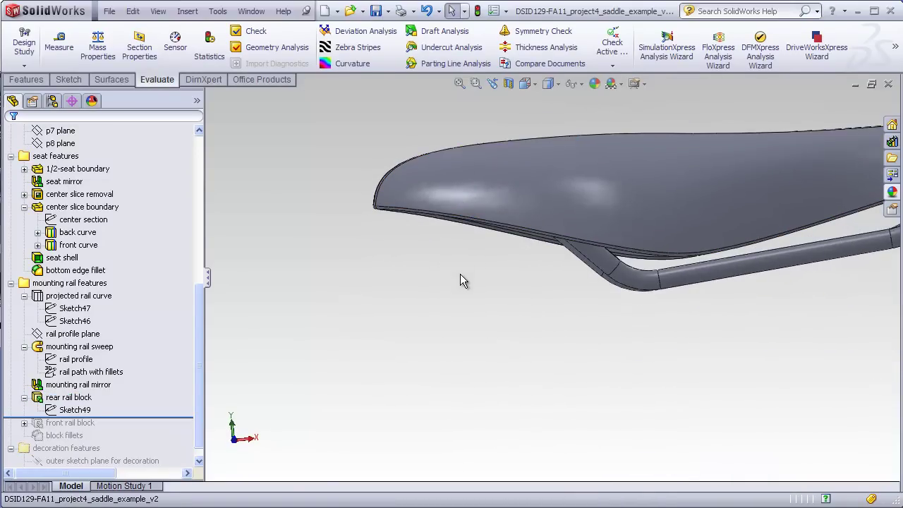
middle_click_drag(466, 304, 463, 195)
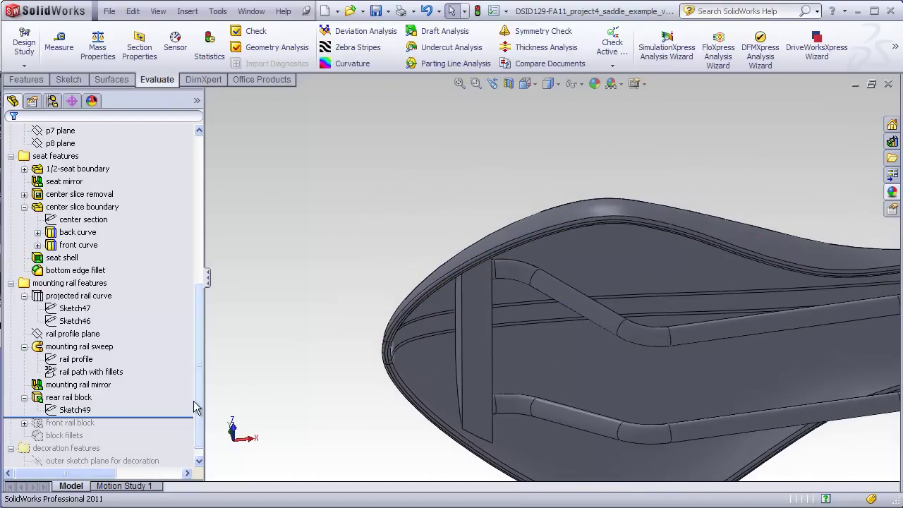
left_click_drag(188, 418, 189, 392)
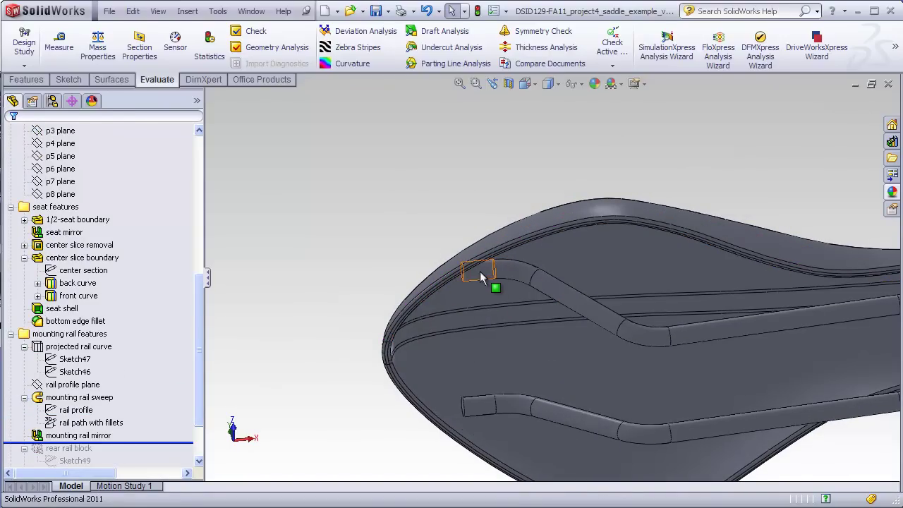
Move the rollback bar below Sketch49 to restore the rear rail block.
middle_click_drag(424, 205, 416, 335)
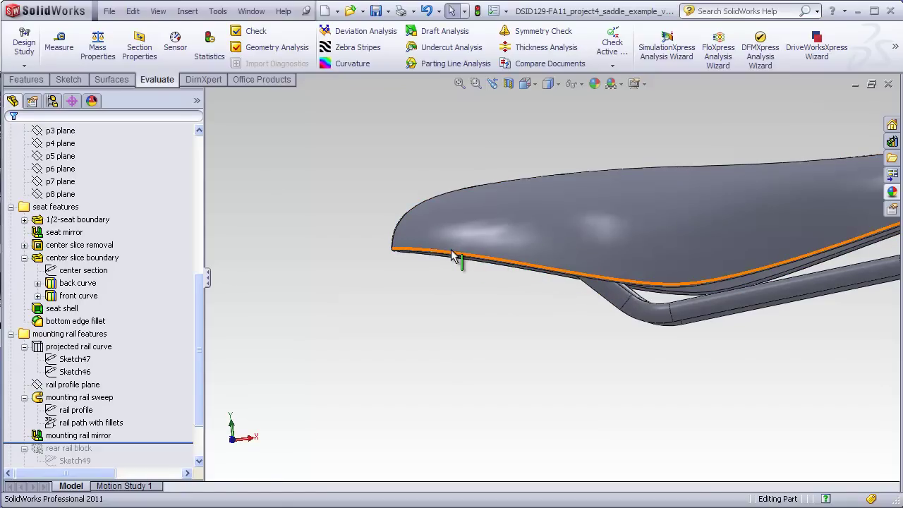
middle_click_drag(457, 297, 420, 141)
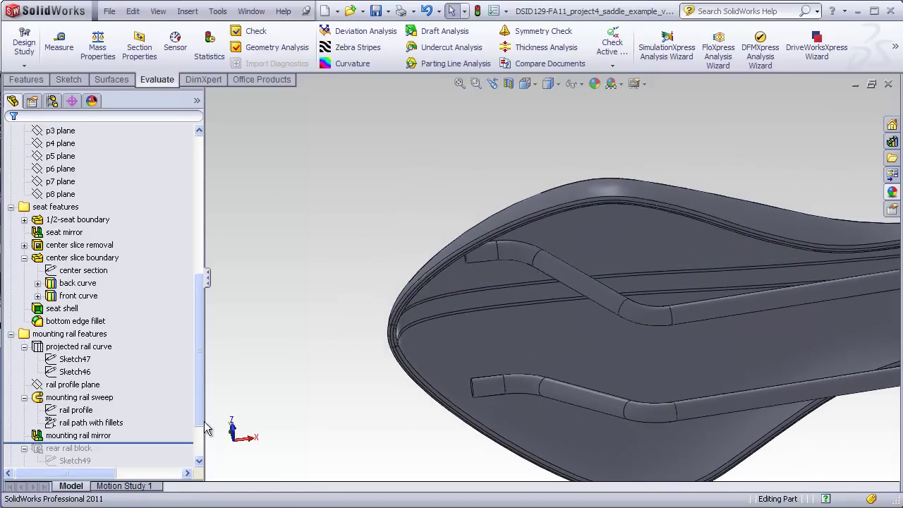
left_click_drag(198, 419, 198, 451)
mouse_move(162, 380)
left_mouse_down()
mouse_move(171, 376)
mouse_move(162, 404)
left_mouse_up()
Inspect the rear rail block's rail edge and saddle faces, ending in the bottom view.
middle_click_drag(317, 394, 314, 306)
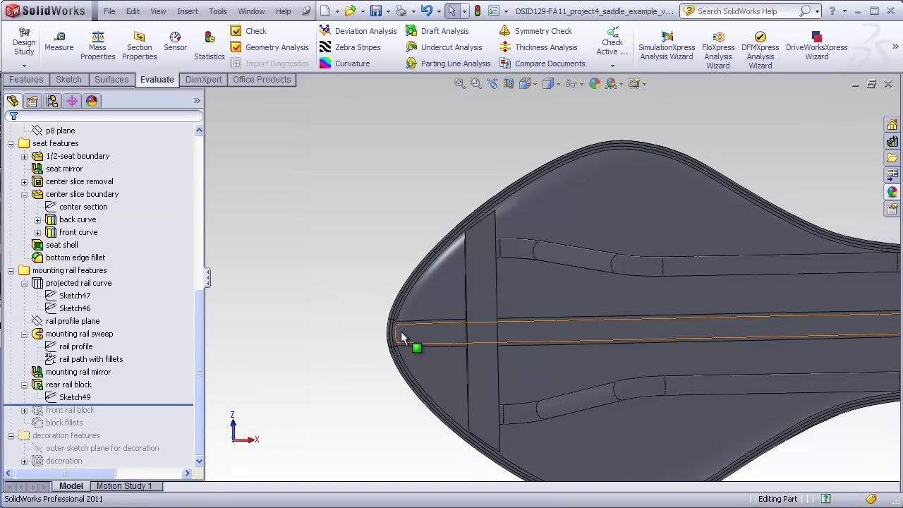
left_click(444, 330)
scroll(423, 349, "down", 2)
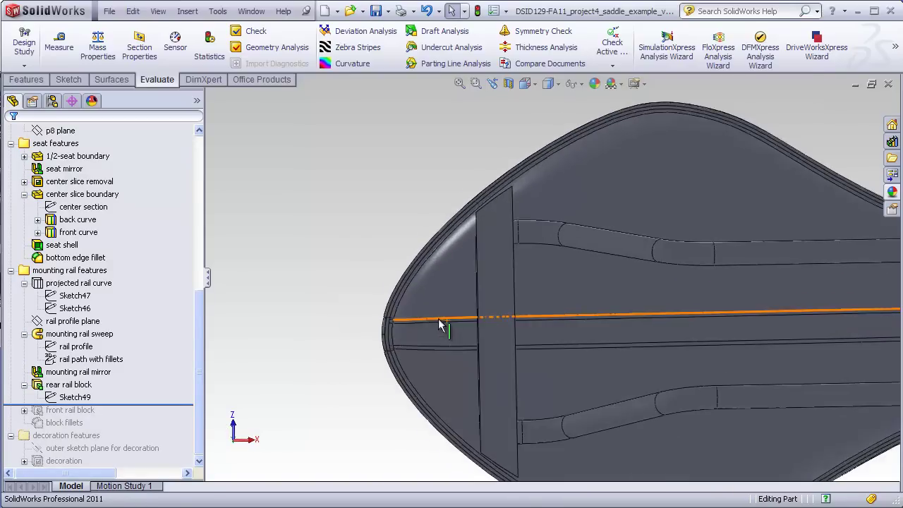
scroll(433, 338, "down", 3)
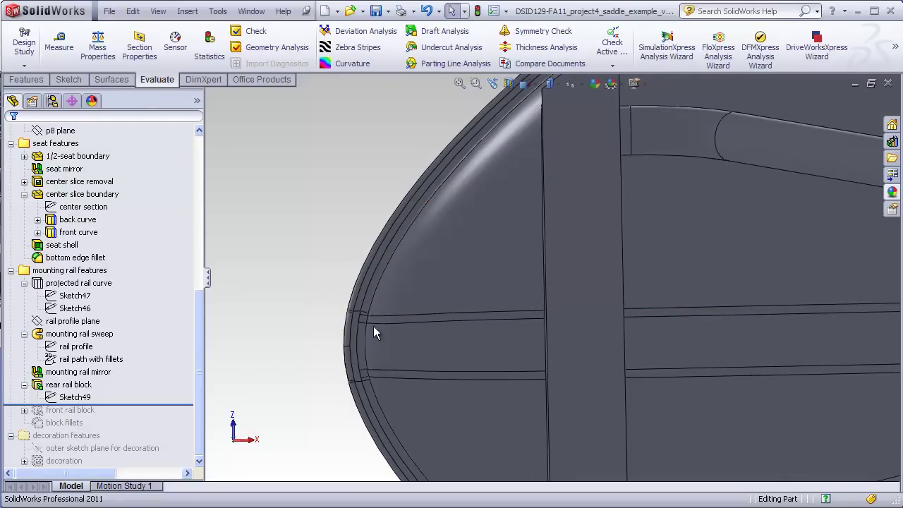
middle_click_drag(369, 312, 381, 367)
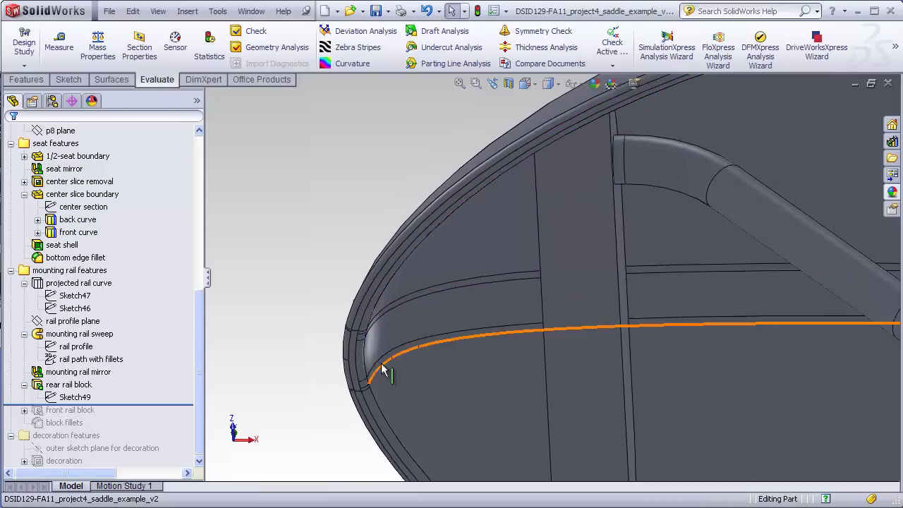
left_click(423, 282)
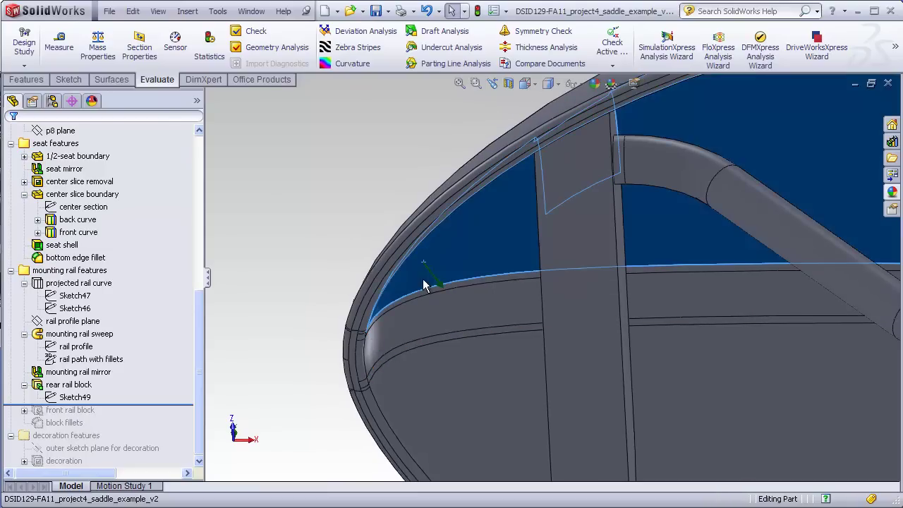
left_click(437, 321)
left_click(425, 264)
left_click(385, 203)
key("ctrl+6")
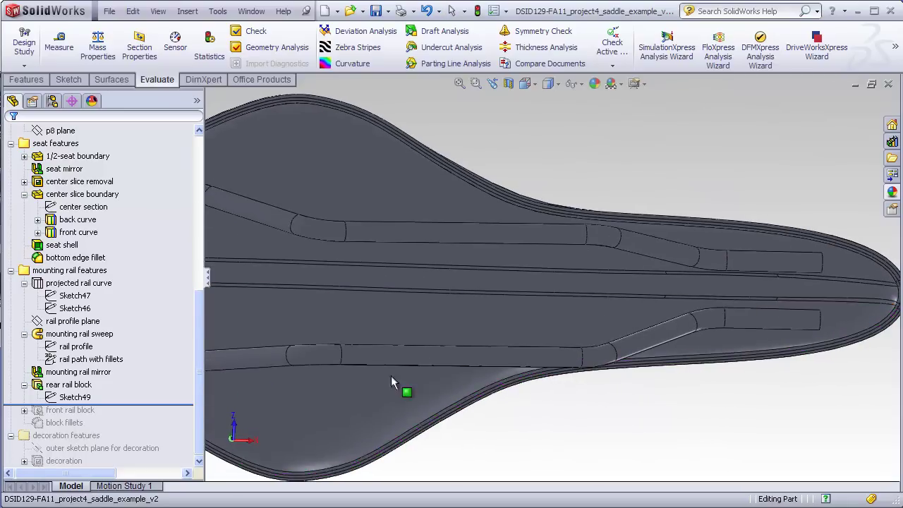
Roll forward to include the front rail block.
left_click_drag(152, 406, 147, 417)
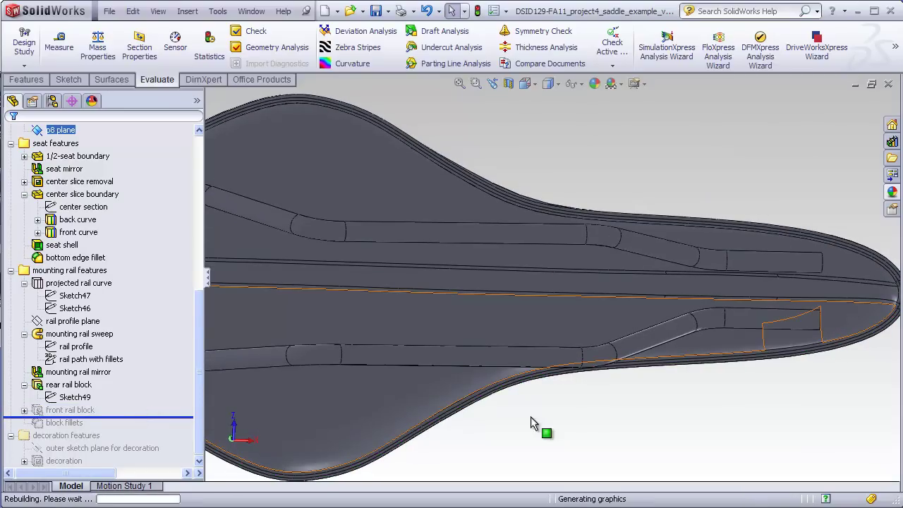
middle_click_drag(585, 377, 834, 300)
scroll(834, 300, "down", 3)
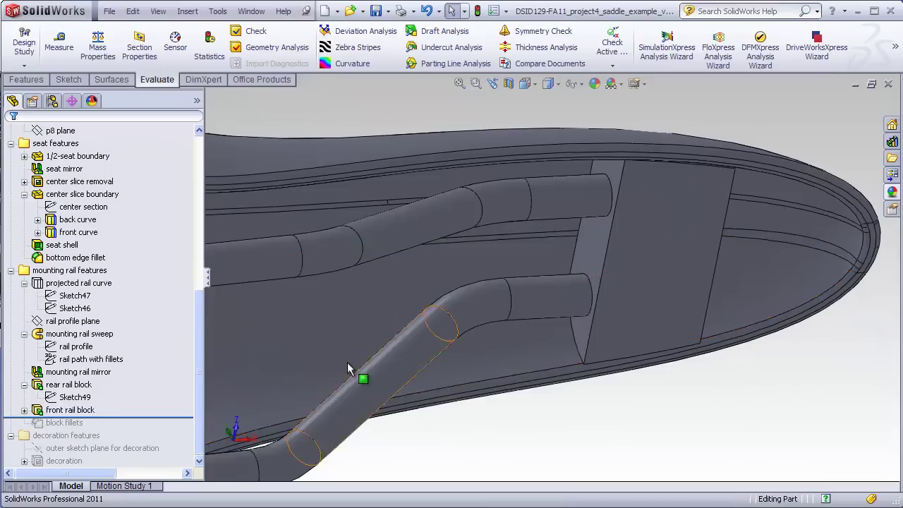
Roll forward past 'block fillets' and orbit to inspect the rounded rail blocks.
left_click_drag(149, 417, 149, 429)
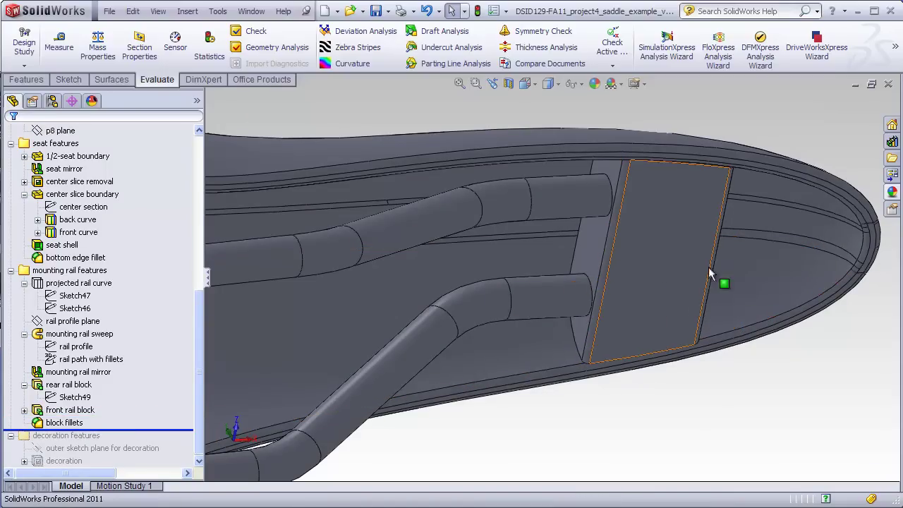
scroll(666, 263, "up", 3)
middle_click_drag(667, 264, 574, 318)
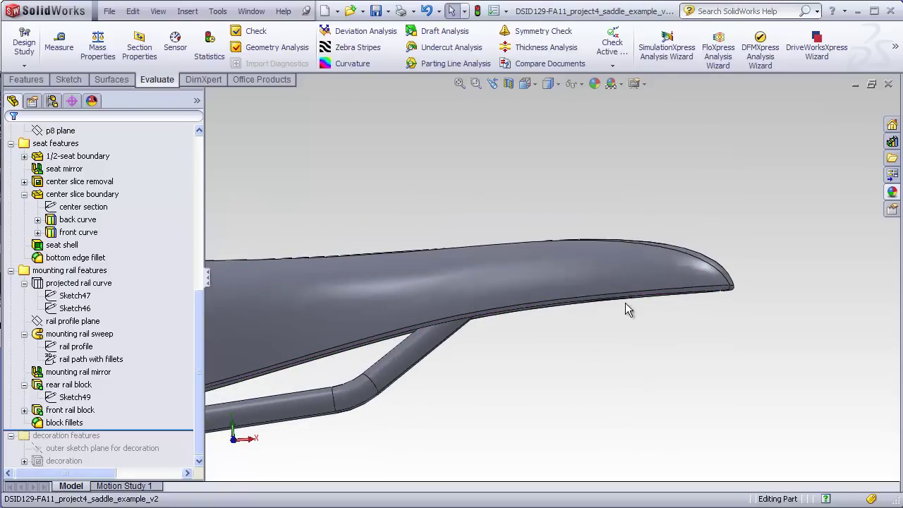
mouse_move(594, 383)
middle_mouse_down()
mouse_move(591, 308)
mouse_move(581, 388)
middle_mouse_up()
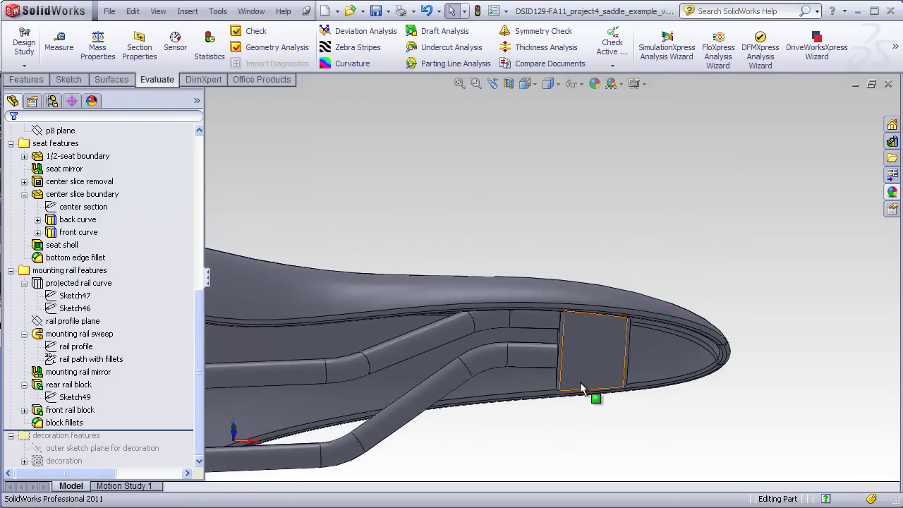
scroll(579, 387, "down", 2)
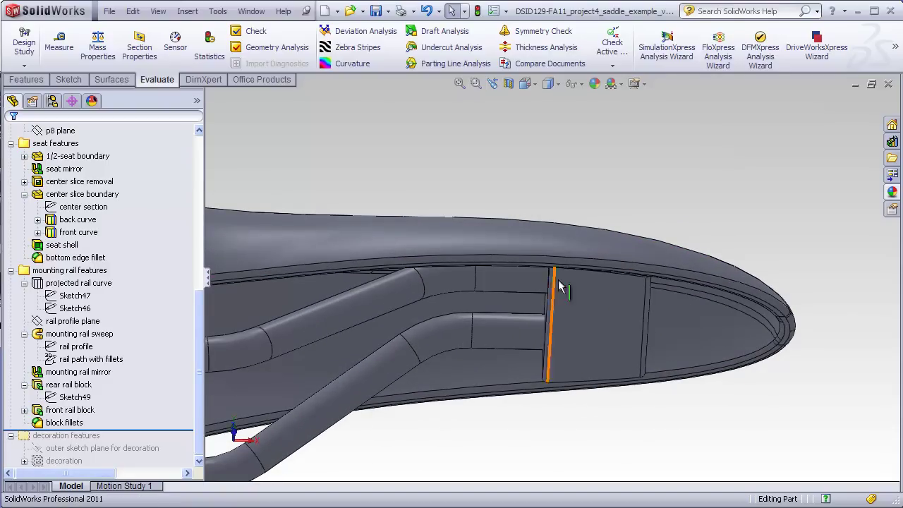
middle_click_drag(615, 285, 584, 325)
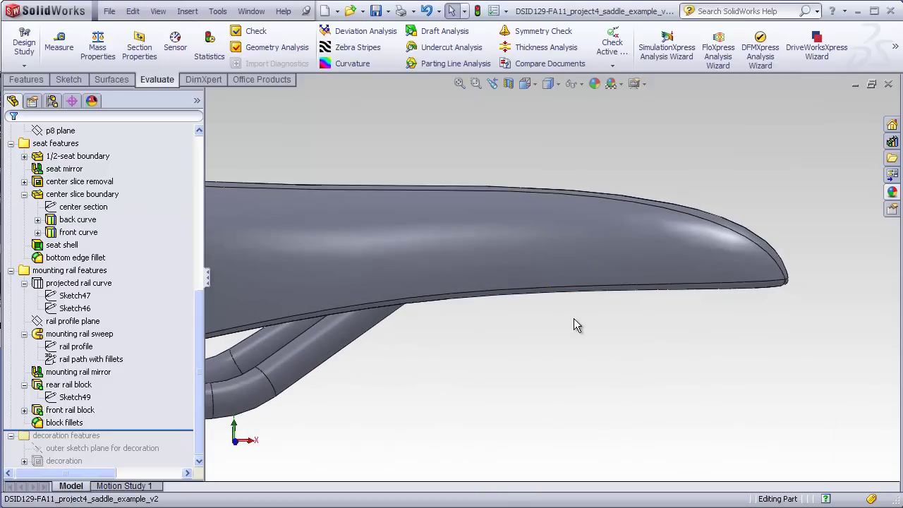
Switch to isometric and roll forward to include the outer sketch plane for decoration.
key("ctrl+7")
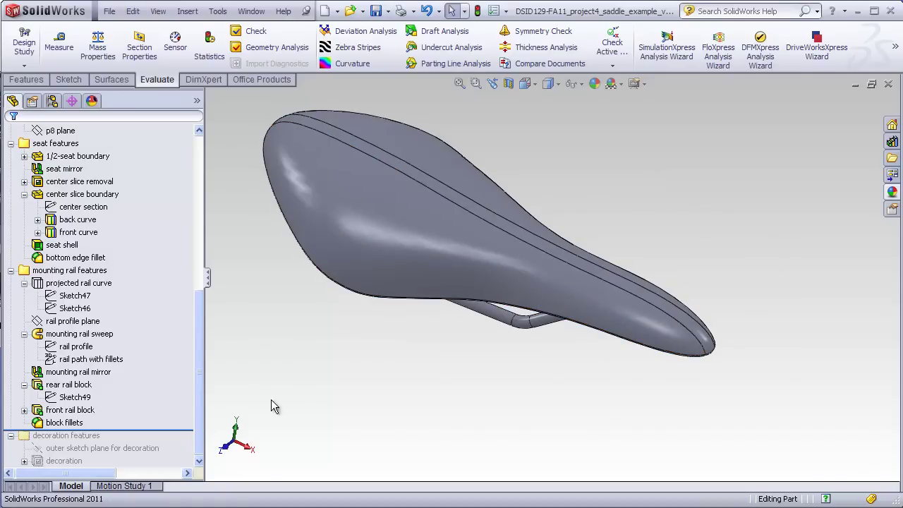
left_click_drag(192, 431, 192, 454)
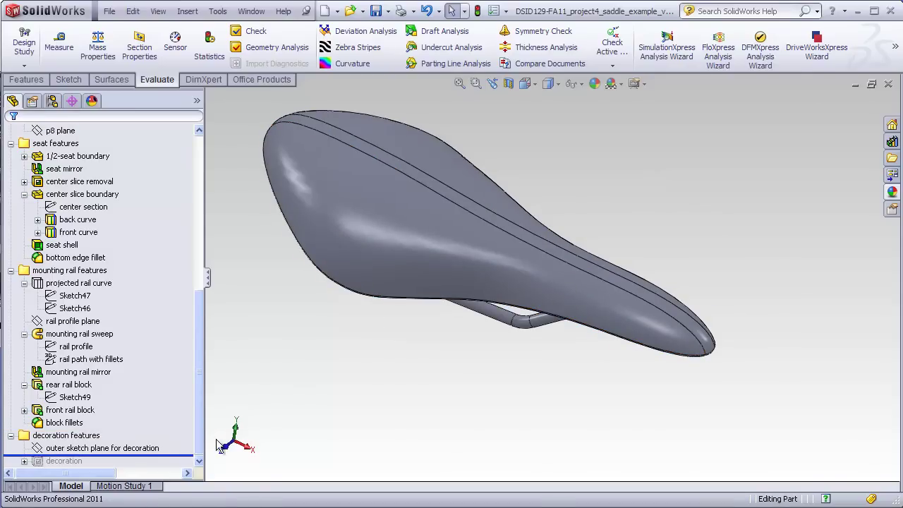
left_click(119, 448)
Orbit around the decoration plane, then roll forward to add the decoration text cut.
mouse_move(414, 435)
middle_mouse_down()
mouse_move(358, 428)
mouse_move(351, 374)
middle_mouse_up()
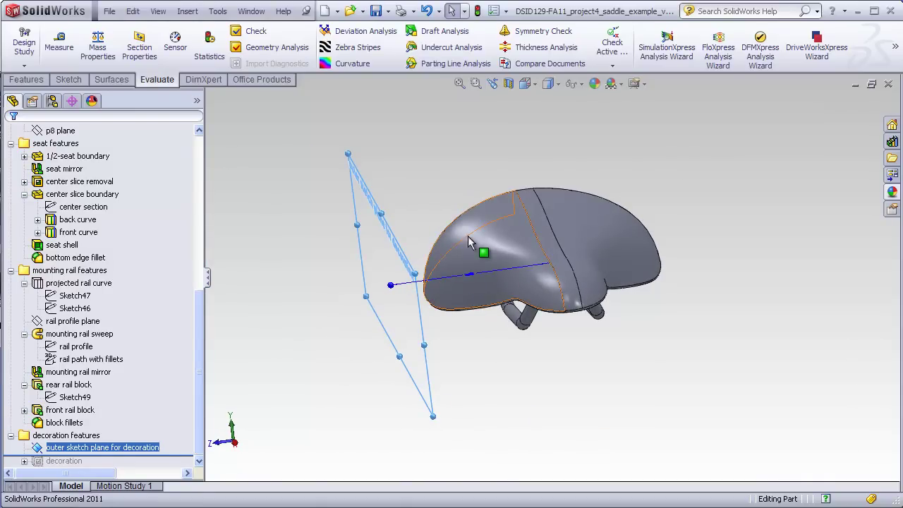
middle_click_drag(471, 242, 419, 272)
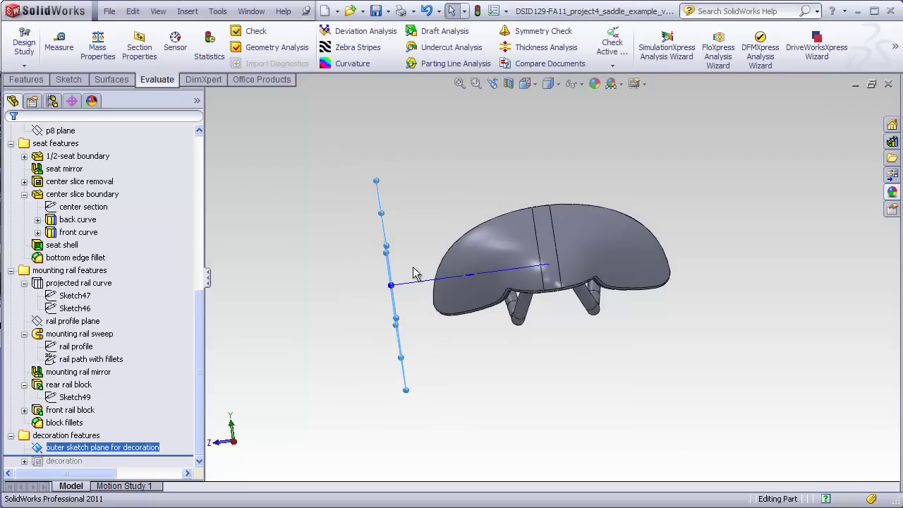
mouse_move(420, 317)
middle_mouse_down()
mouse_move(677, 310)
mouse_move(648, 286)
mouse_move(553, 279)
middle_mouse_up()
left_click_drag(184, 456, 185, 469)
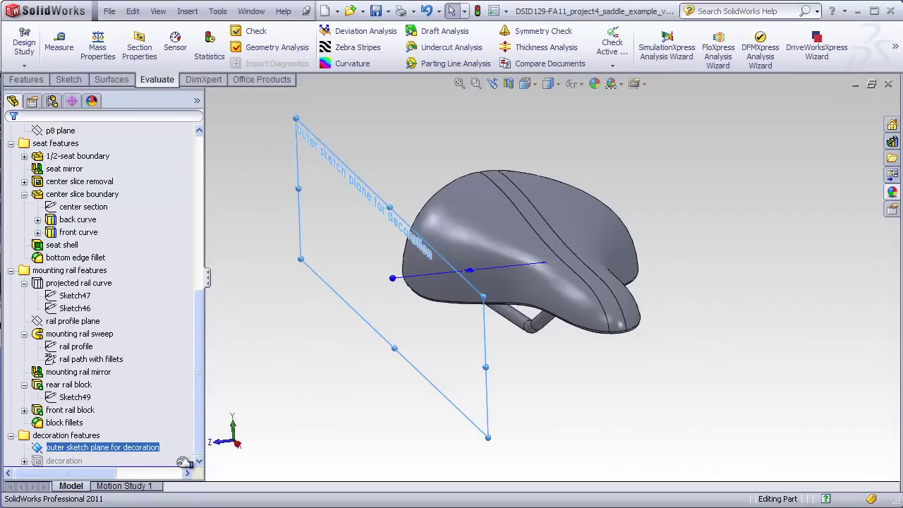
Edit Sketch48 under decoration and orbit to view the DSID129-FA11 text.
left_click(81, 460)
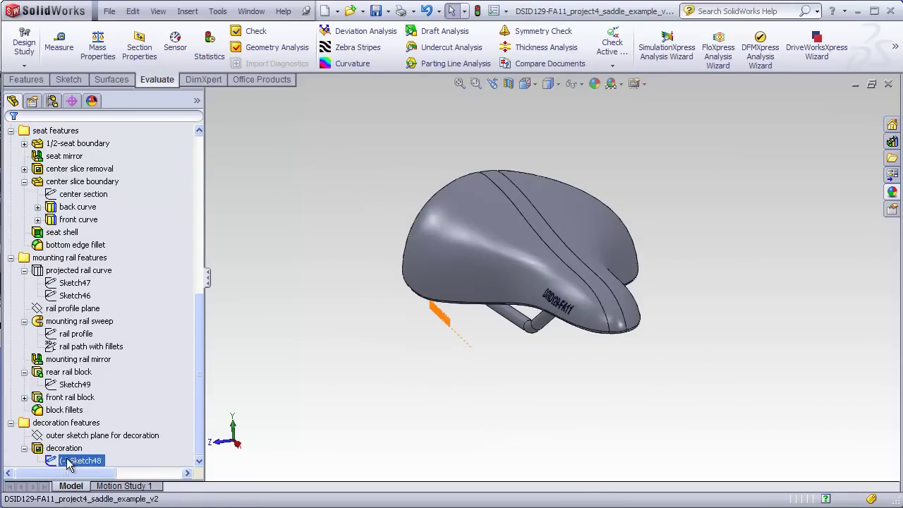
right_click(81, 460)
left_click(81, 418)
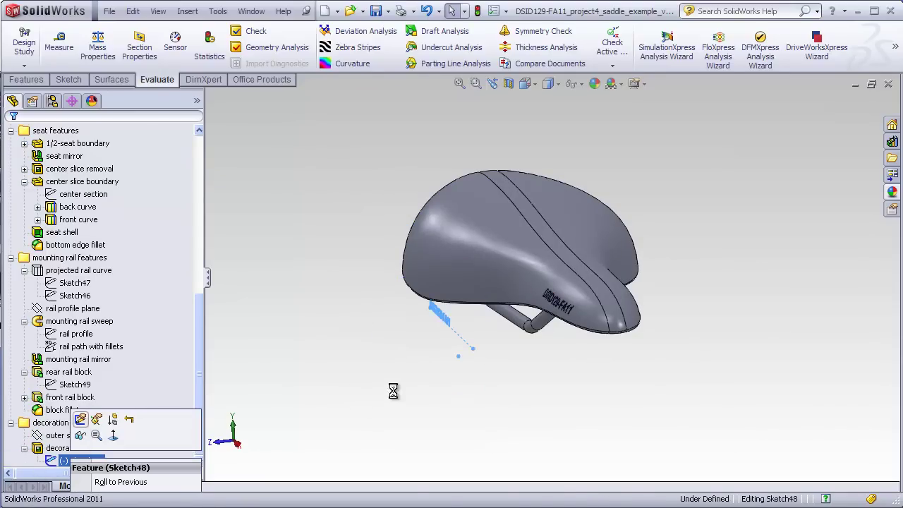
scroll(705, 299, "down", 3)
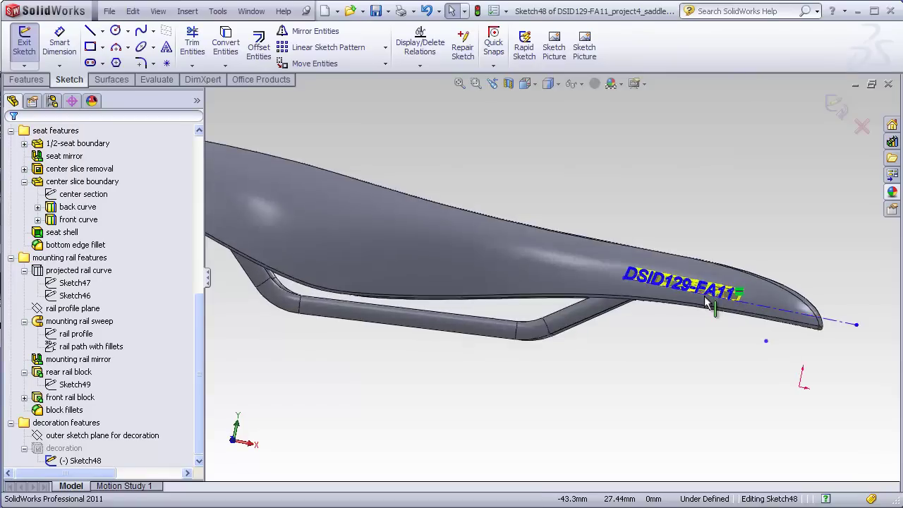
scroll(709, 303, "down", 3)
middle_click_drag(713, 226, 709, 218)
scroll(670, 254, "up", 3)
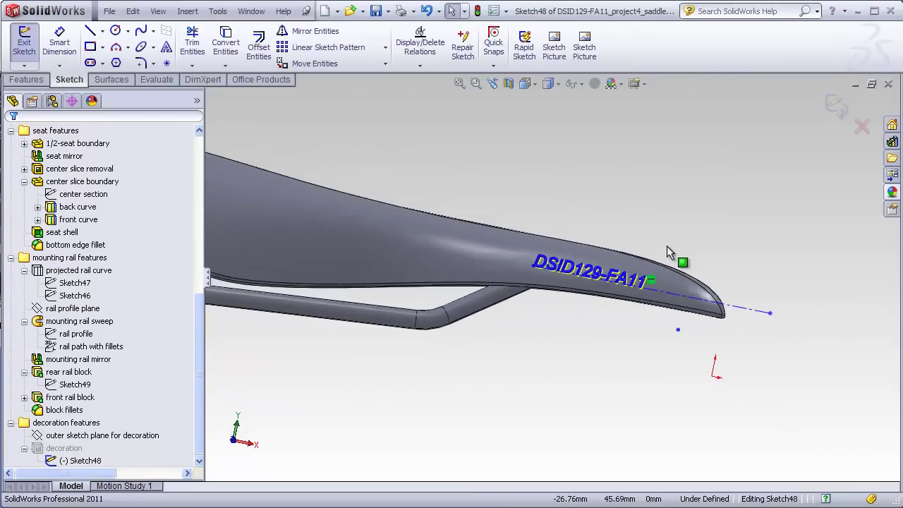
middle_click_drag(670, 254, 536, 324)
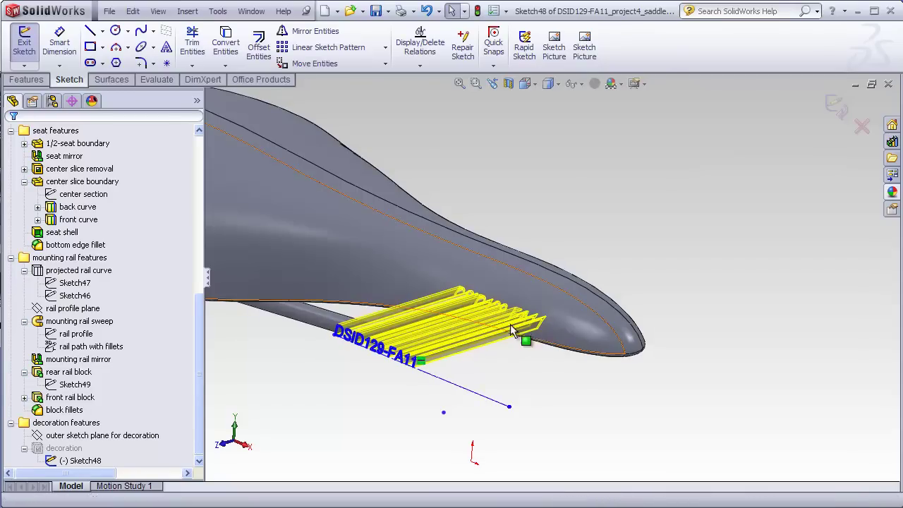
scroll(512, 300, "down", 2)
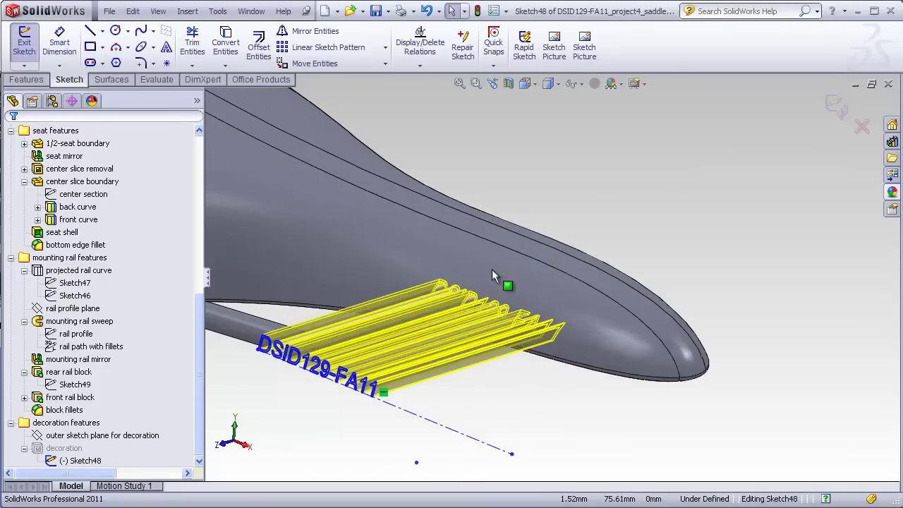
Exit the text sketch and bring up the decoration feature's context menu.
left_click(834, 106)
left_click(65, 447)
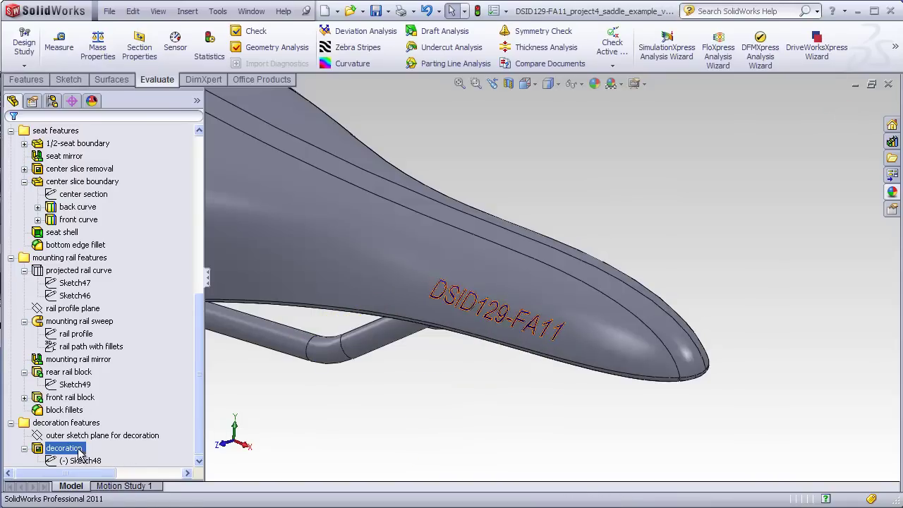
right_click(70, 448)
Edit the decoration cut and orbit to inspect its preview on the saddle nose.
left_click(103, 394)
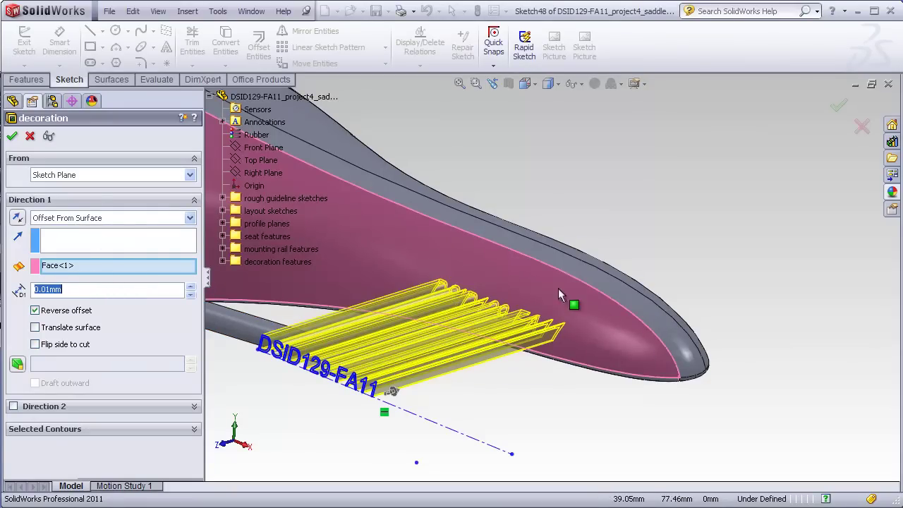
middle_click_drag(560, 376, 579, 324)
scroll(573, 316, "down", 3)
scroll(573, 317, "down", 2)
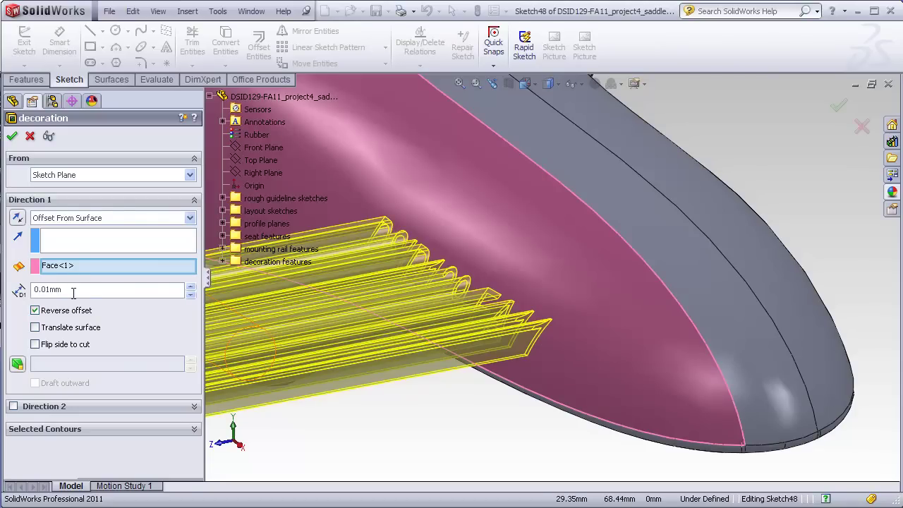
mouse_move(474, 437)
middle_mouse_down()
mouse_move(469, 415)
mouse_move(462, 448)
middle_mouse_up()
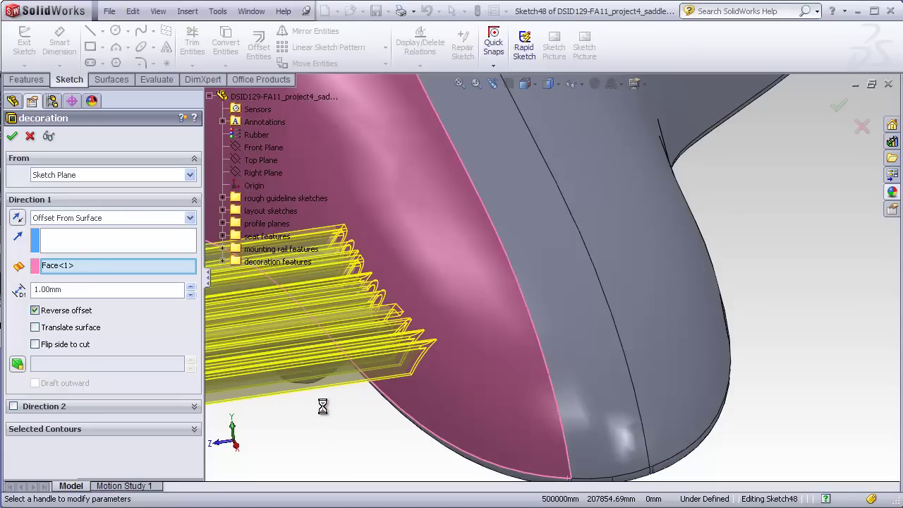
middle_click_drag(343, 419, 217, 382)
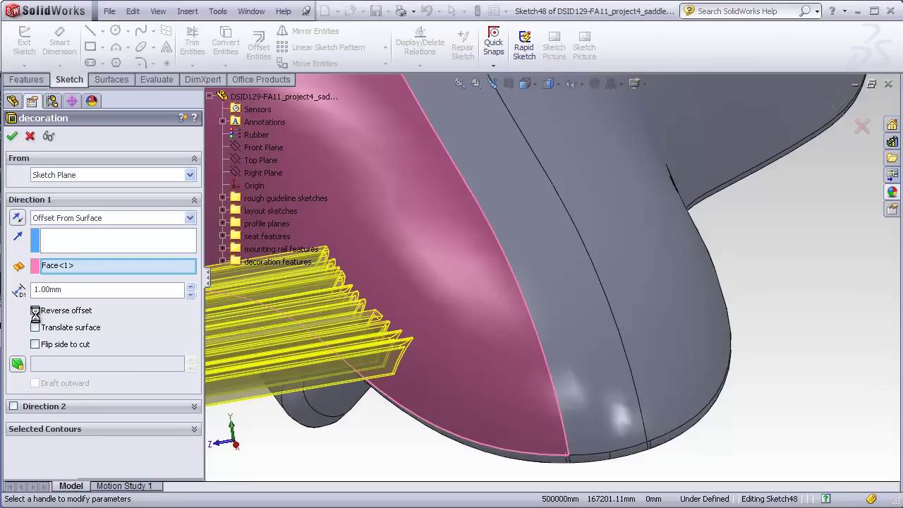
Reverse the offset, set the distance to 0.01mm from Face<1>, and apply the cut.
left_click(35, 311)
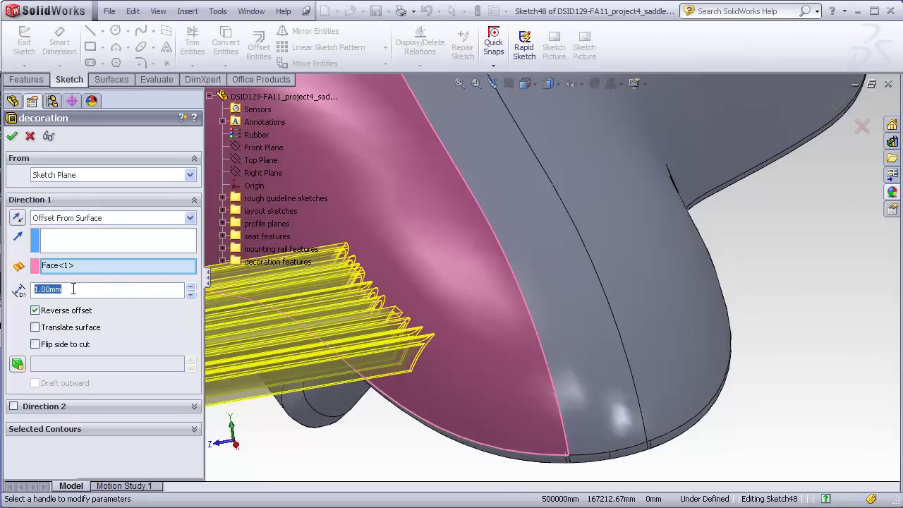
type(".01")
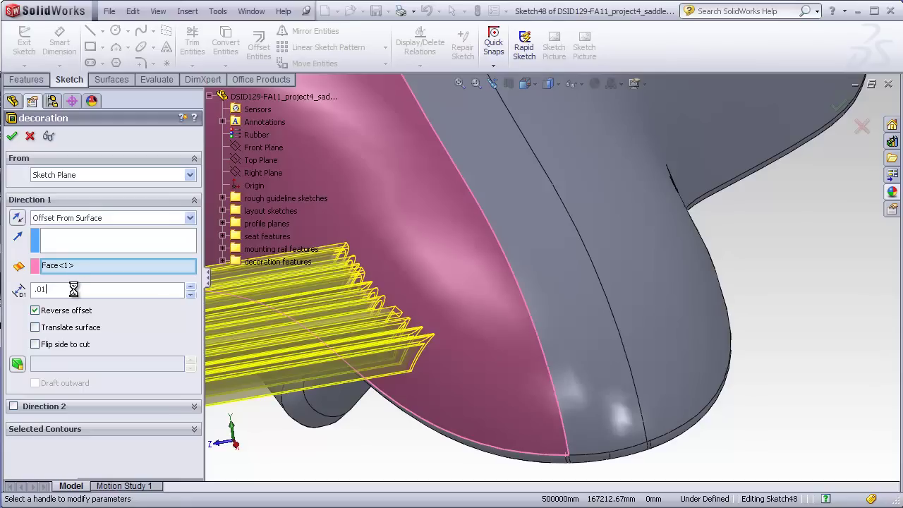
key("Return")
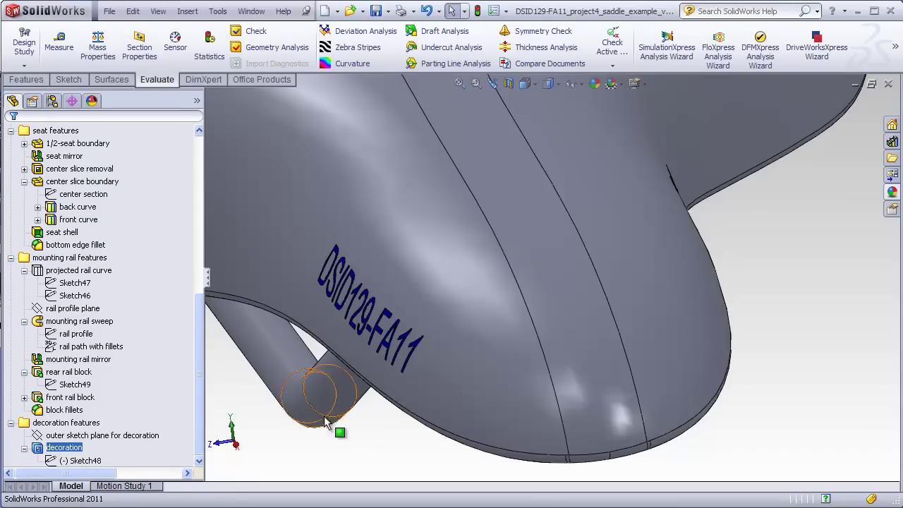
From the decoration feature's context menu, open Appearances for the decoration feature only.
left_click(394, 428)
mouse_move(394, 428)
middle_mouse_down()
mouse_move(442, 428)
mouse_move(430, 423)
middle_mouse_up()
left_click(166, 436)
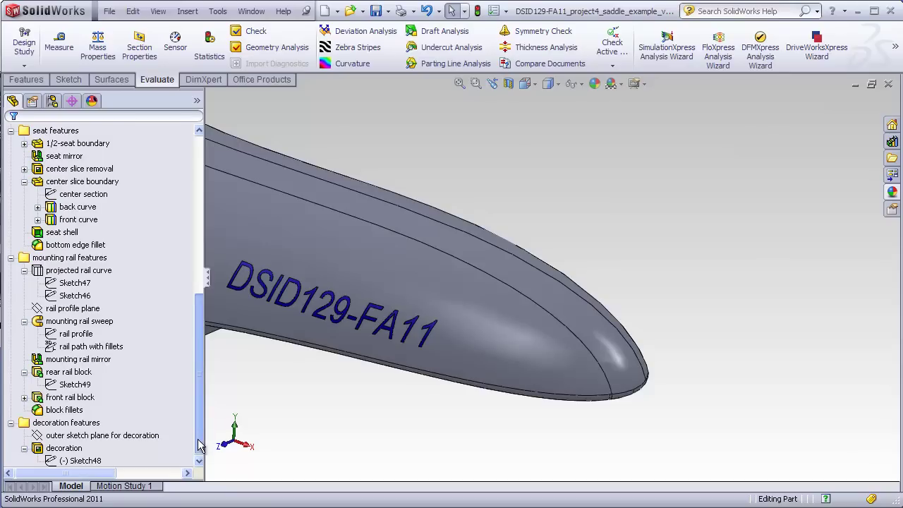
right_click(71, 448)
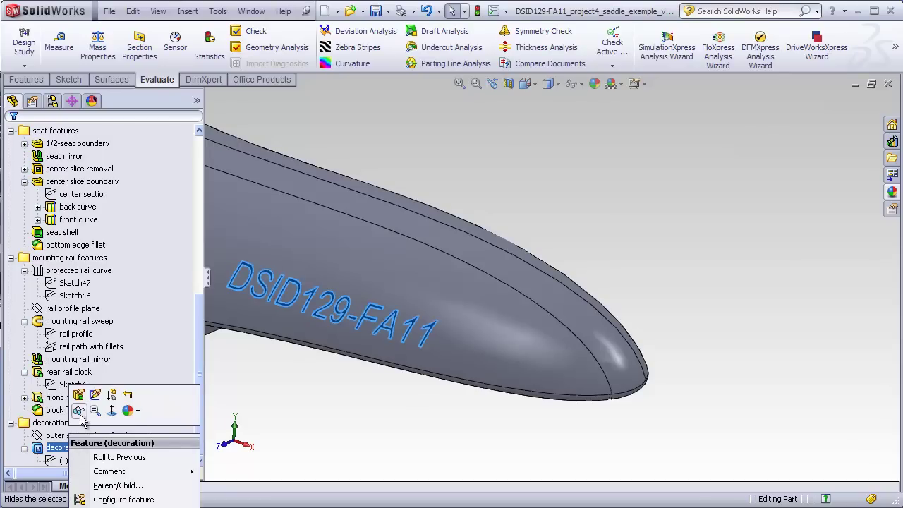
left_click(130, 416)
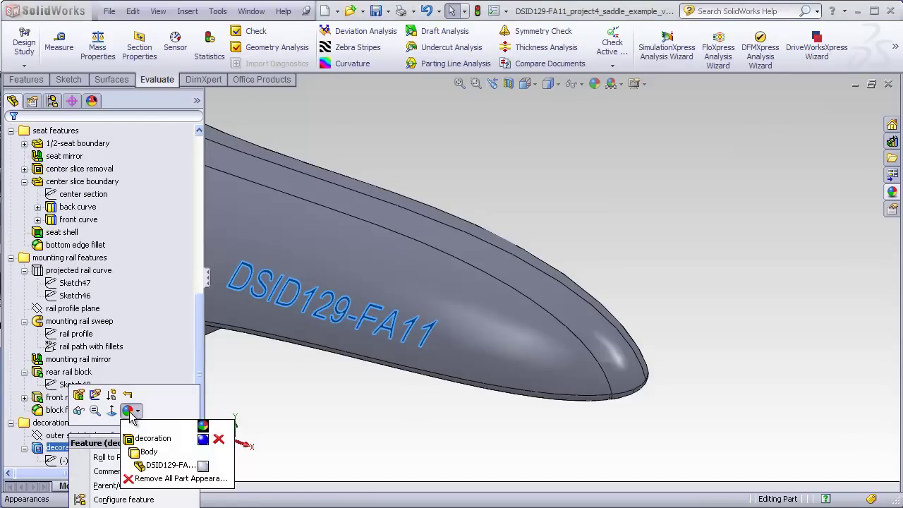
left_click(153, 438)
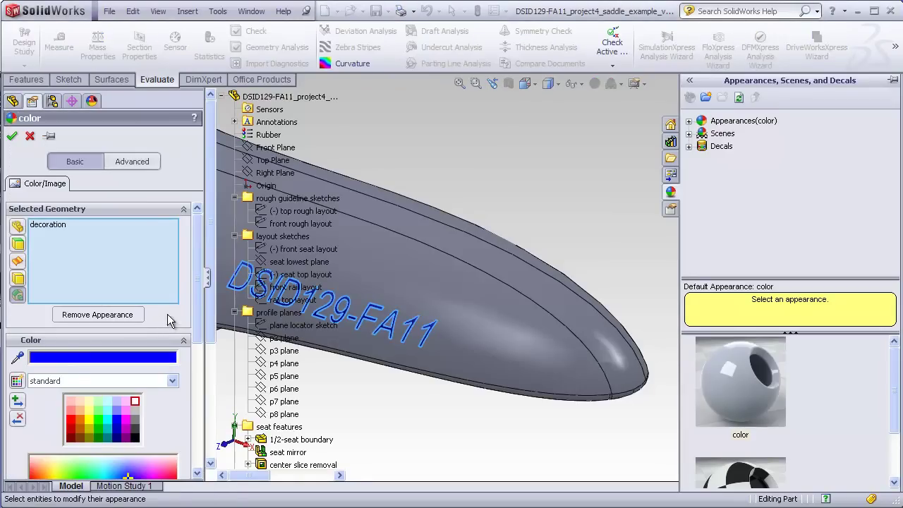
scroll(197, 324, "down", 3)
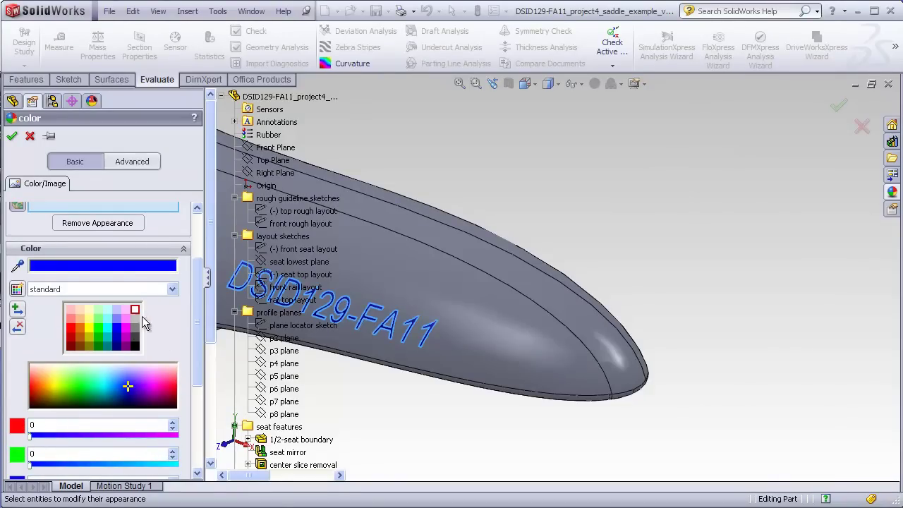
Apply a teal color to the decoration and zoom in on the DSID129-FA11 lettering.
left_click(105, 327)
left_click(12, 136)
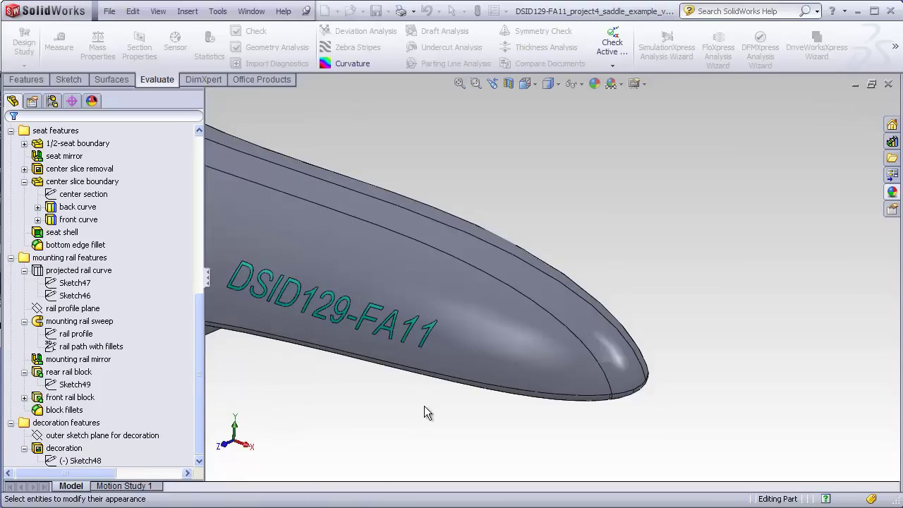
scroll(436, 346, "up", 3)
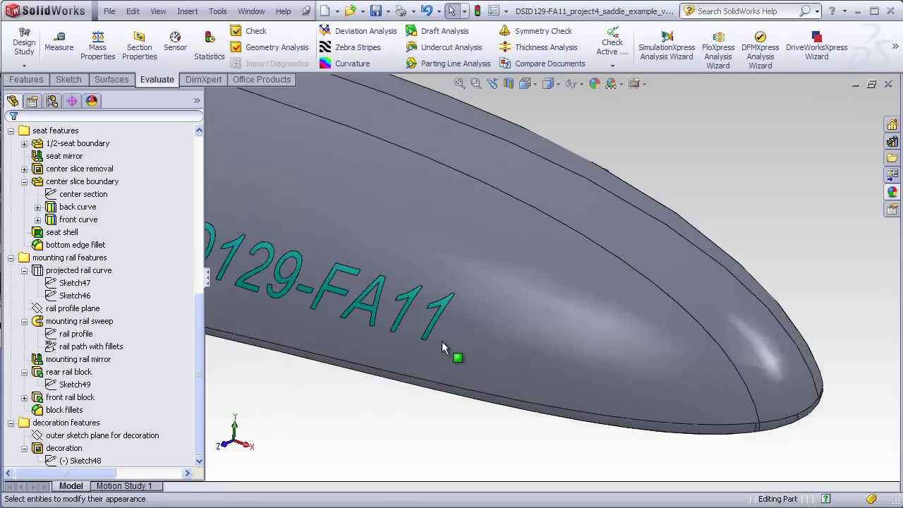
scroll(441, 341, "up", 2)
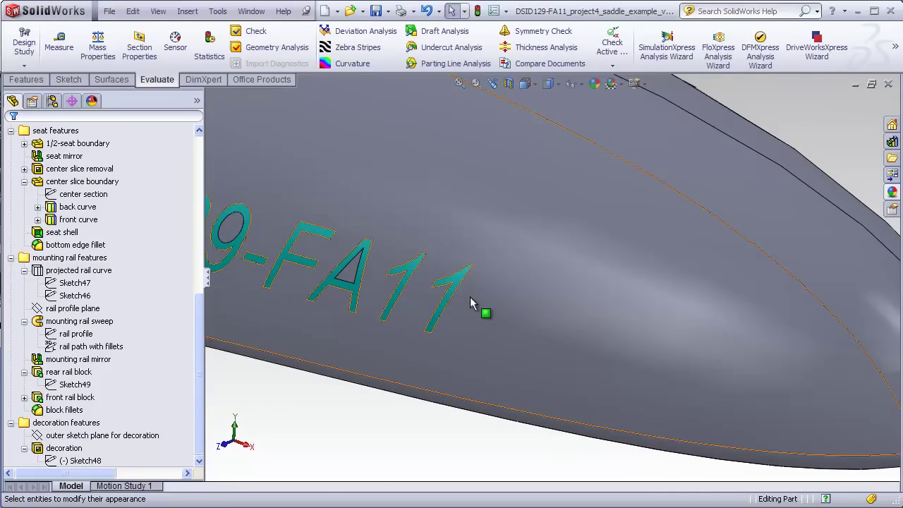
scroll(471, 302, "up", 3)
middle_click_drag(474, 301, 487, 260)
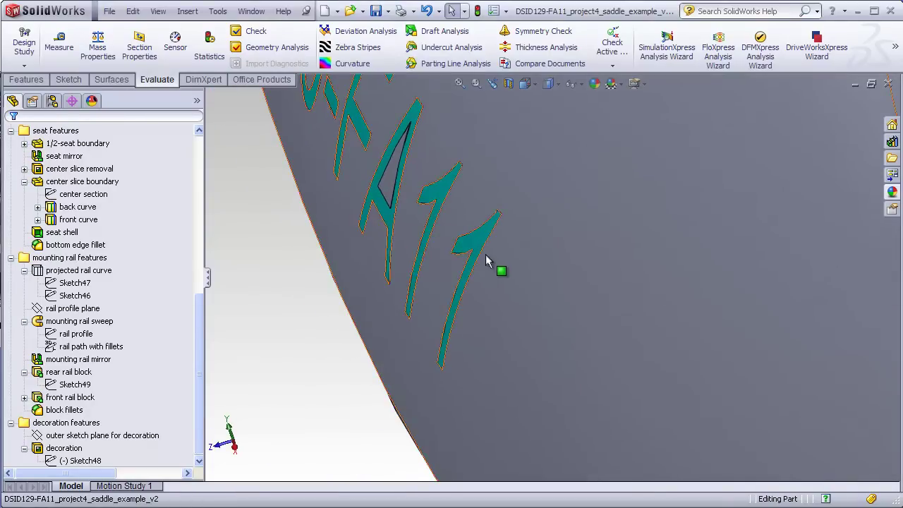
scroll(488, 258, "up", 2)
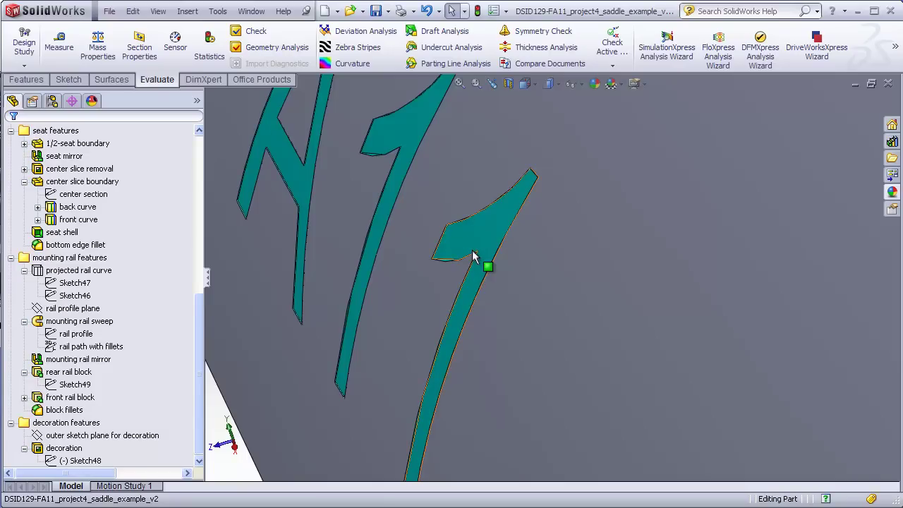
scroll(573, 379, "down", 5)
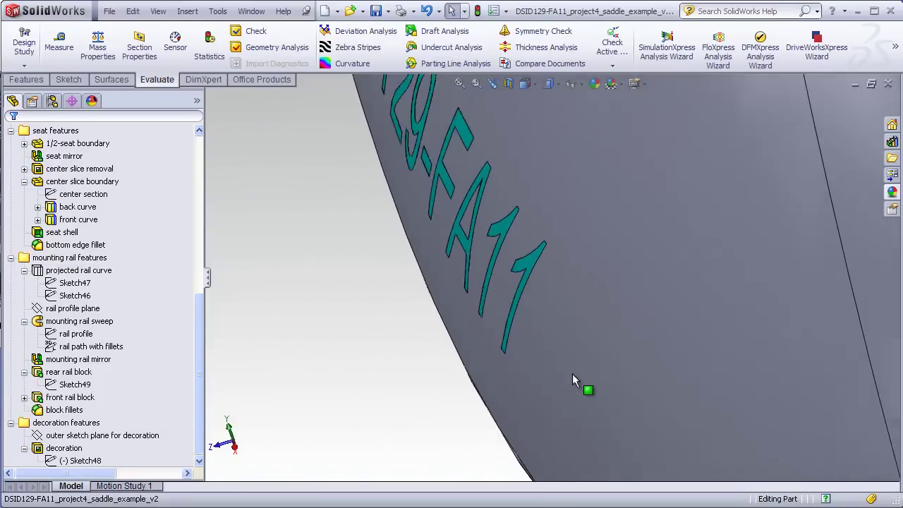
middle_click_drag(572, 373, 569, 286)
Fit the whole saddle in view, orbit it to a side view, and scroll the feature tree.
left_click(460, 84)
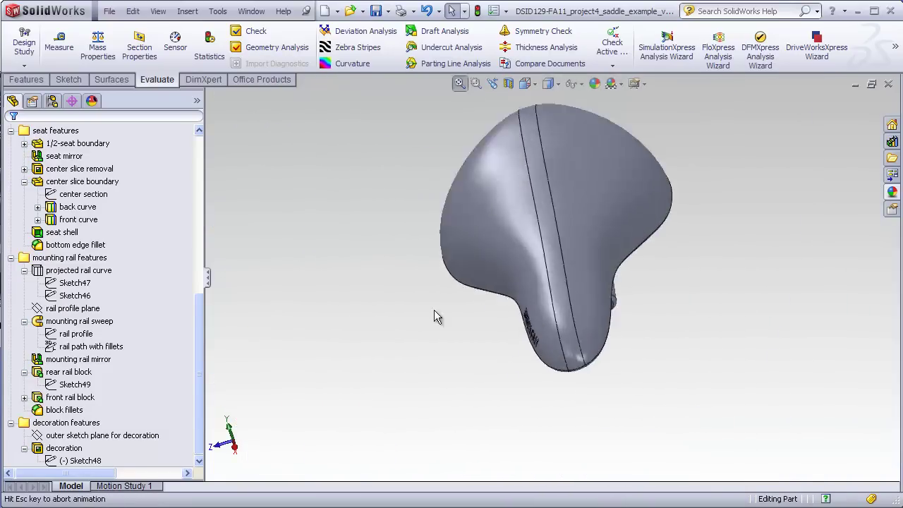
middle_click_drag(434, 310, 585, 334)
scroll(589, 278, "up", 3)
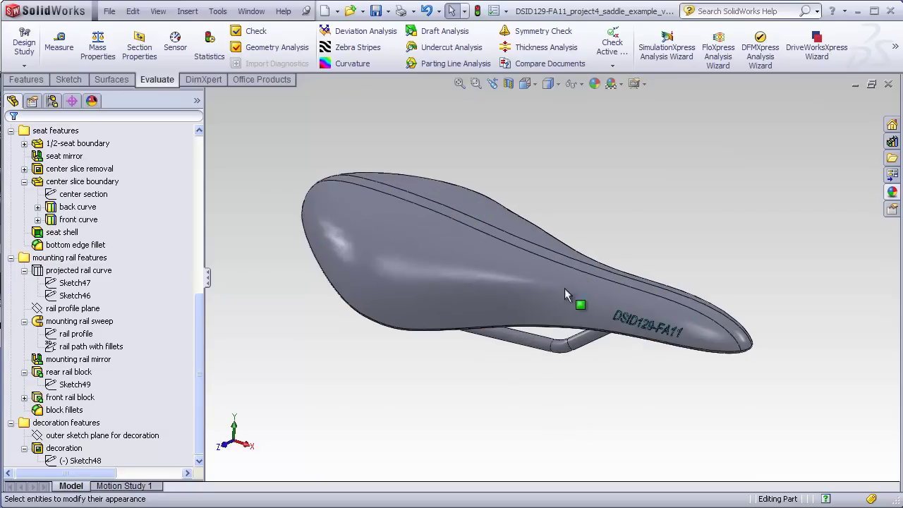
mouse_move(201, 316)
left_mouse_down()
mouse_move(203, 139)
mouse_move(196, 346)
mouse_move(200, 151)
left_mouse_up()
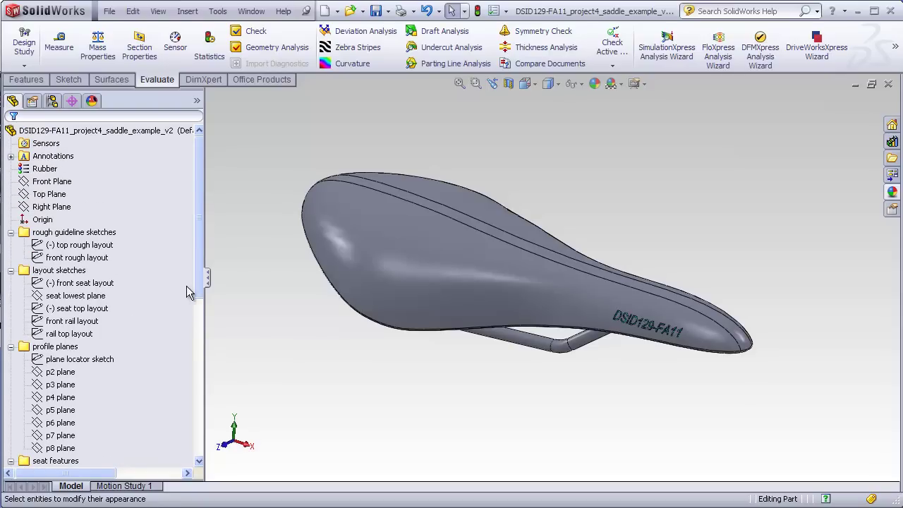
left_click_drag(197, 290, 196, 375)
Collapse the center slice boundary, projected rail curve and mounting rail sweep branches.
left_click(24, 321)
left_click(99, 321)
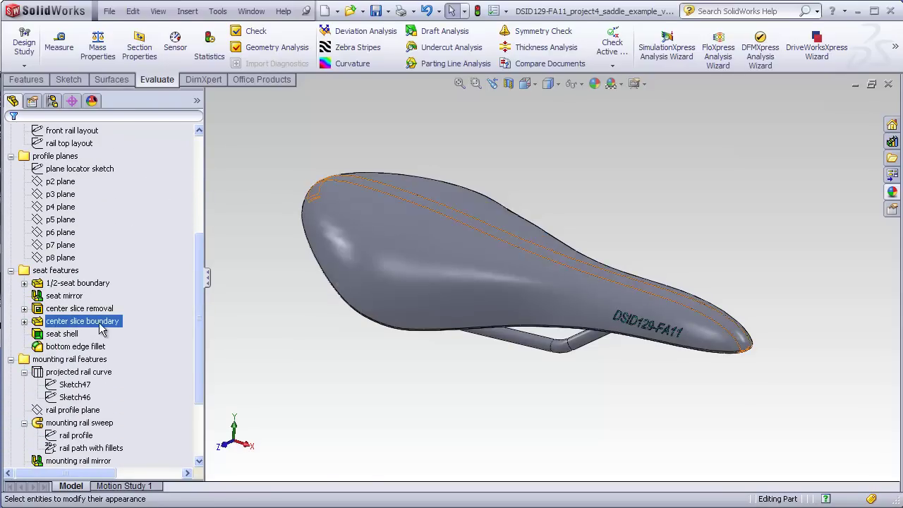
left_click(78, 371)
left_click(24, 372)
left_click(24, 397)
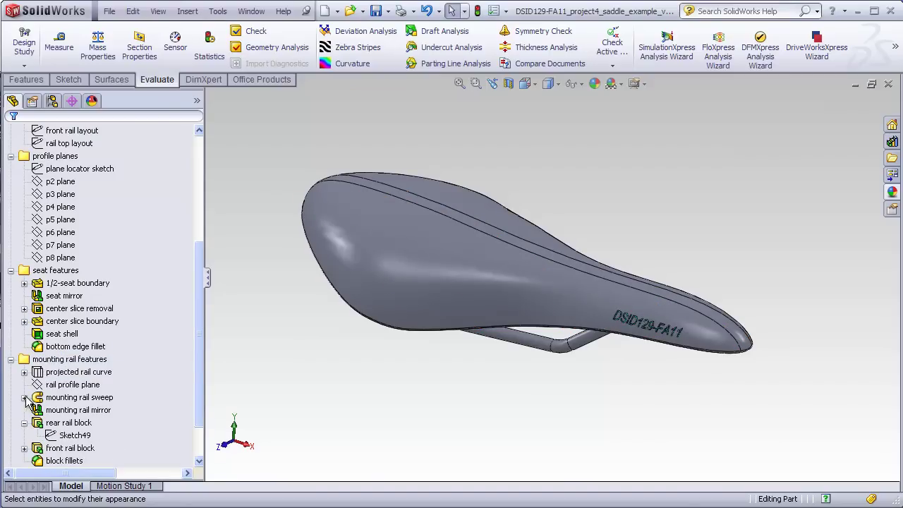
scroll(172, 375, "down", 2)
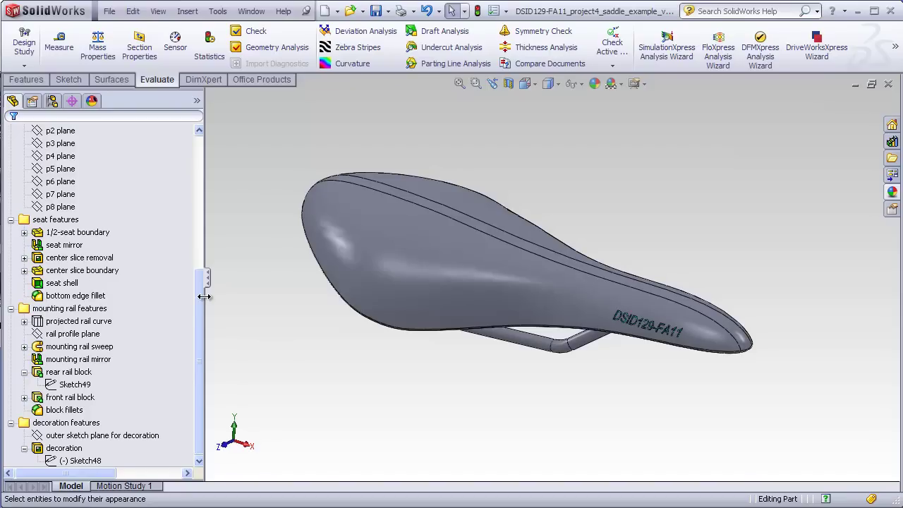
mouse_move(202, 292)
left_mouse_down()
mouse_move(203, 153)
mouse_move(202, 200)
mouse_move(203, 165)
left_mouse_up()
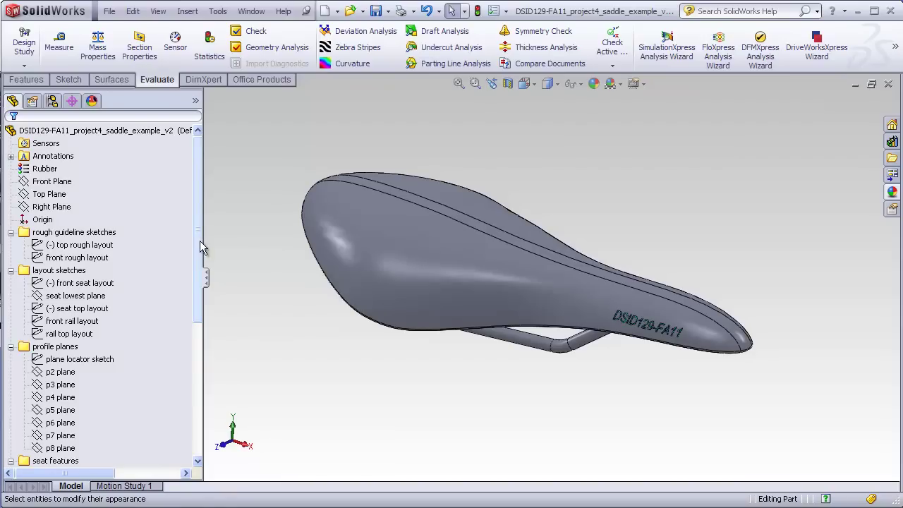
mouse_move(199, 241)
left_mouse_down()
mouse_move(191, 371)
mouse_move(188, 259)
left_mouse_up()
Collapse the guideline, layout, profile planes, seat, mounting rail and decoration folders.
left_click(11, 195)
left_click(11, 207)
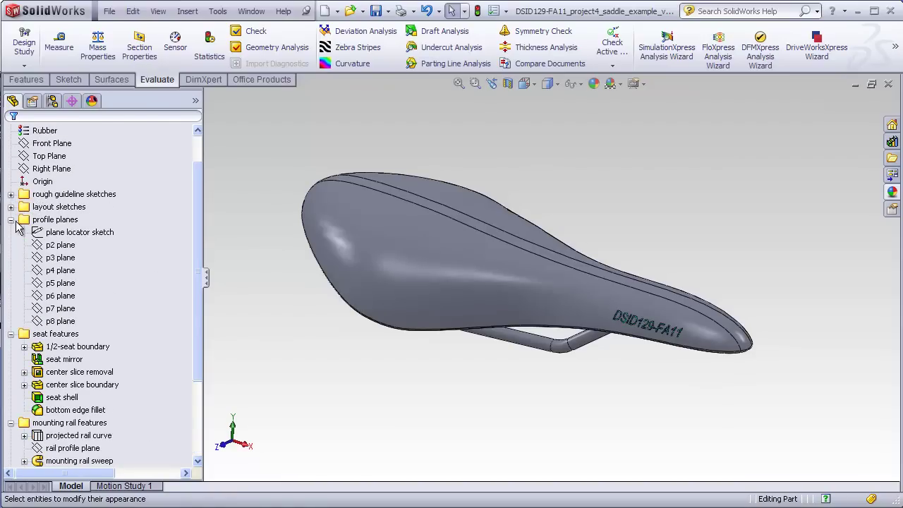
left_click(11, 219)
left_click(10, 232)
left_click(11, 283)
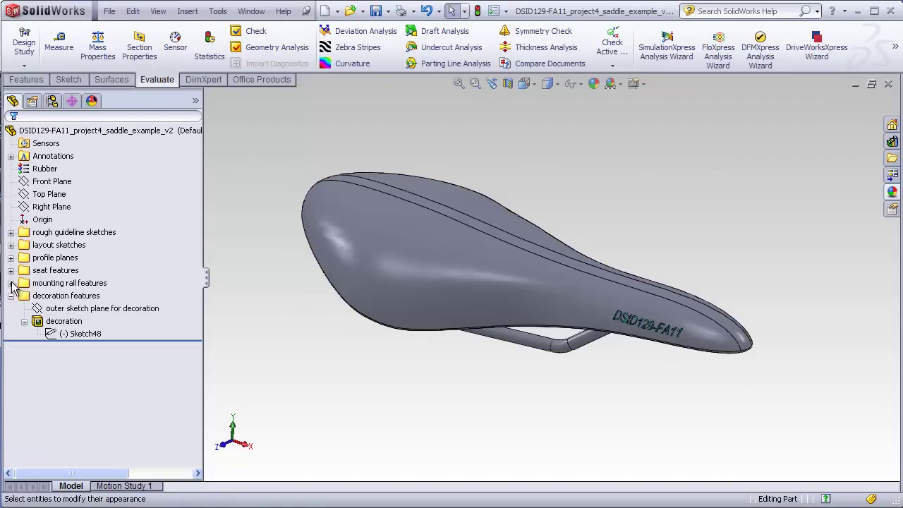
left_click(11, 296)
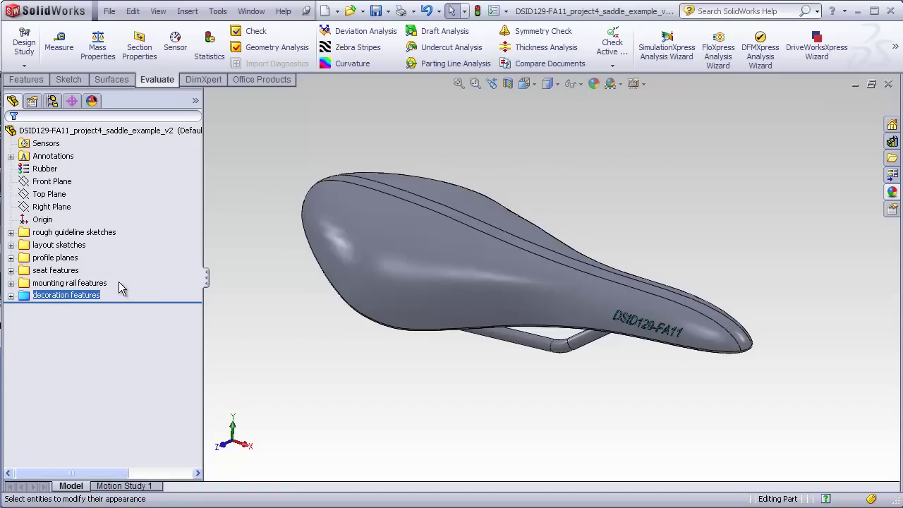
left_click(78, 233, "ctrl")
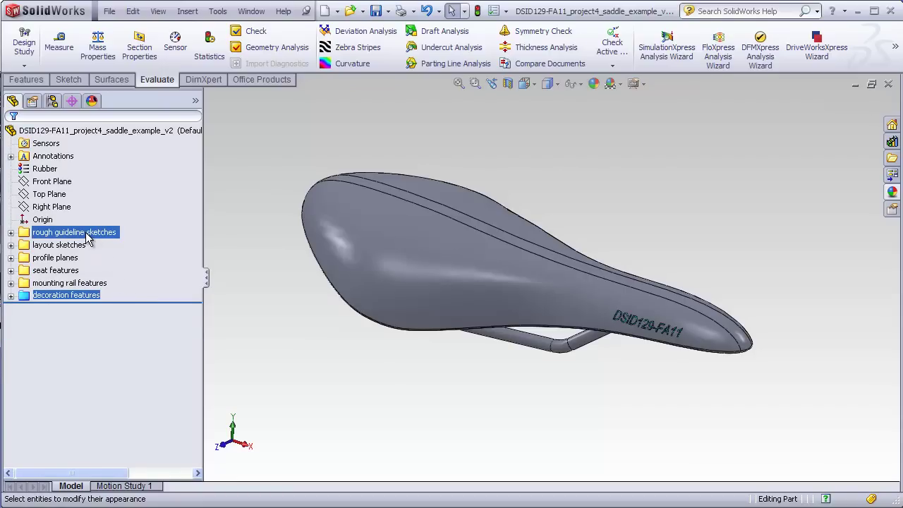
Preview the rough guideline sketches, then the front seat, seat top, front rail and rail top layout sketches.
left_click(11, 232)
left_click(10, 232)
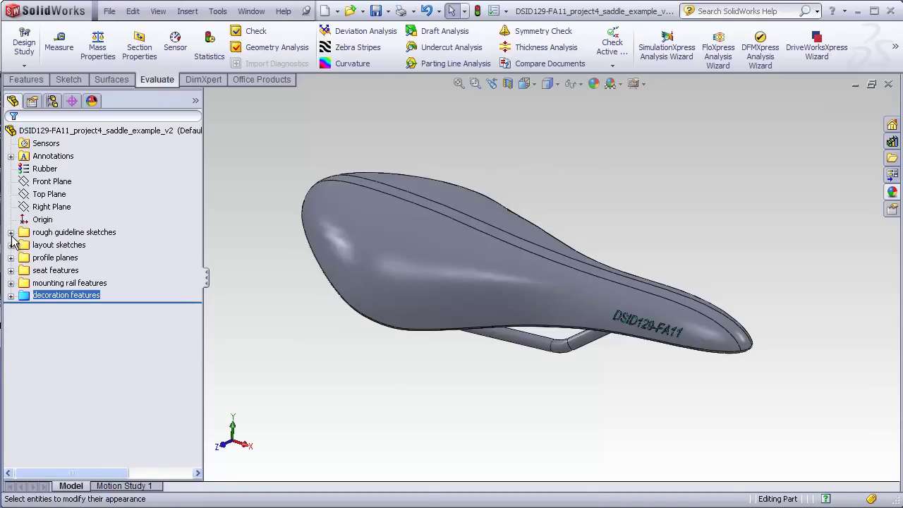
left_click(11, 245)
left_click(60, 257)
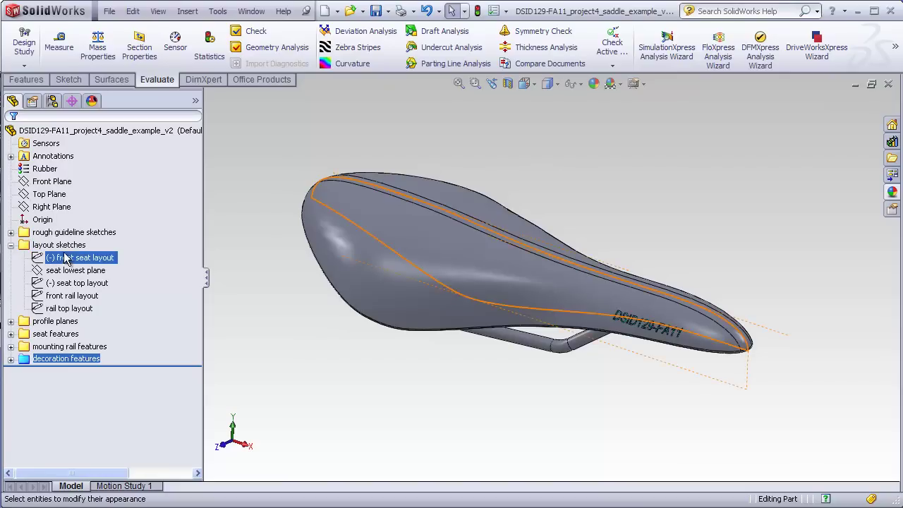
left_click(66, 270)
left_click(69, 282)
left_click(69, 297)
left_click(69, 308)
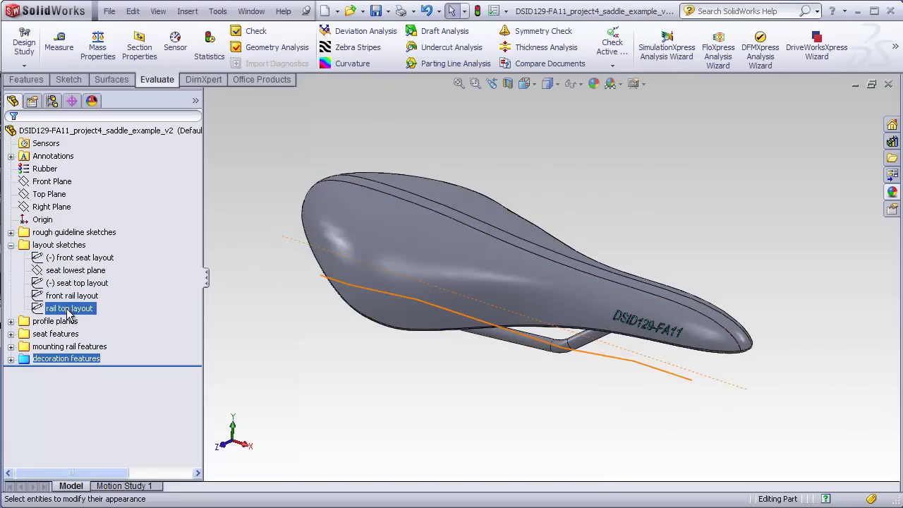
left_click(70, 297)
left_click(11, 244)
Preview the profile planes folder's plane locator sketch and the p3 and p8 planes.
left_click(26, 270)
left_click(11, 258)
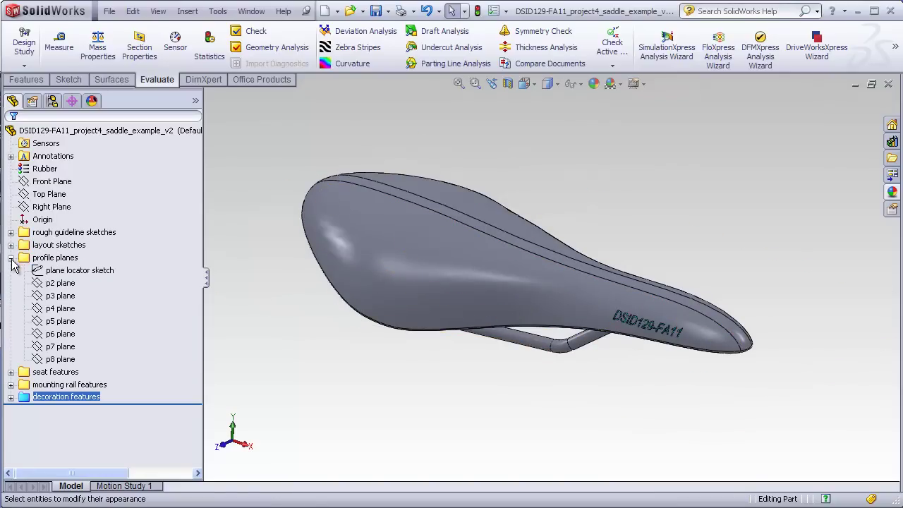
left_click(69, 271)
left_click(60, 296)
left_click(60, 359)
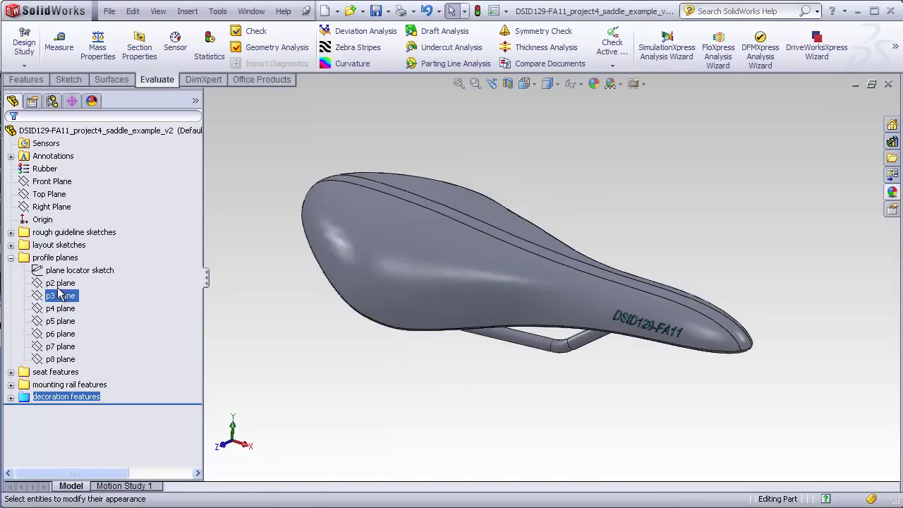
left_click(11, 258)
Check the seat and mounting rail features folders, leaving only decoration features expanded.
left_click(10, 271)
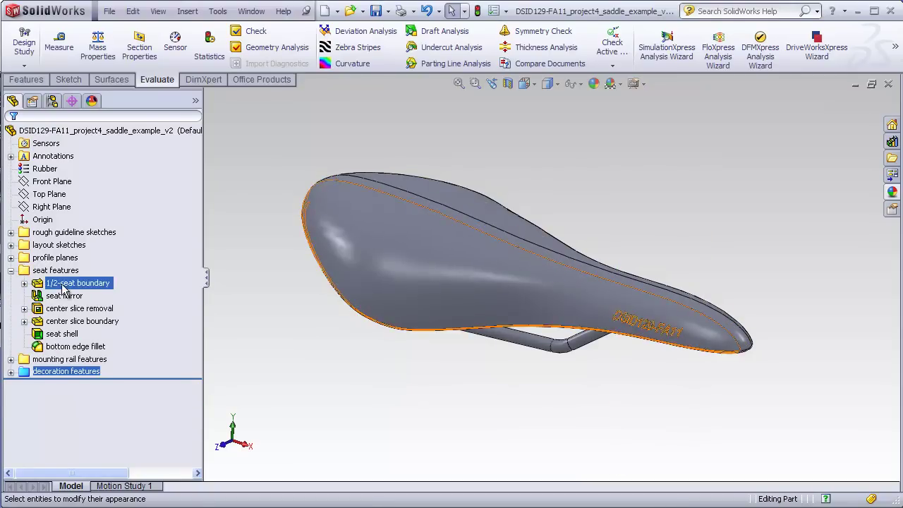
left_click(11, 271)
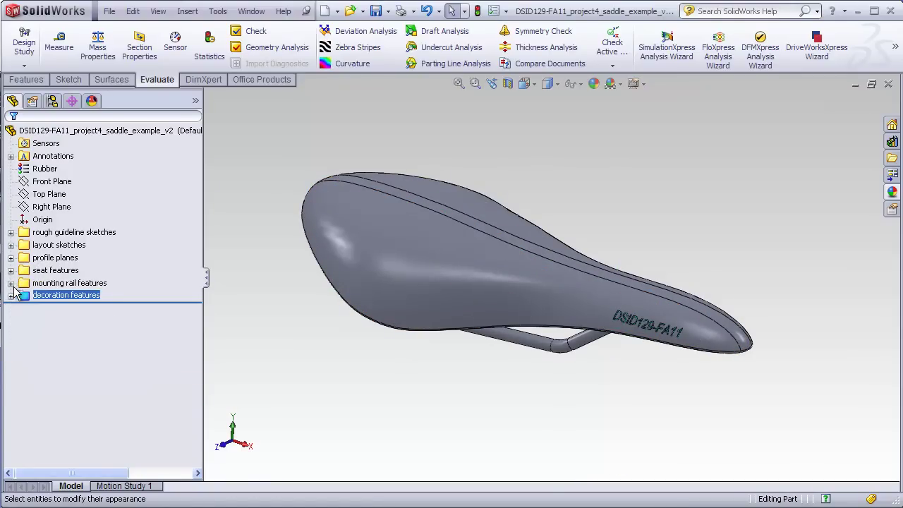
left_click(11, 283)
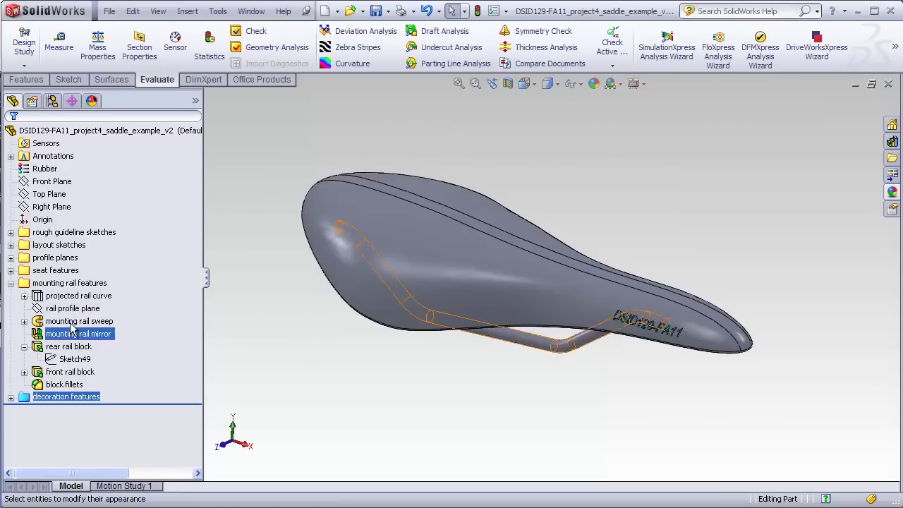
left_click(11, 396)
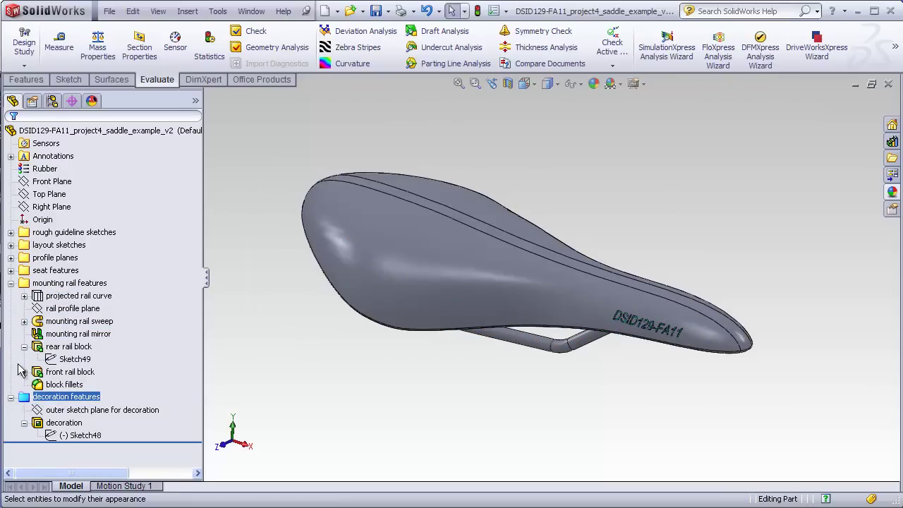
left_click(10, 282)
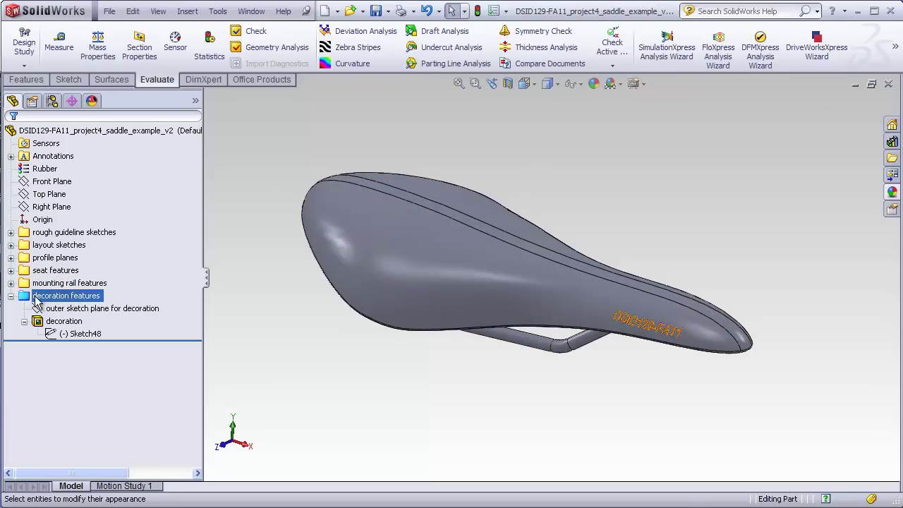
Delete the decoration features folder, then the mounting rail features folder, confirming Yes each time.
right_click(50, 297)
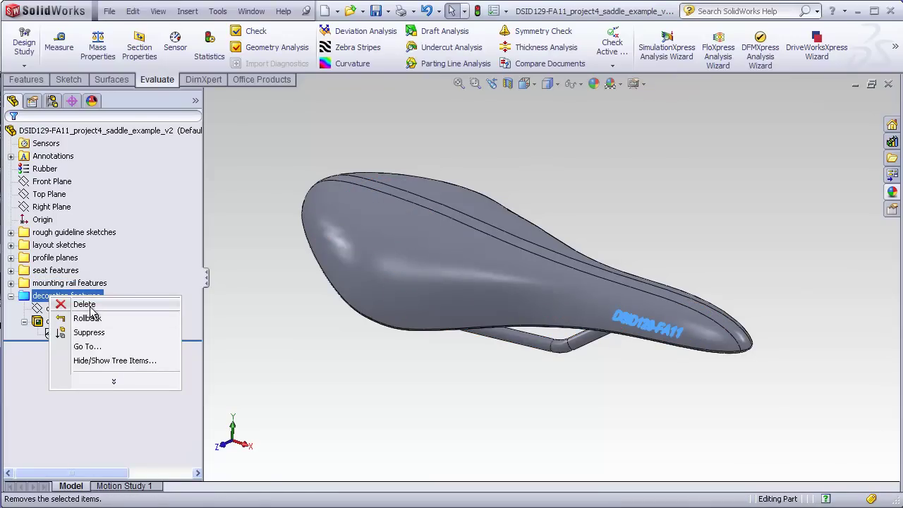
left_click(82, 304)
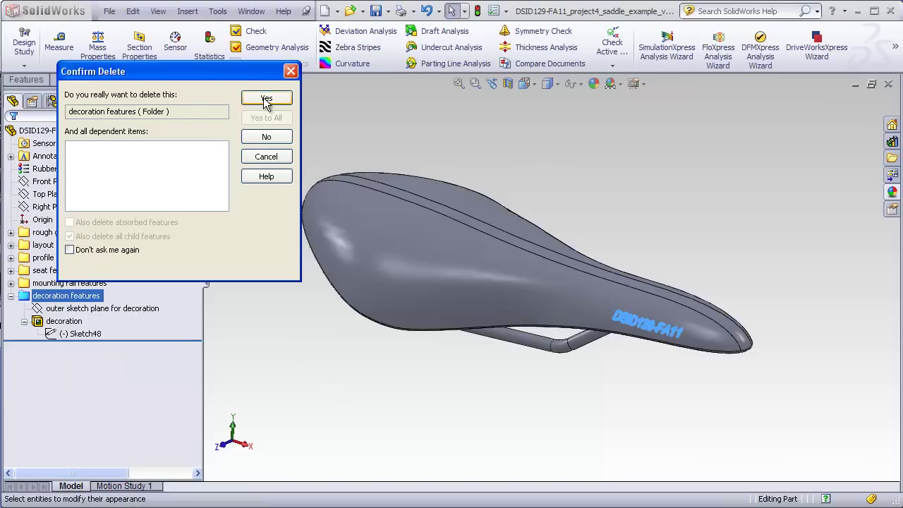
left_click(265, 98)
left_click(73, 285)
right_click(71, 286)
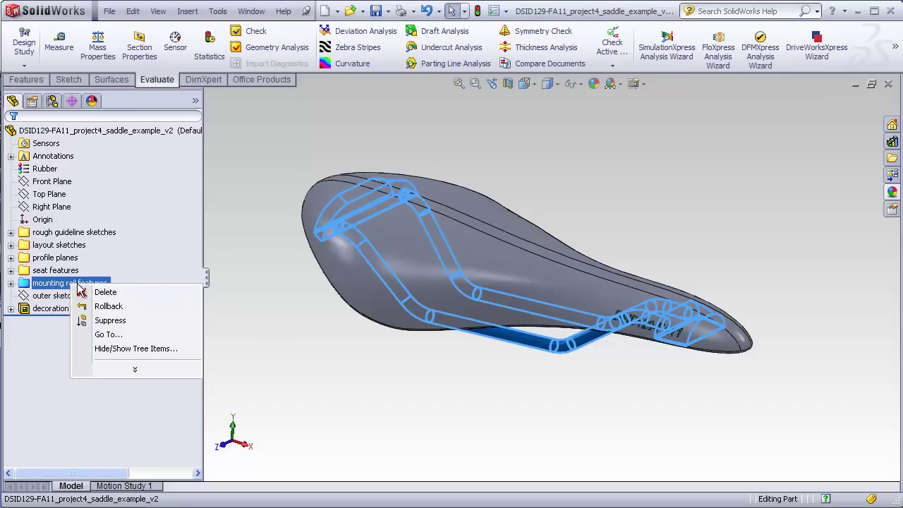
left_click(102, 292)
left_click(267, 99)
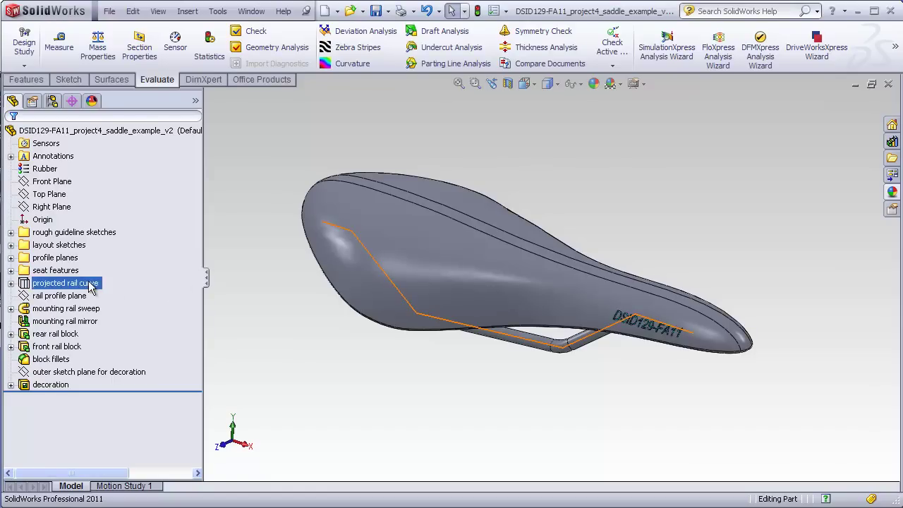
Put the projected rail curve into a new folder named 'rail features'.
left_click(59, 283)
right_click(59, 284)
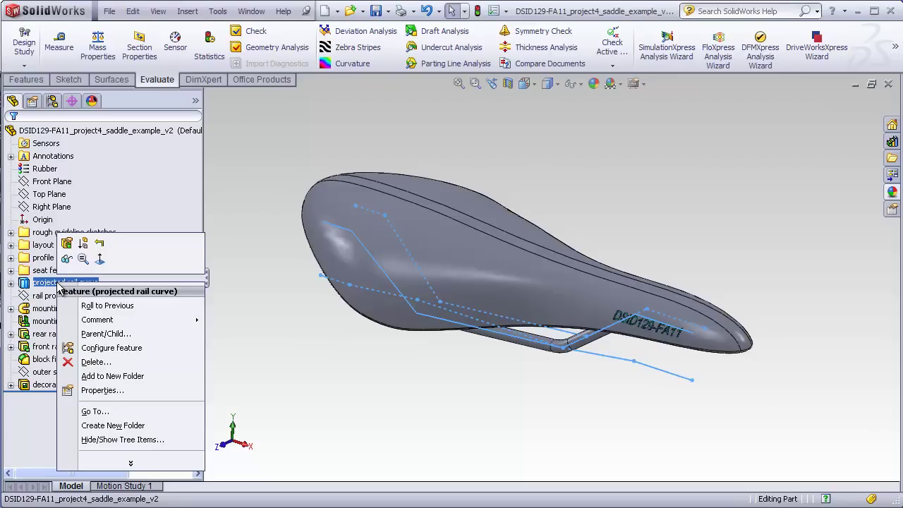
left_click(105, 377)
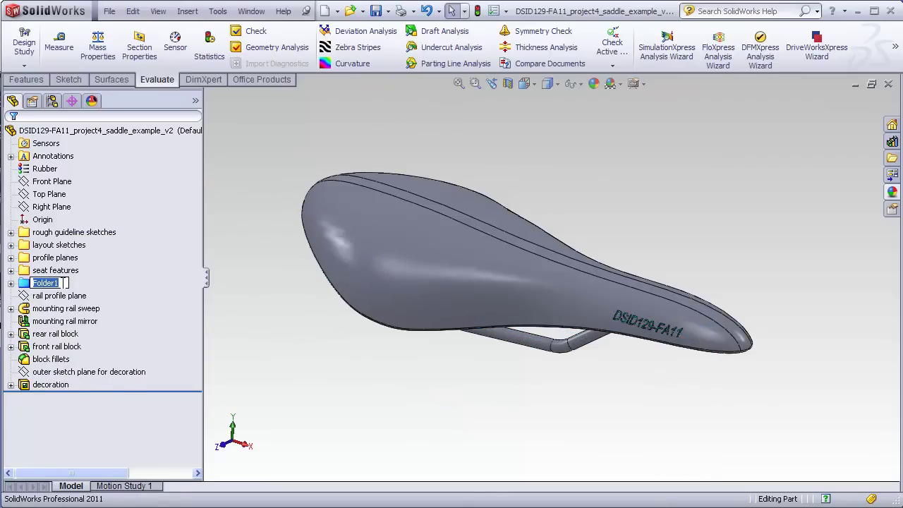
type("rail features")
left_click(114, 282)
left_click(11, 283)
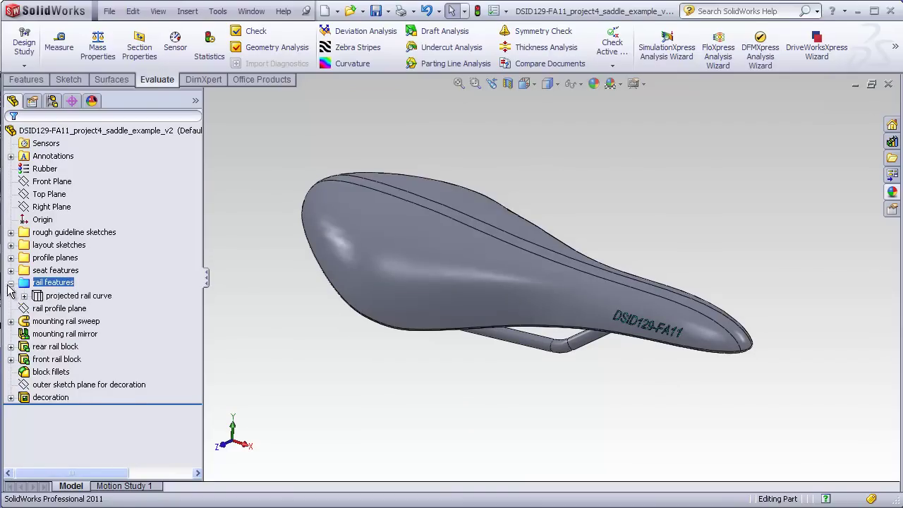
Move the rail profile plane, sweep, mirror, rear and front rail blocks, and block fillets into it.
left_click(49, 311)
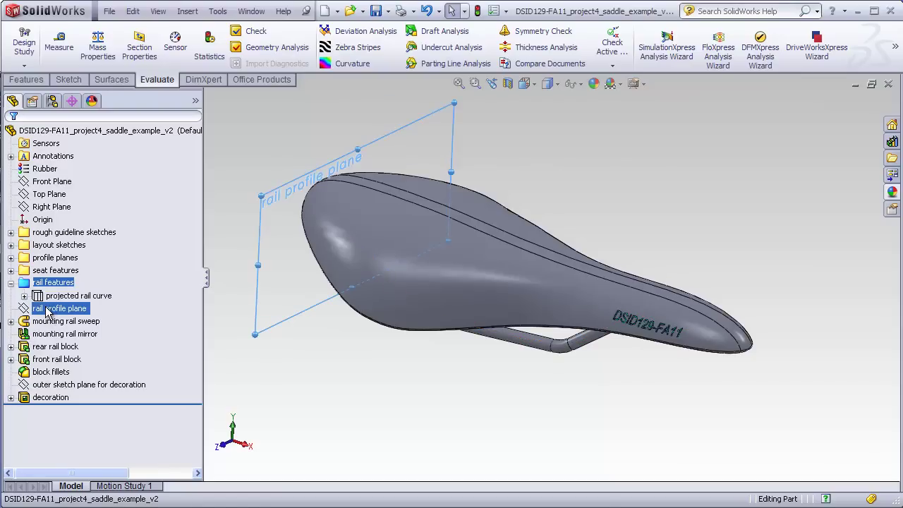
left_click_drag(45, 310, 47, 359)
left_click(49, 323)
left_click(47, 336)
left_click(47, 344)
left_click(48, 358)
left_click(37, 321)
left_click(44, 372)
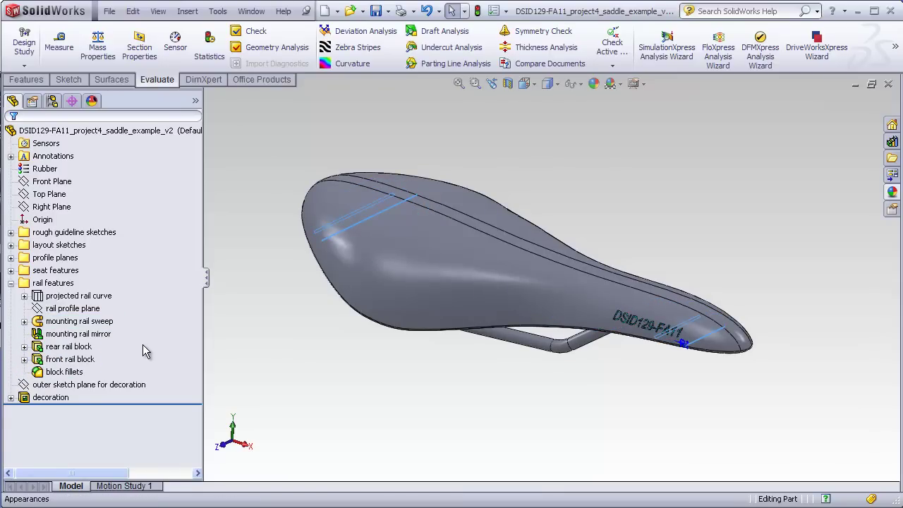